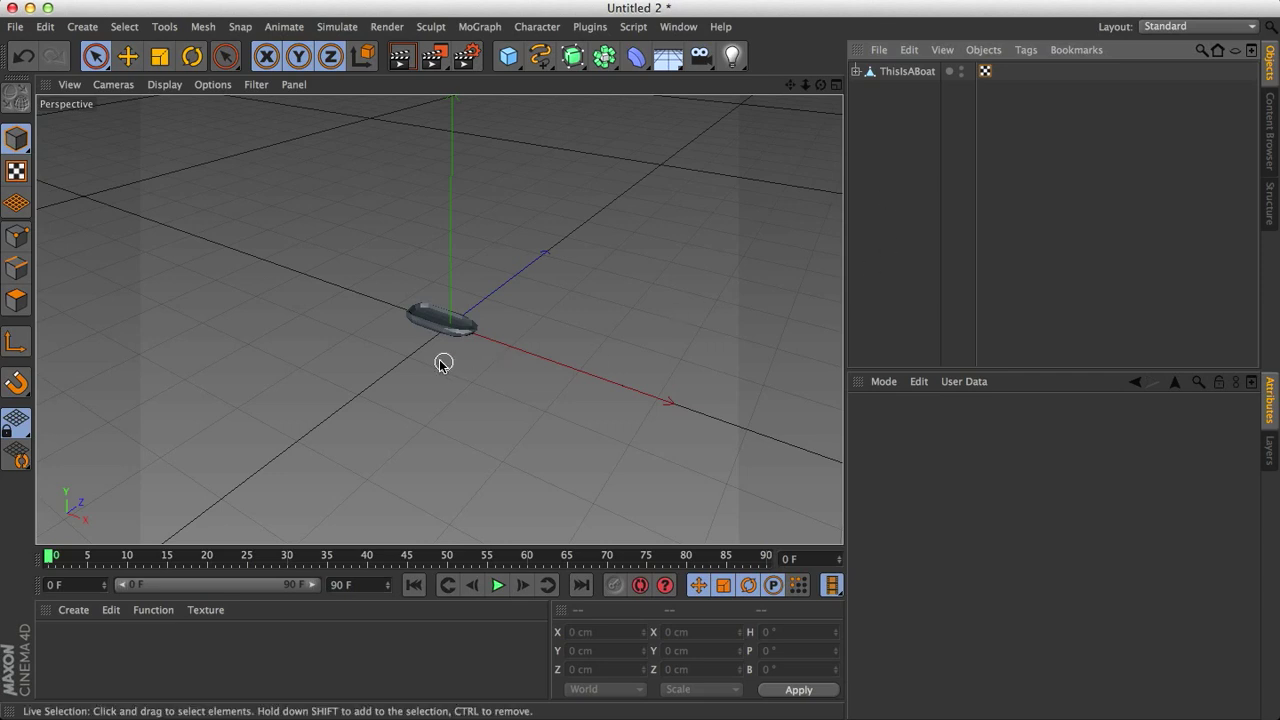
- Add a Plane primitive under the boat and set its width to 1000 cm
scroll(447, 342, up, 5)
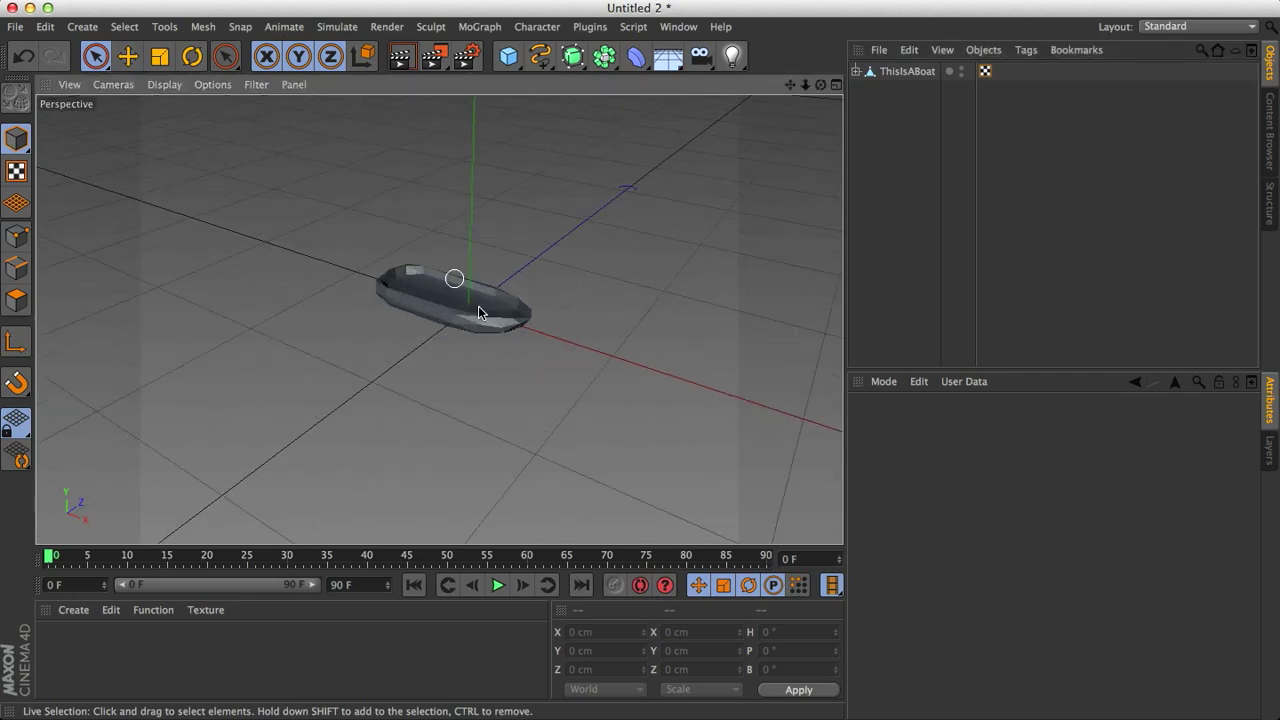
scroll(430, 310, down, 5)
scroll(432, 320, down, 2)
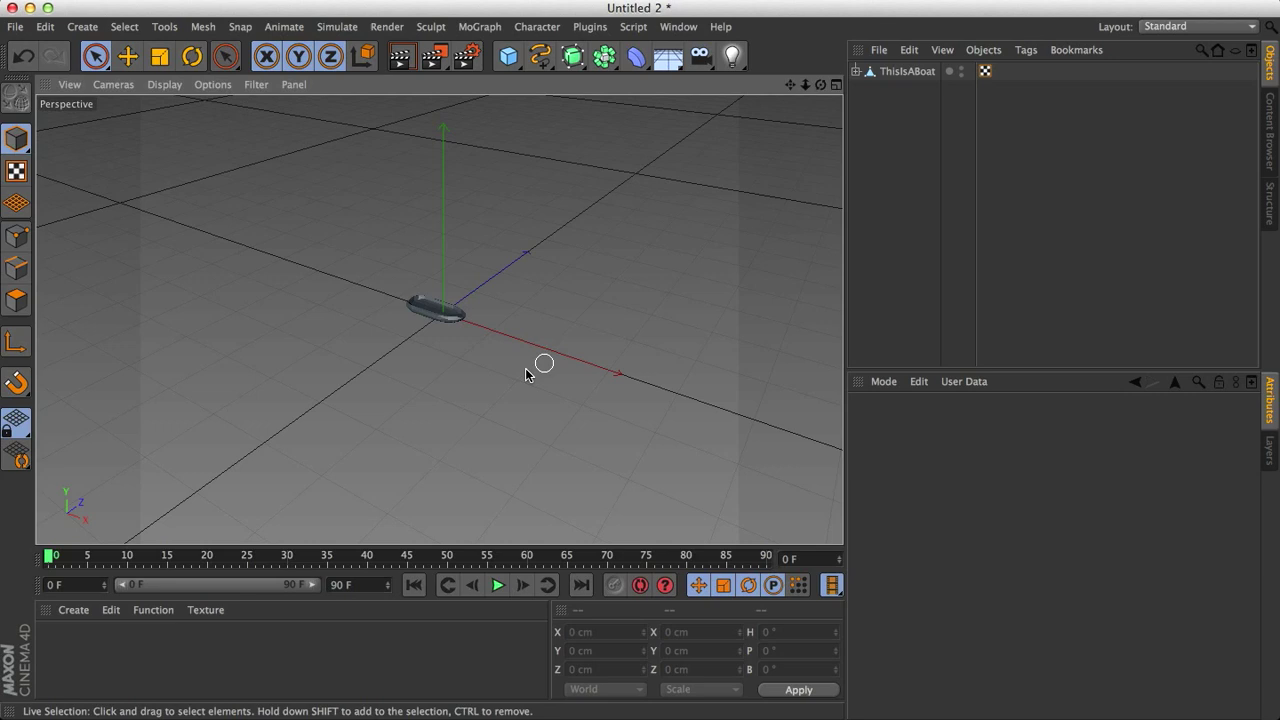
click(508, 56)
click(652, 113)
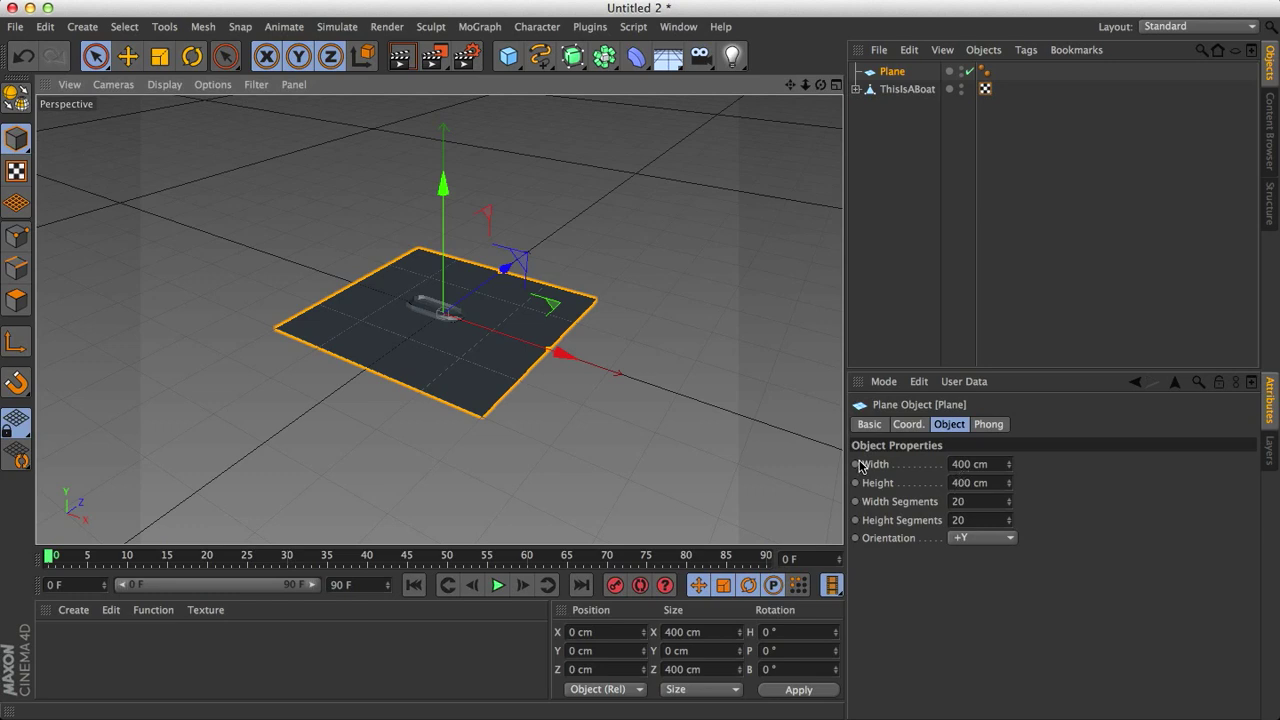
drag(546, 350, 594, 369)
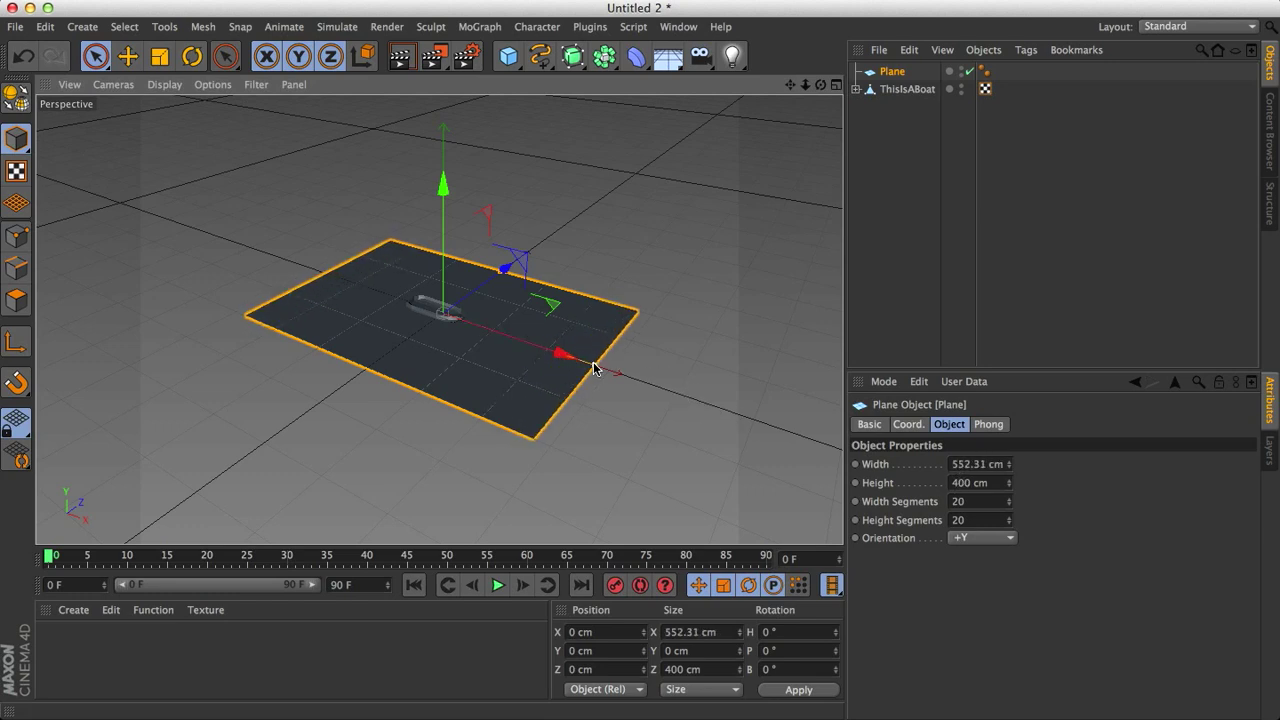
click(978, 464)
text(10)
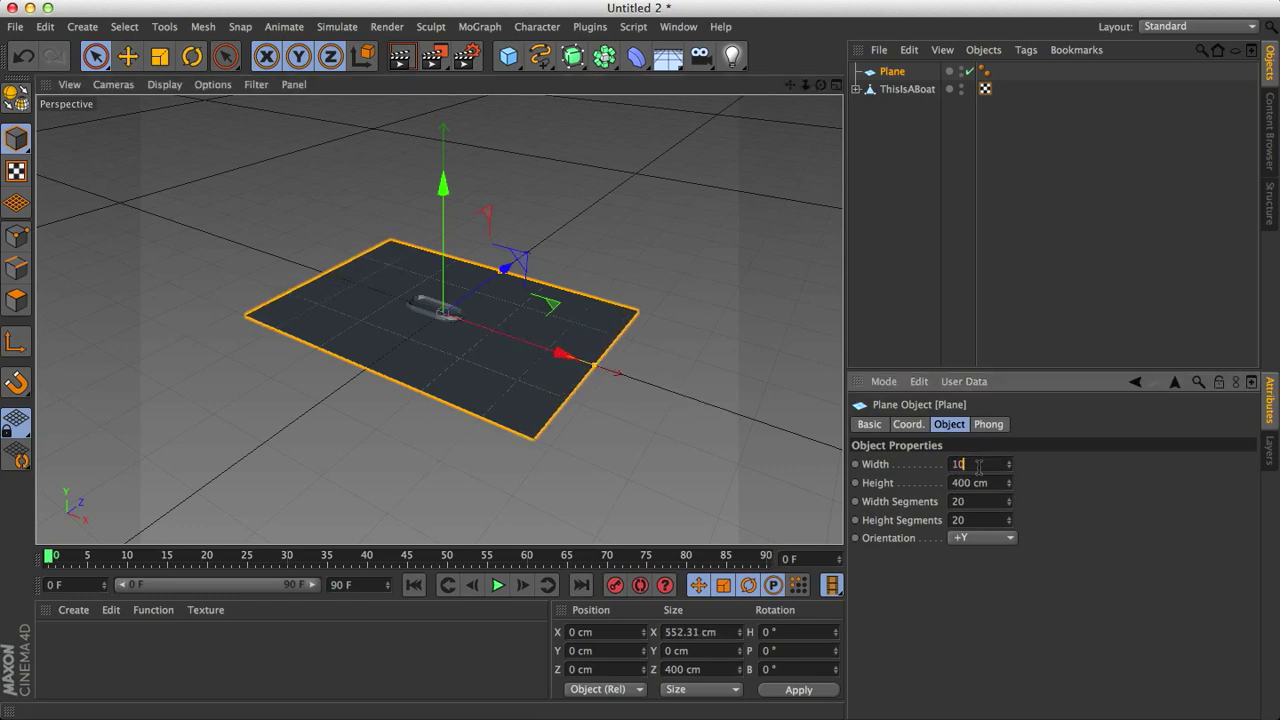
text(00)
key(Tab)
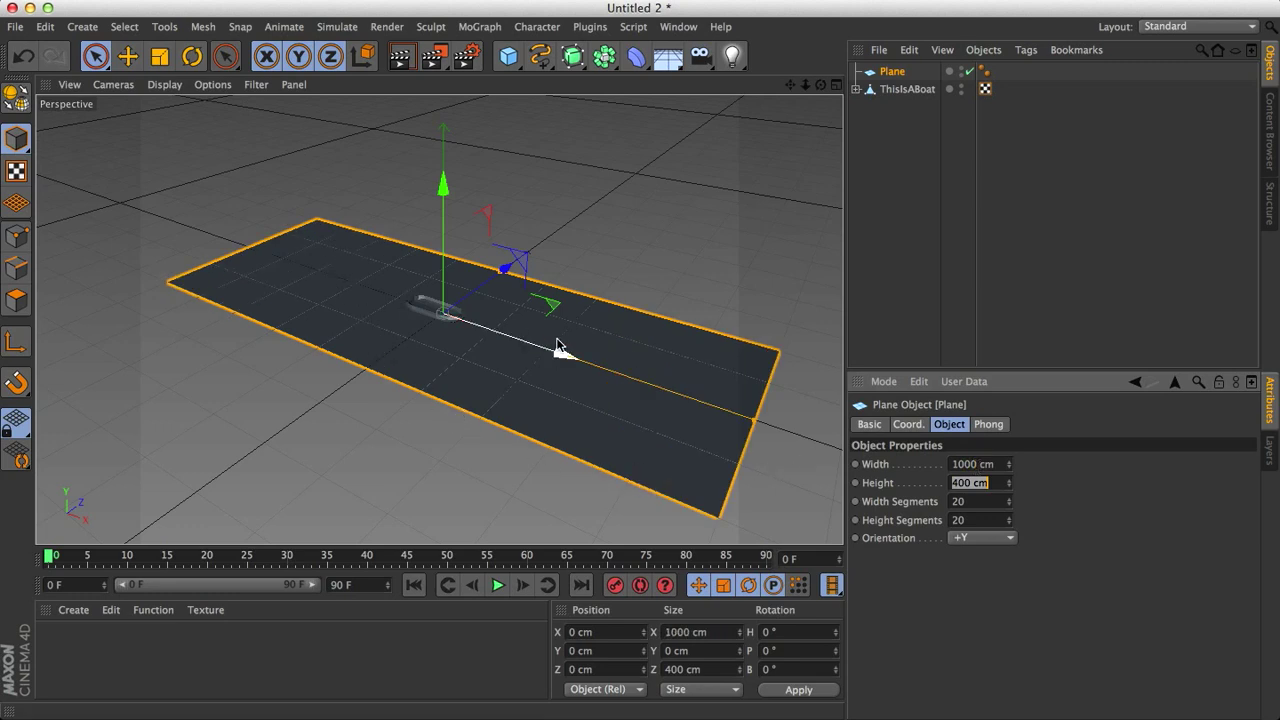
- Give the plane 100 width segments and switch the viewport to Gouraud Shading (Lines)
scroll(395, 352, up, 3)
scroll(500, 380, up, 2)
scroll(531, 374, up, 2)
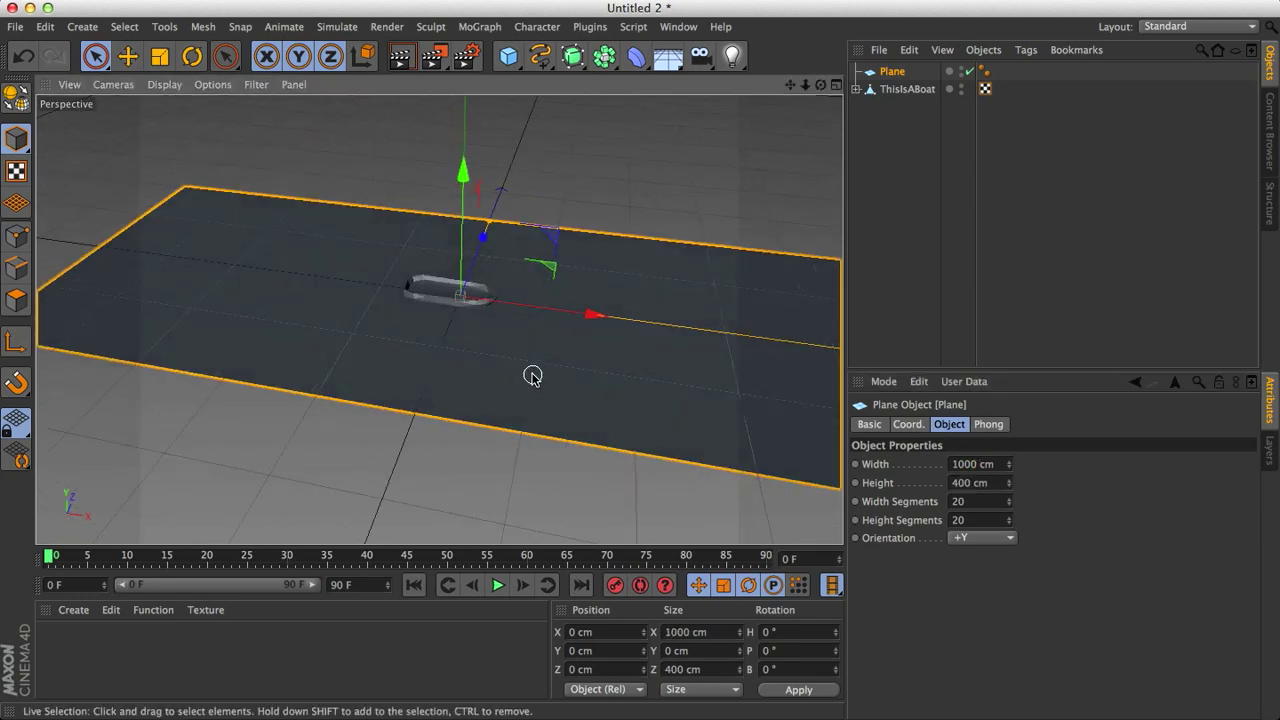
scroll(531, 374, up, 2)
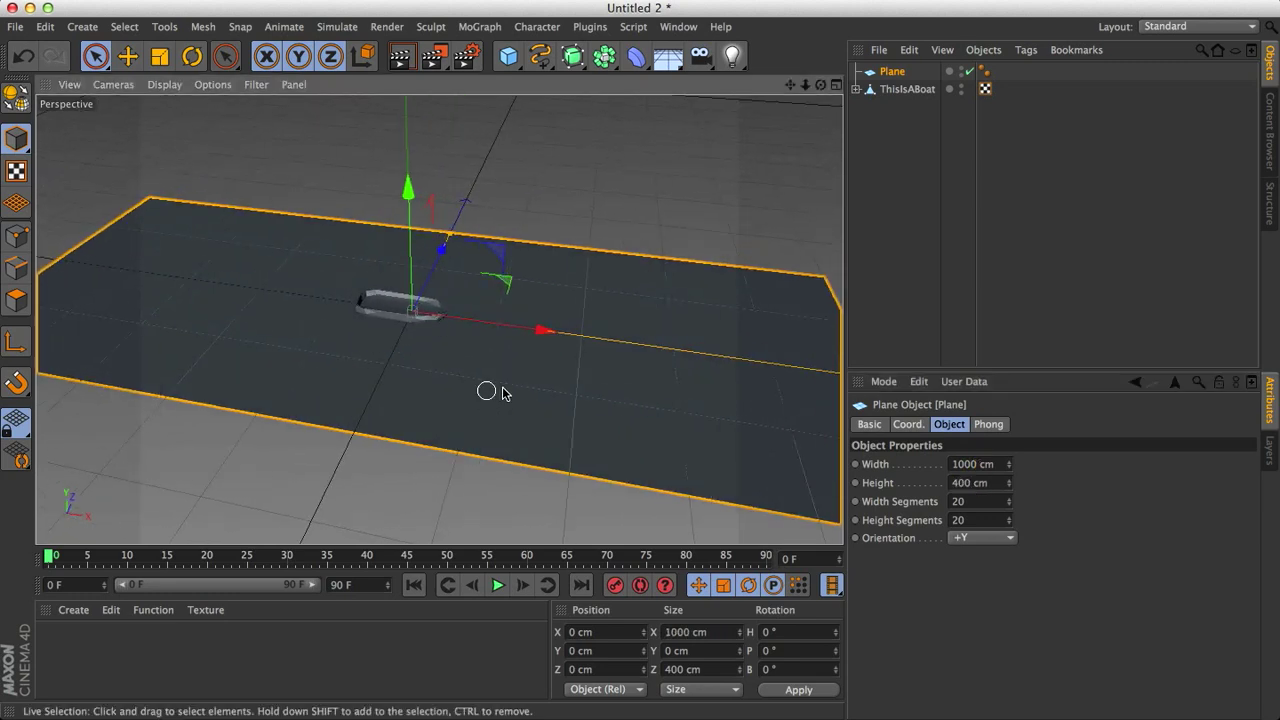
double_click(970, 502)
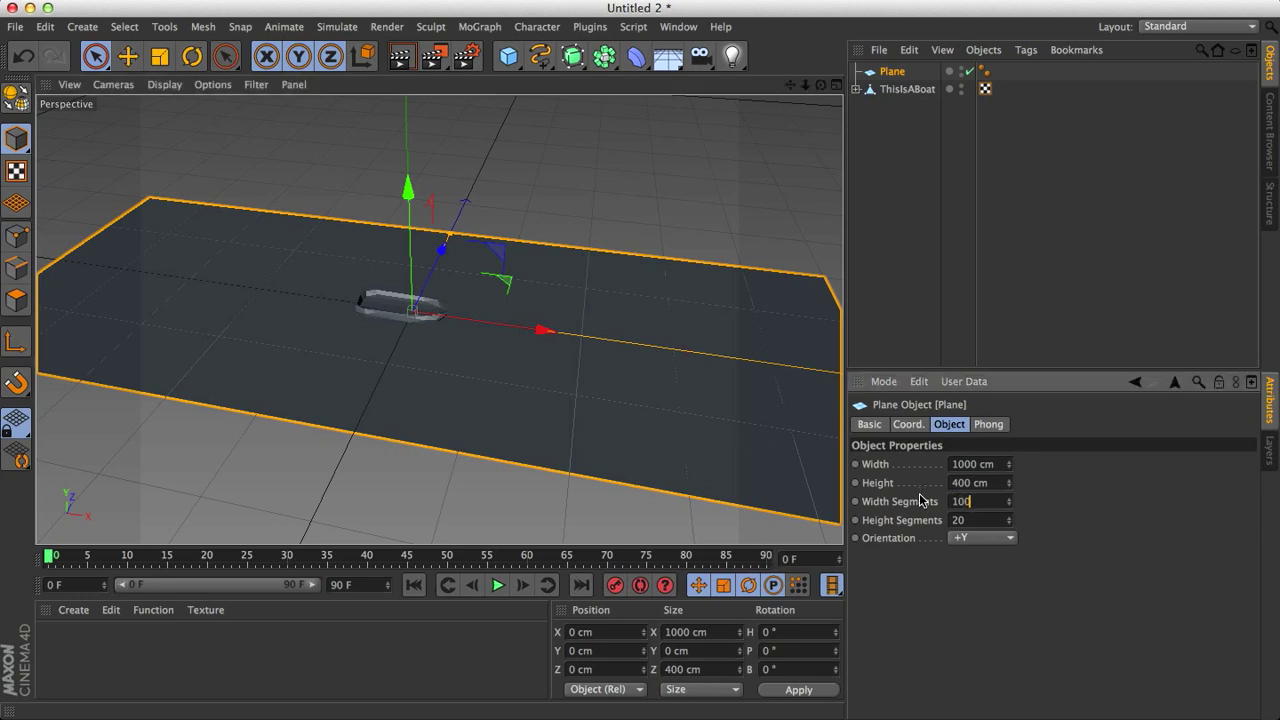
key(Return)
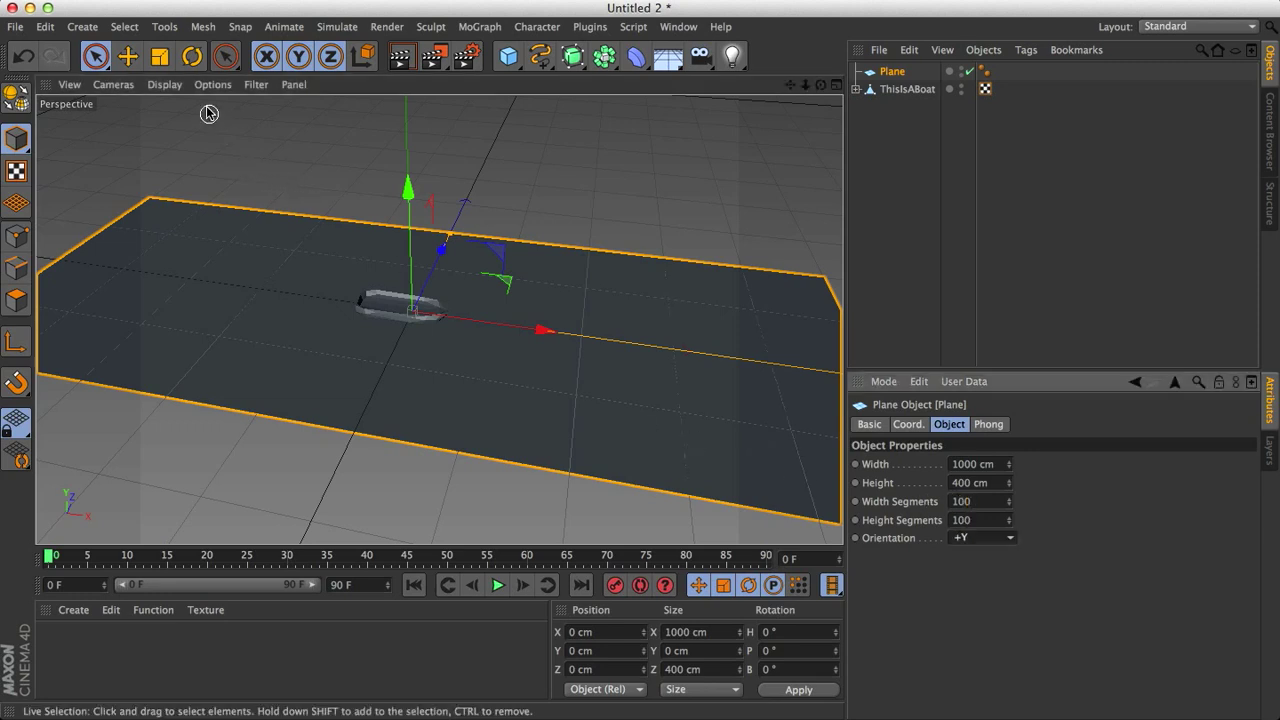
click(165, 85)
click(222, 130)
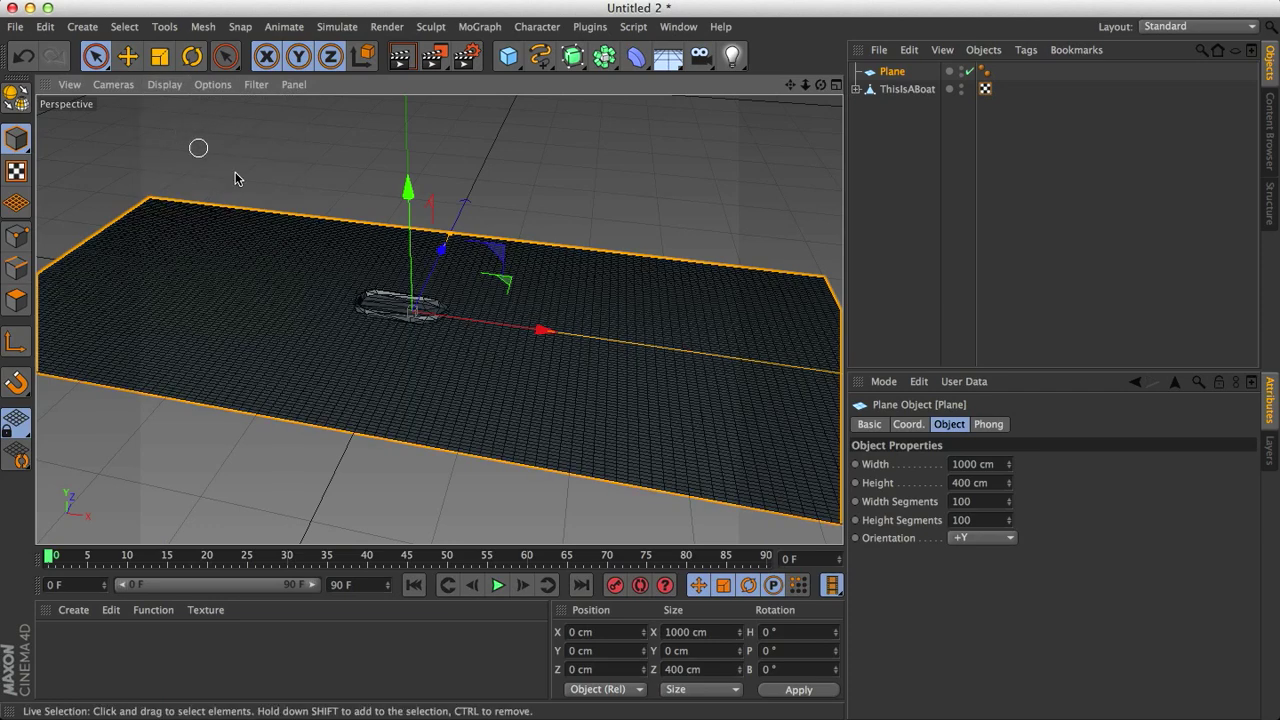
alt+drag(200, 149, 363, 243)
- Set the plane's height segments to 40
double_click(966, 519)
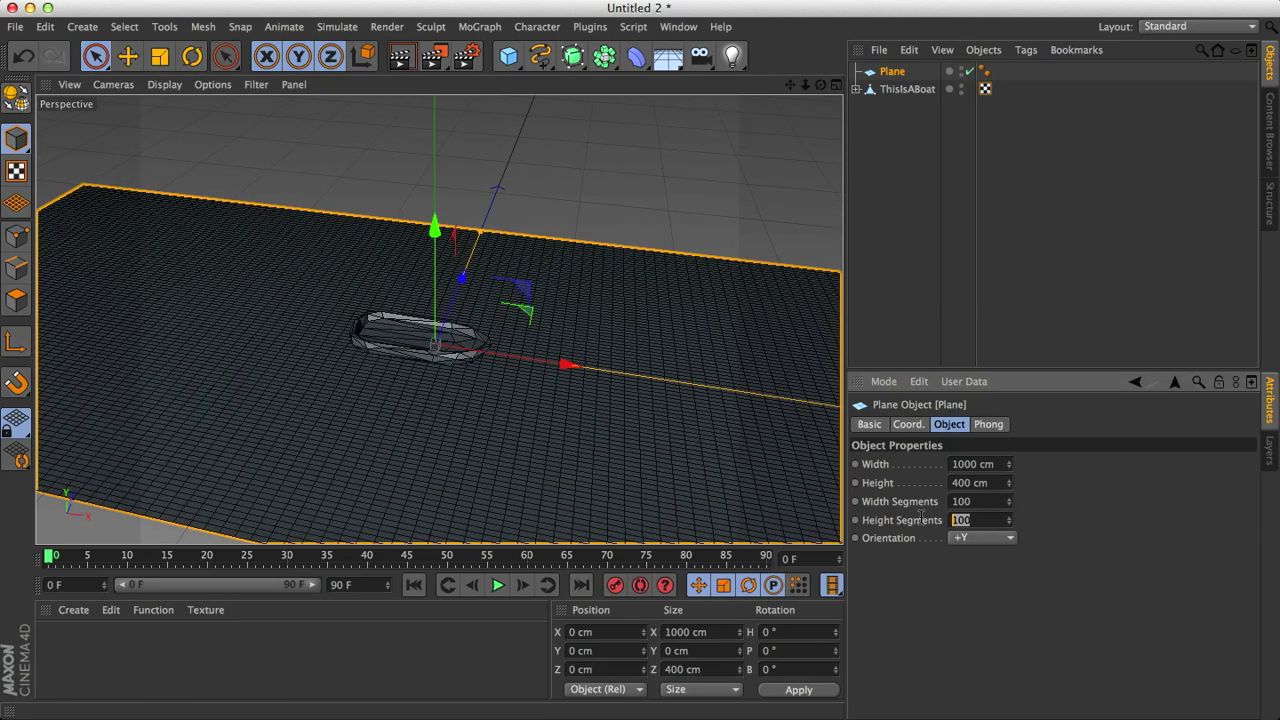
text(20)
key(Return)
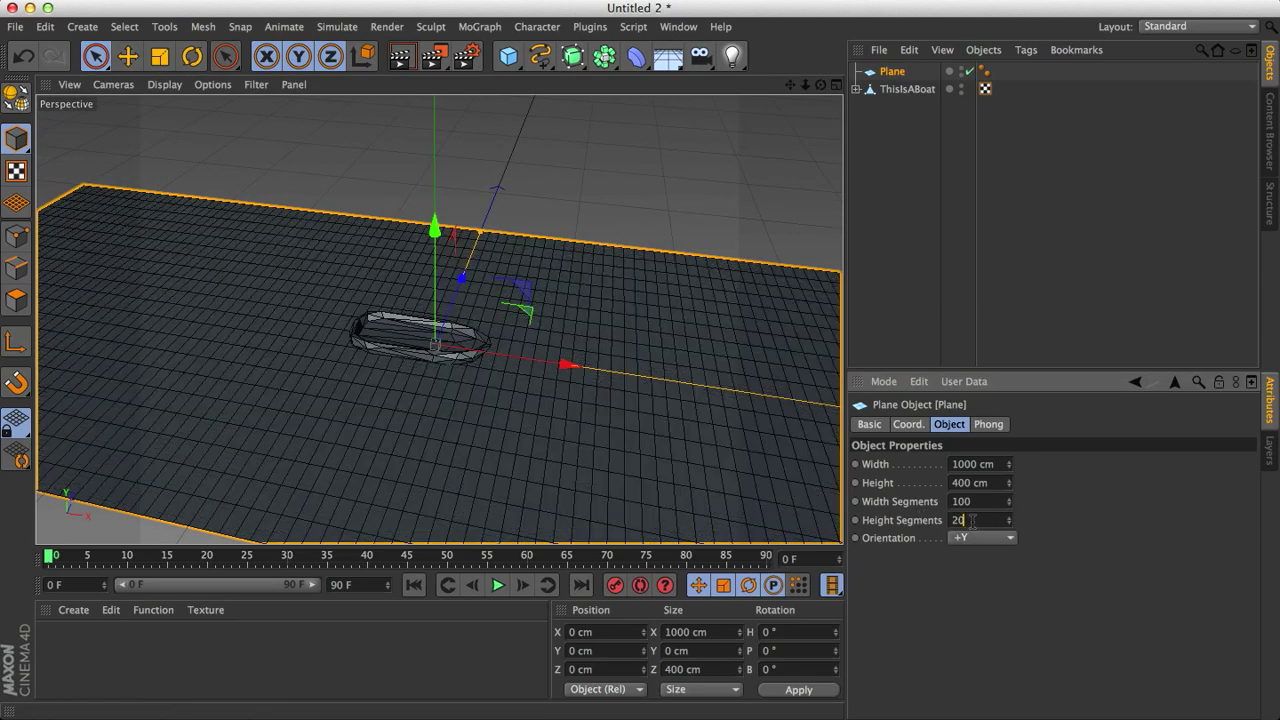
key(Return)
alt+drag(440, 385, 506, 400)
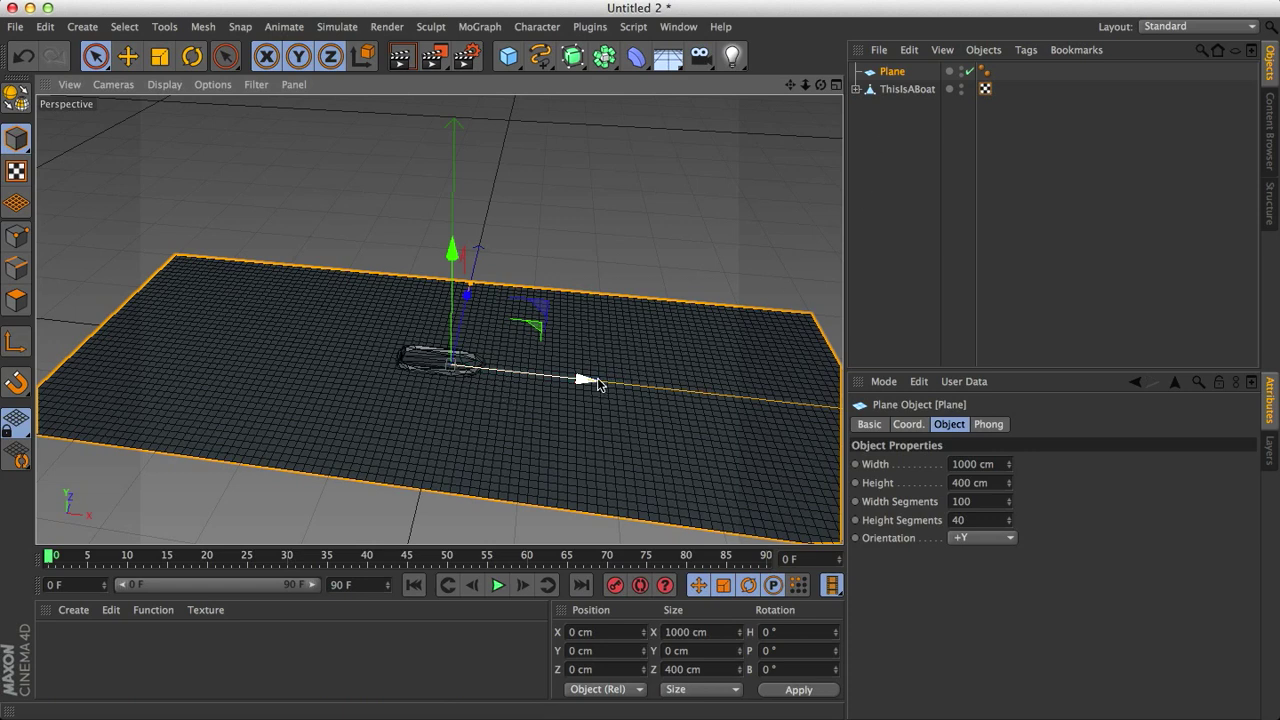
- Slide ThisIsABoat back to about X 3 cm and list Plane below it in the hierarchy
click(903, 90)
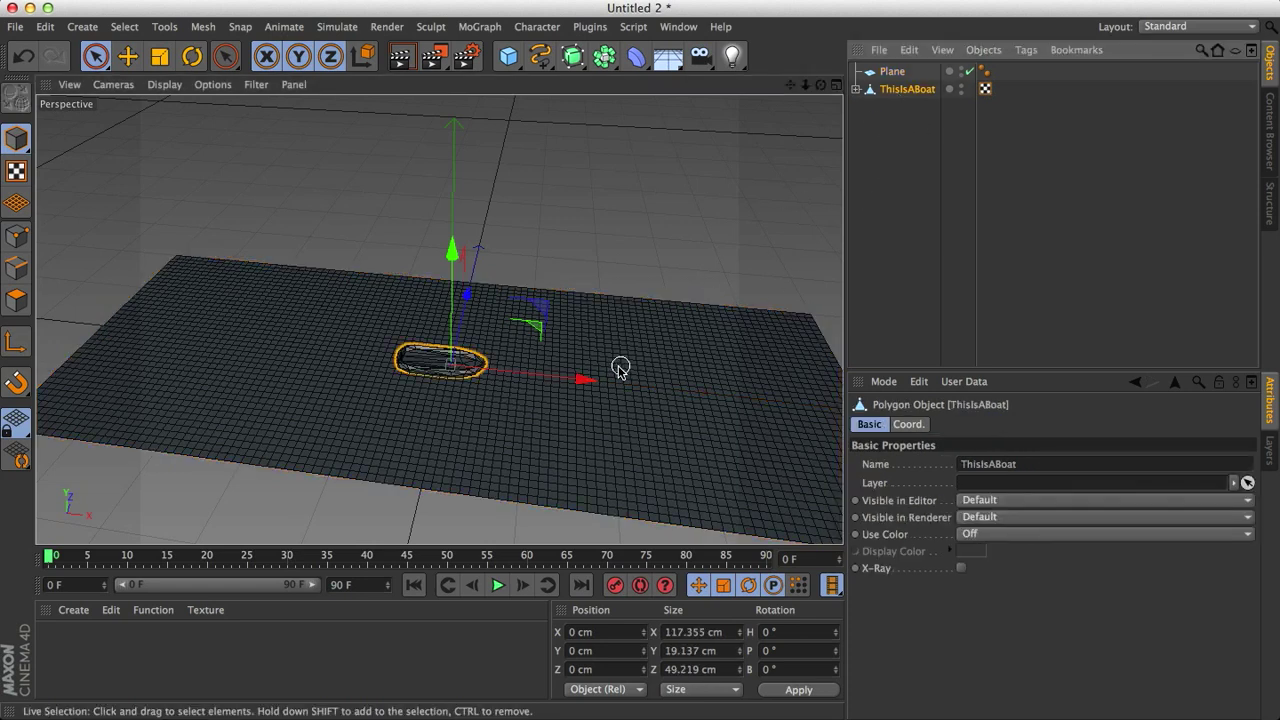
drag(567, 385, 527, 378)
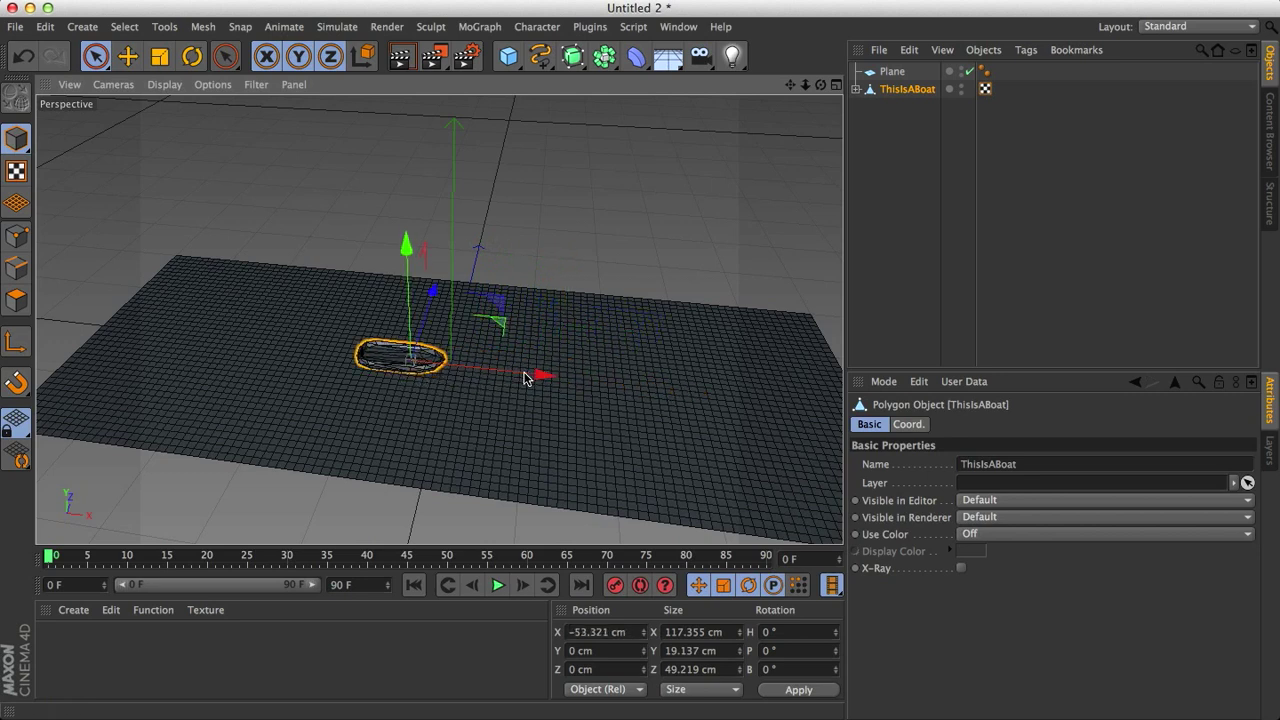
drag(427, 379, 514, 383)
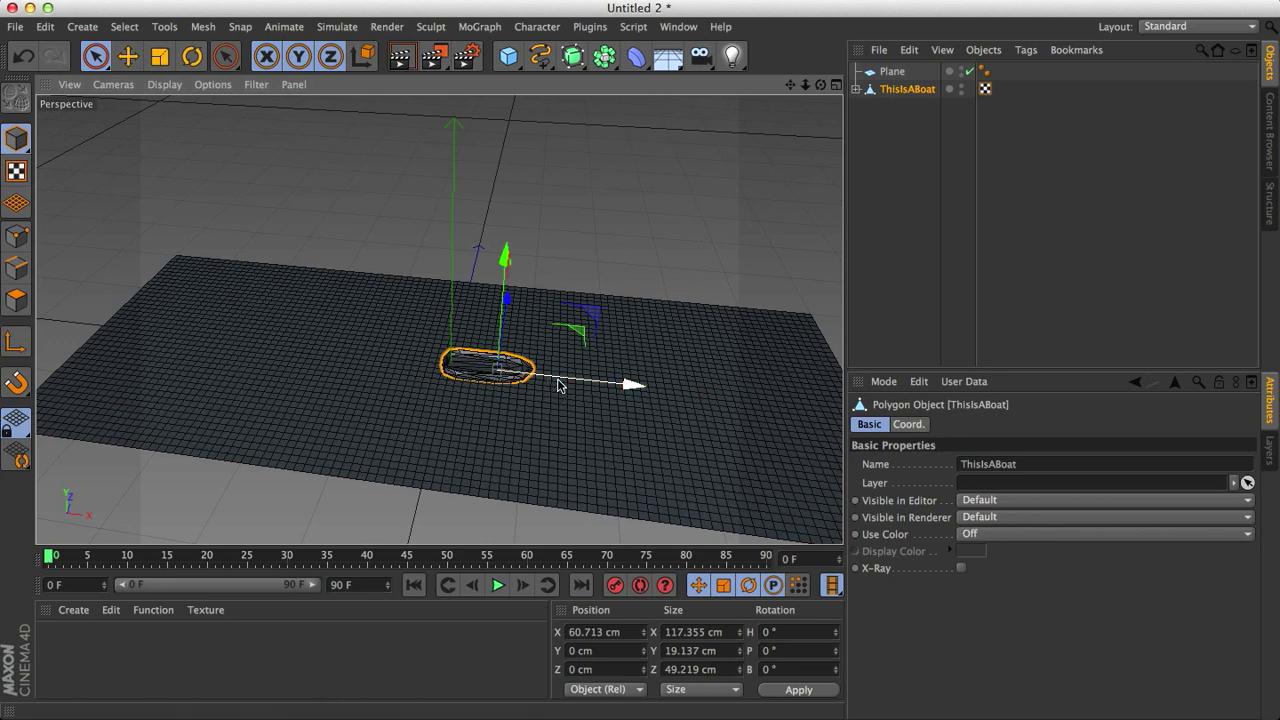
drag(560, 381, 527, 380)
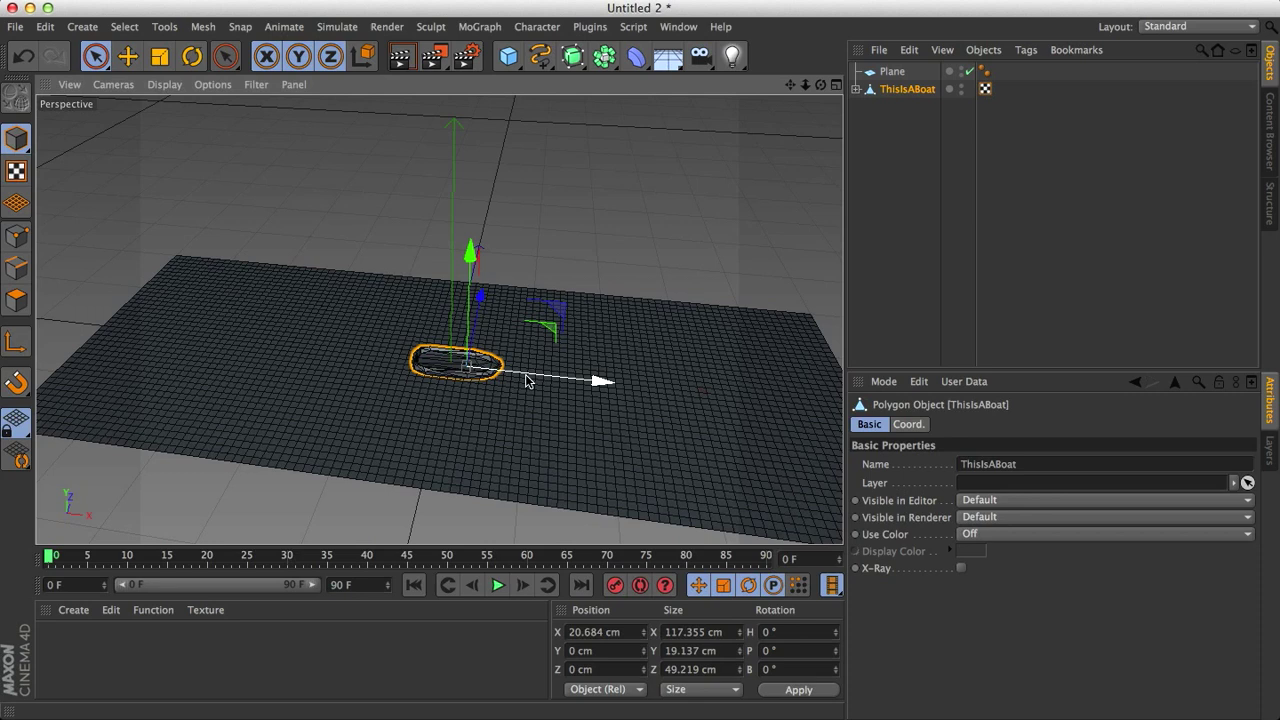
mouse_move(527, 380)
mouse_down()
mouse_move(480, 375)
mouse_move(514, 382)
mouse_up()
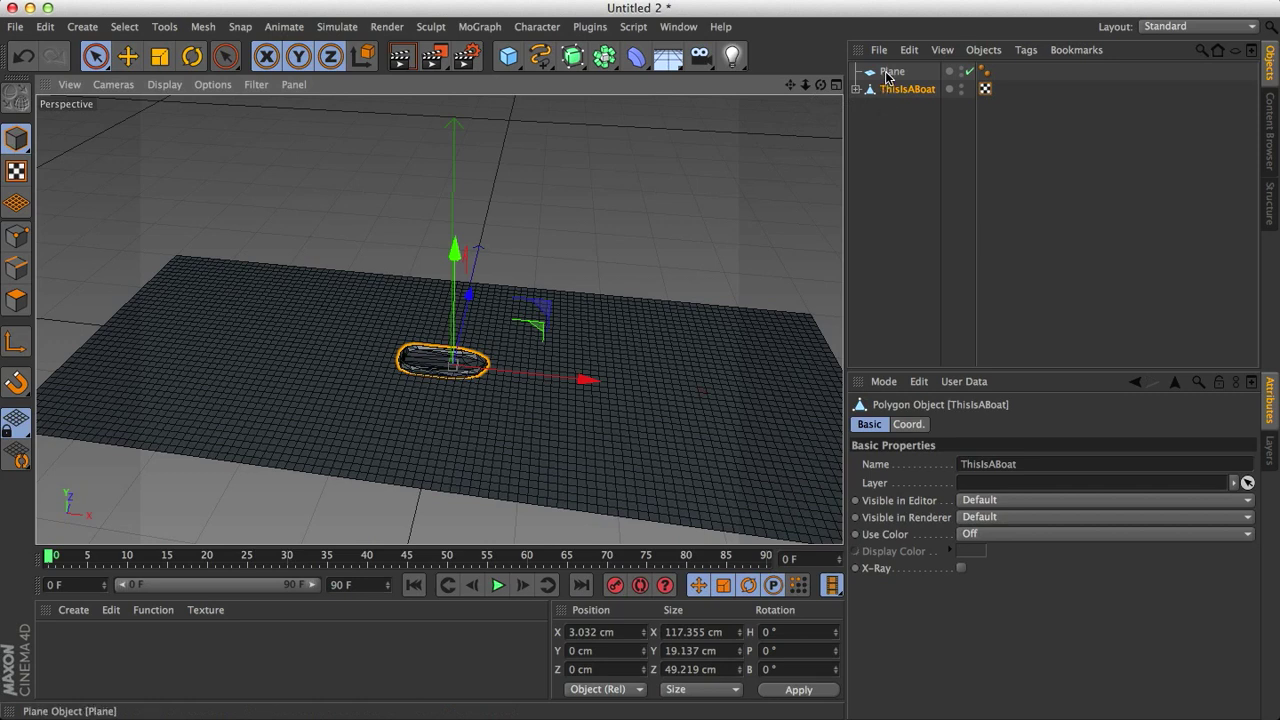
drag(886, 74, 888, 112)
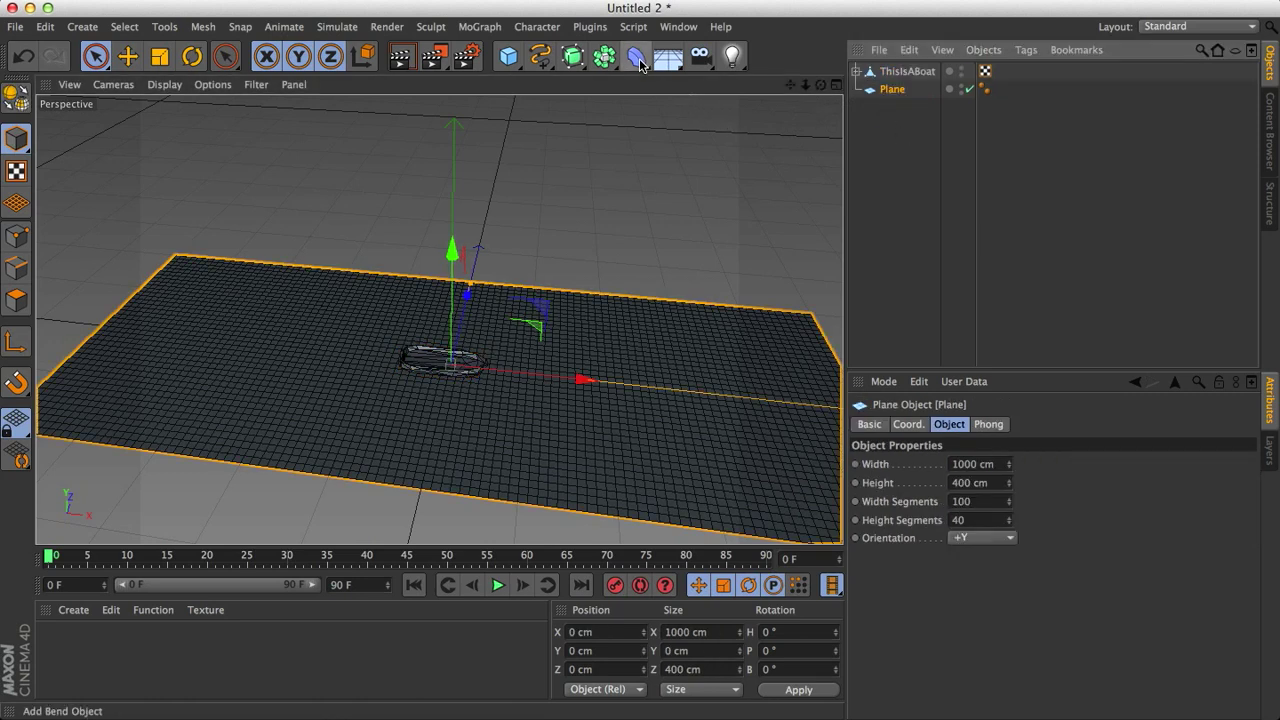
- Add a Collision deformer as a child of Plane and show its Colliders settings
click(638, 60)
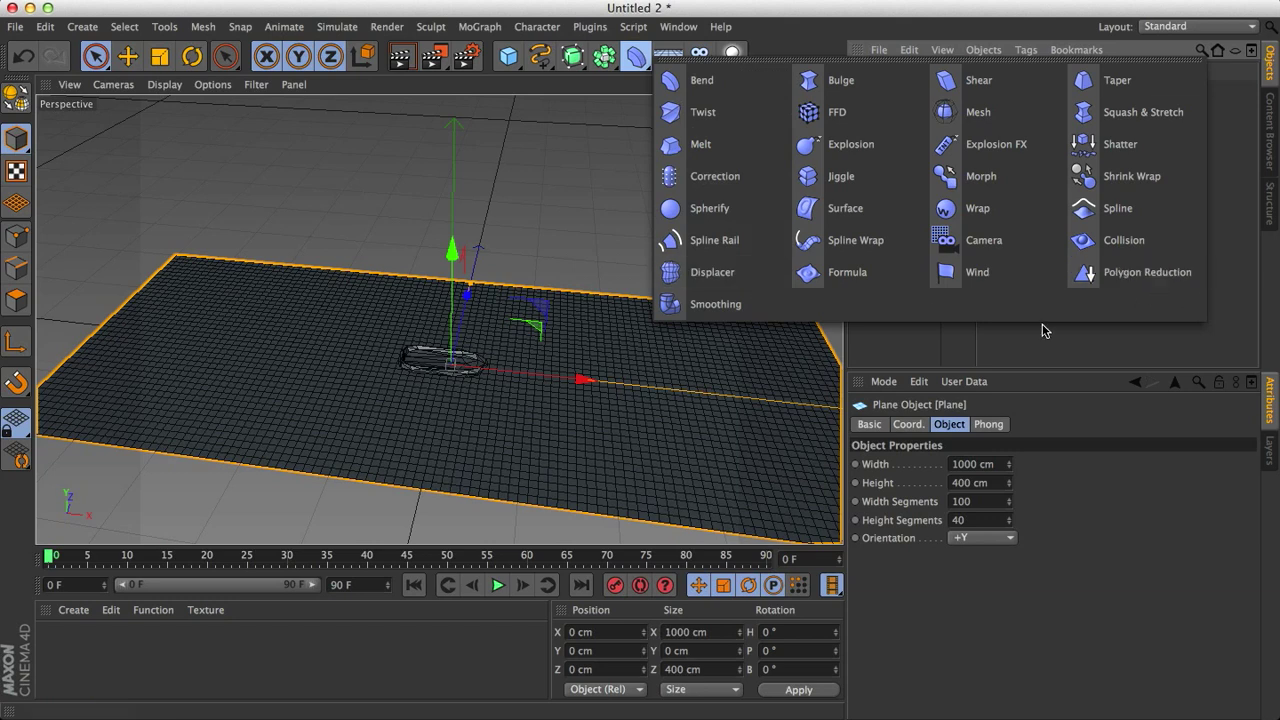
click(1098, 250)
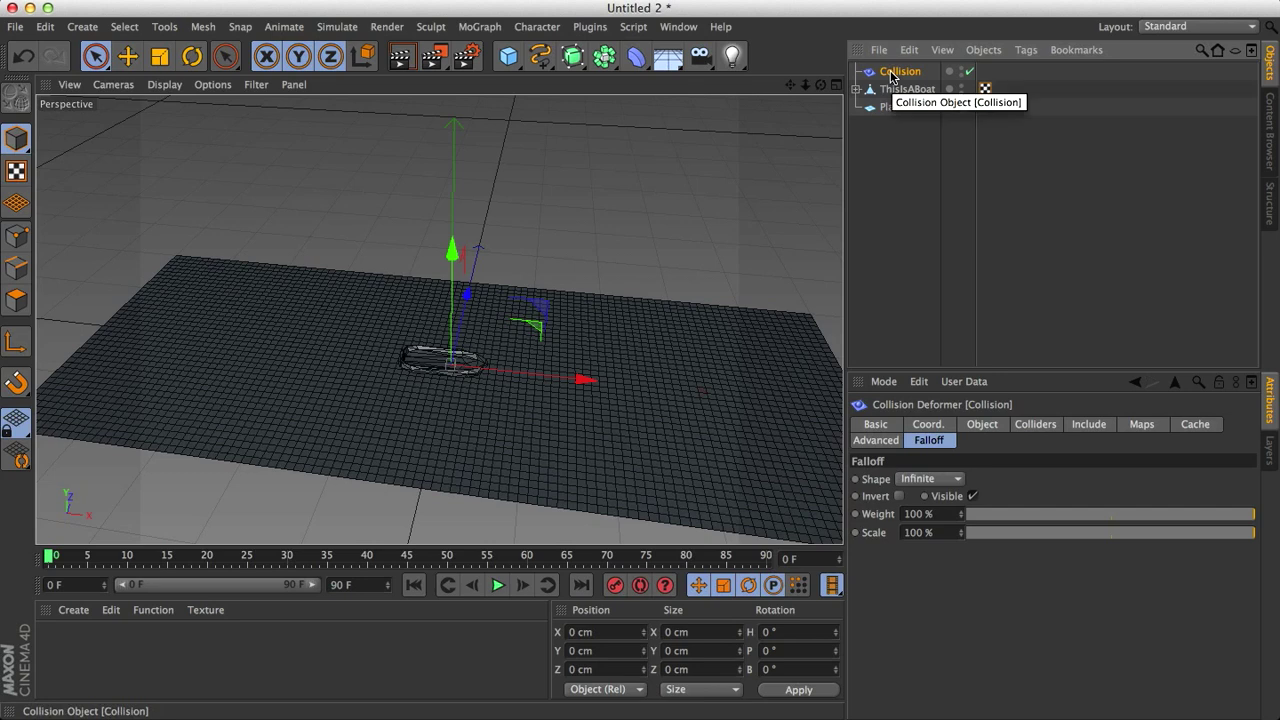
drag(891, 75, 903, 109)
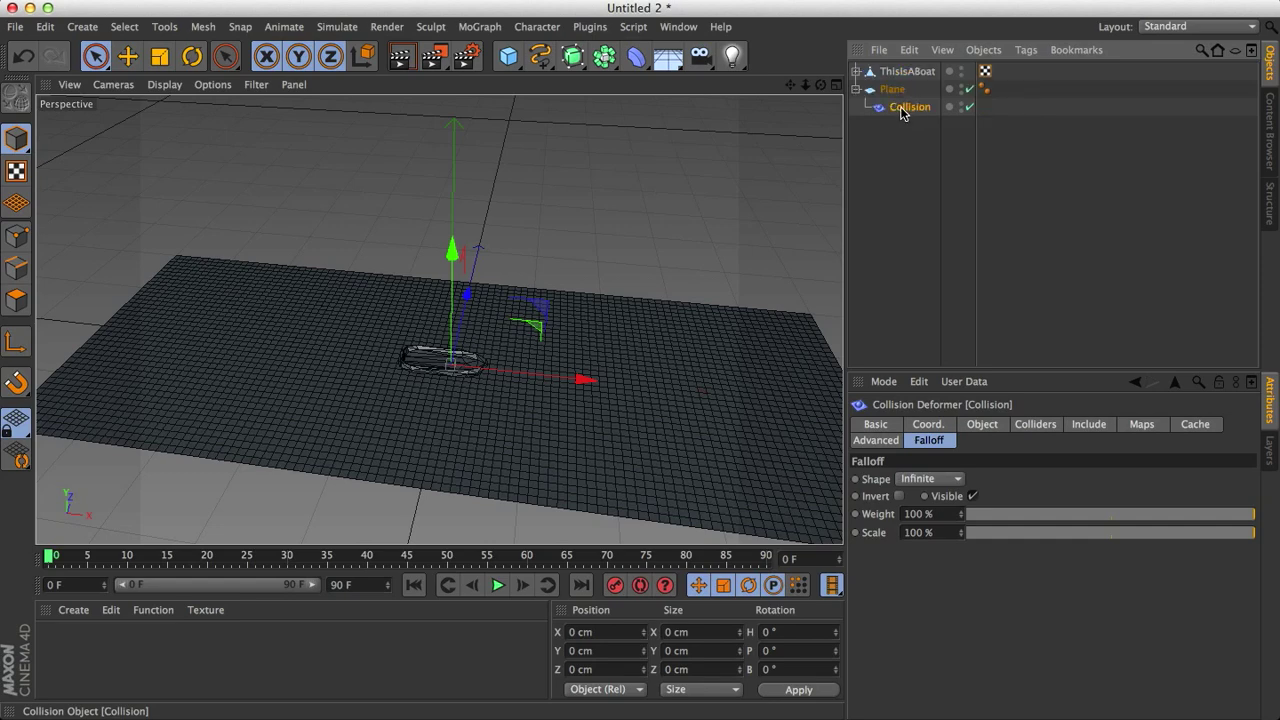
scroll(534, 409, up, 2)
scroll(534, 409, down, 1)
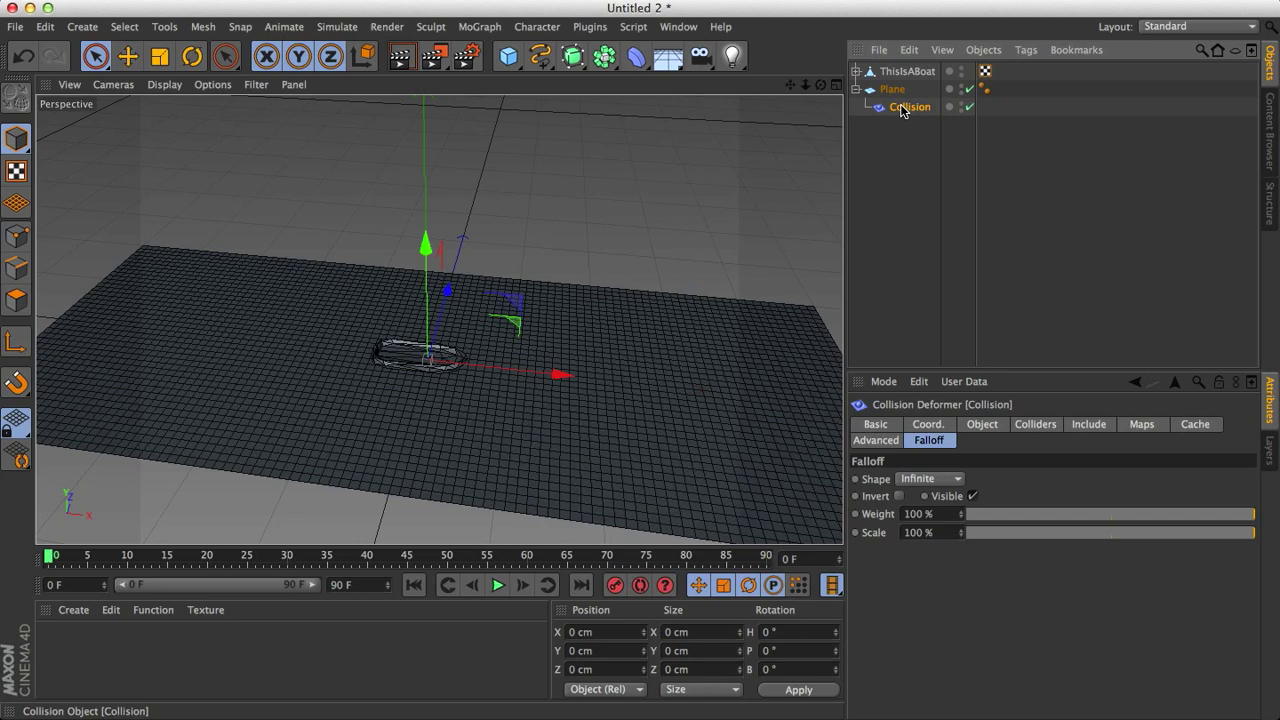
click(1036, 425)
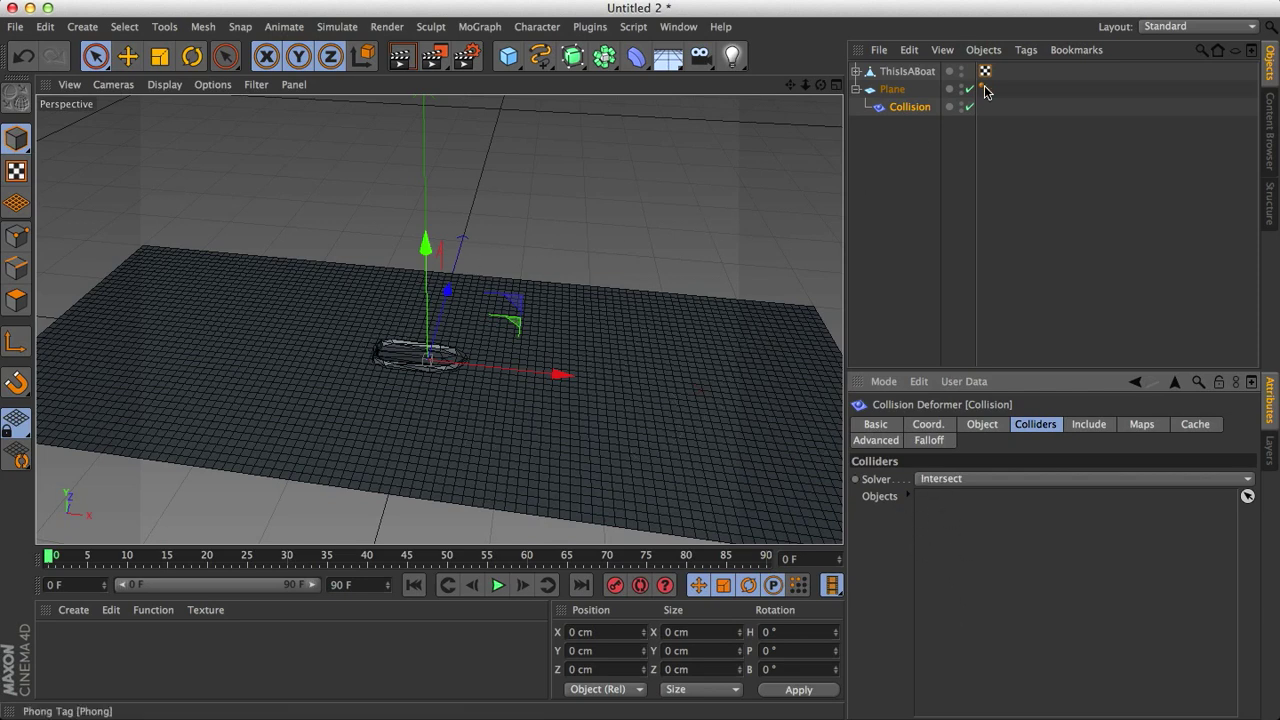
- Make ThisIsABoat the Collision deformer's collider and change the solver from Intersect to Outside
drag(895, 75, 990, 557)
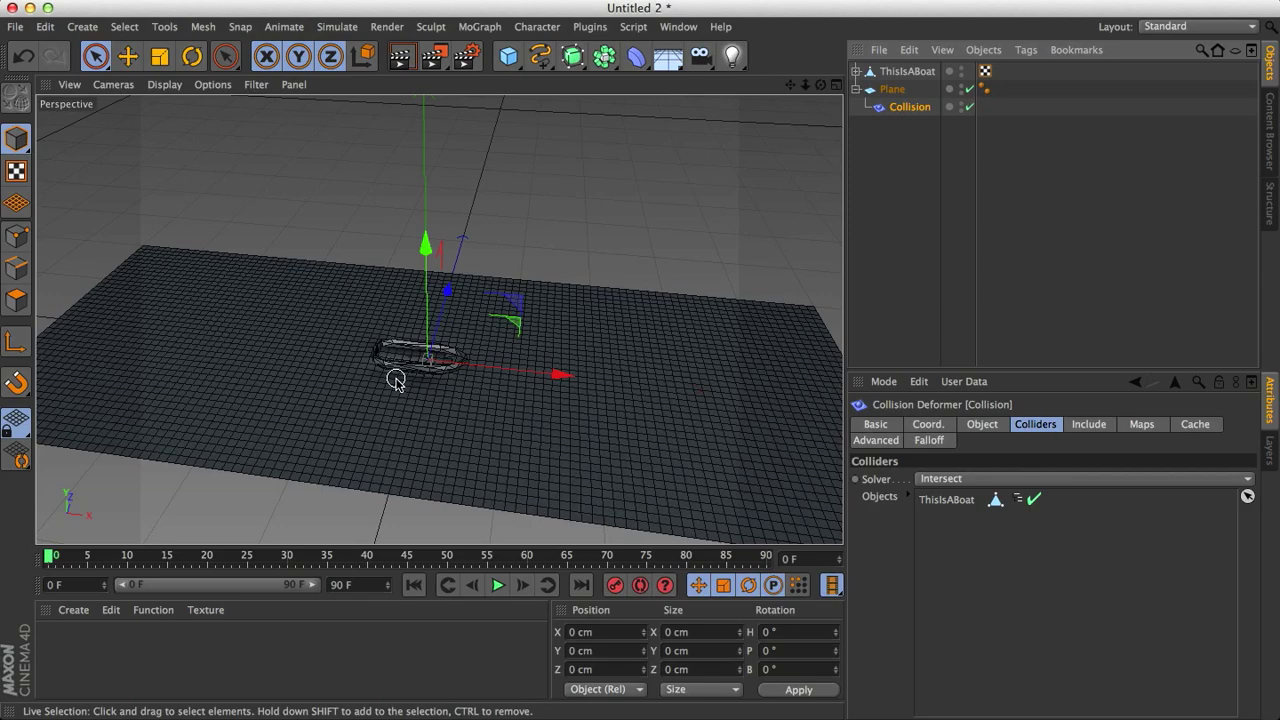
scroll(430, 368, up, 6)
alt+drag(468, 370, 443, 408)
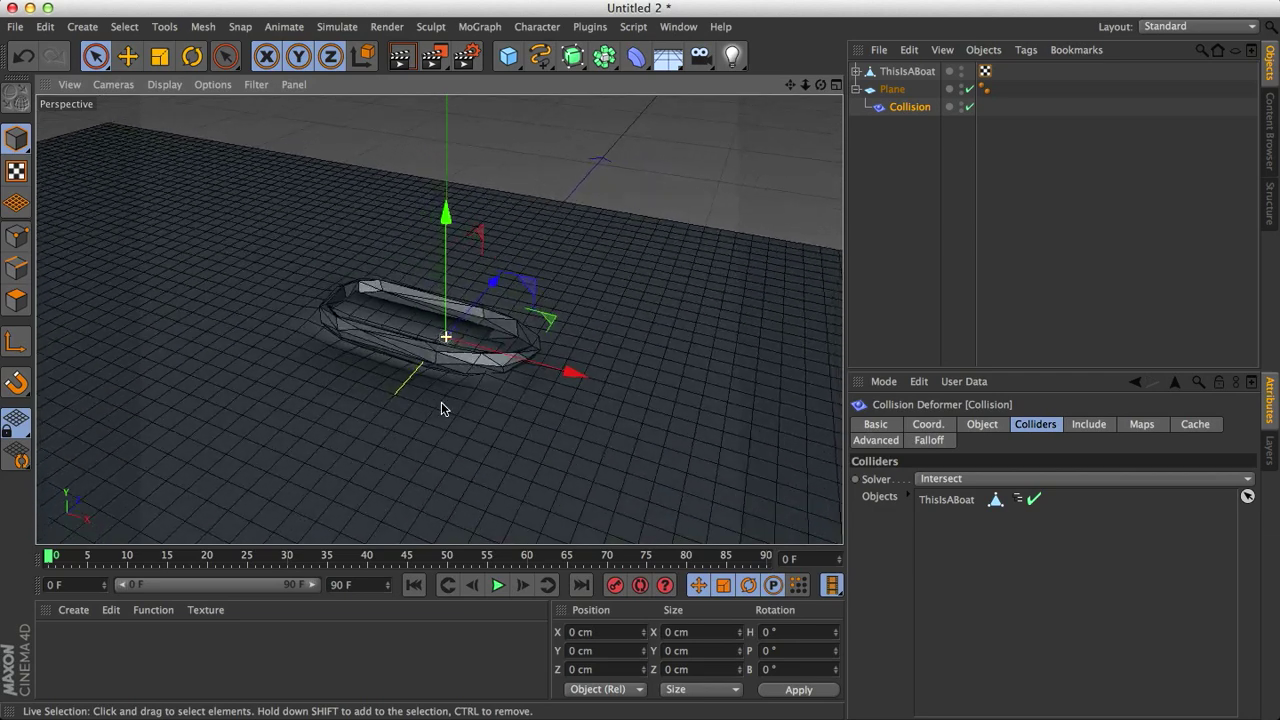
click(941, 479)
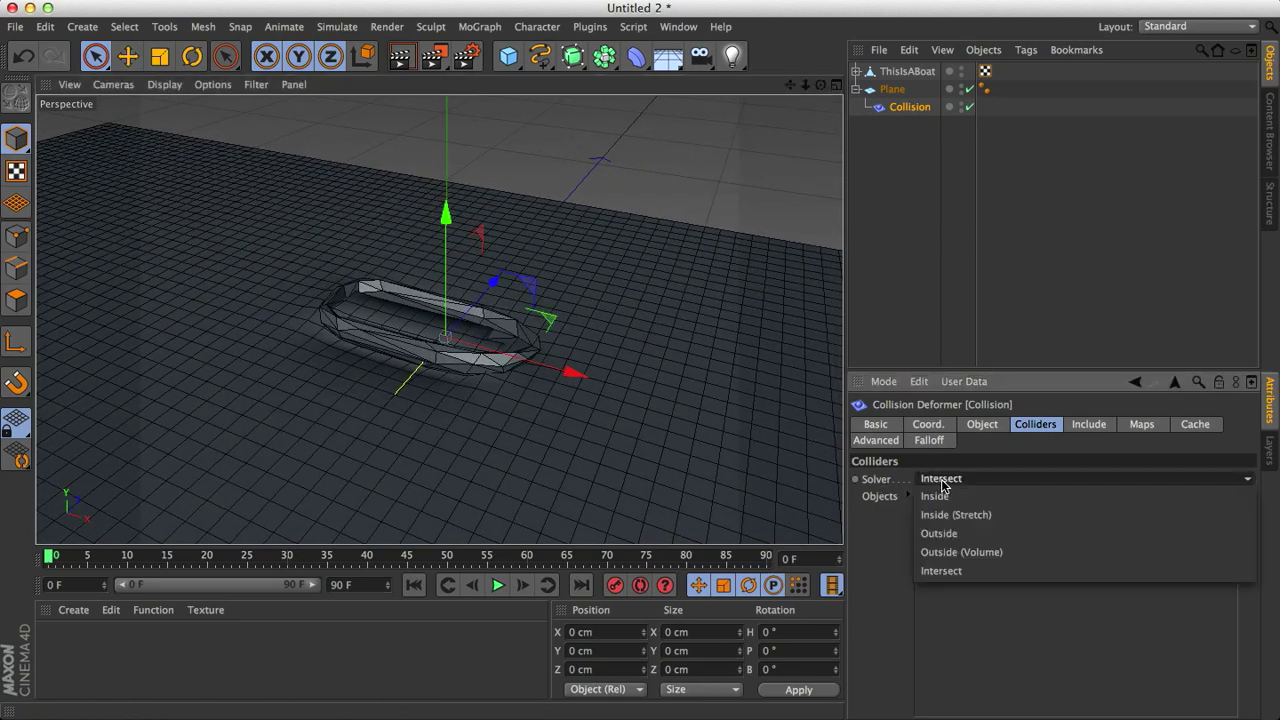
click(938, 533)
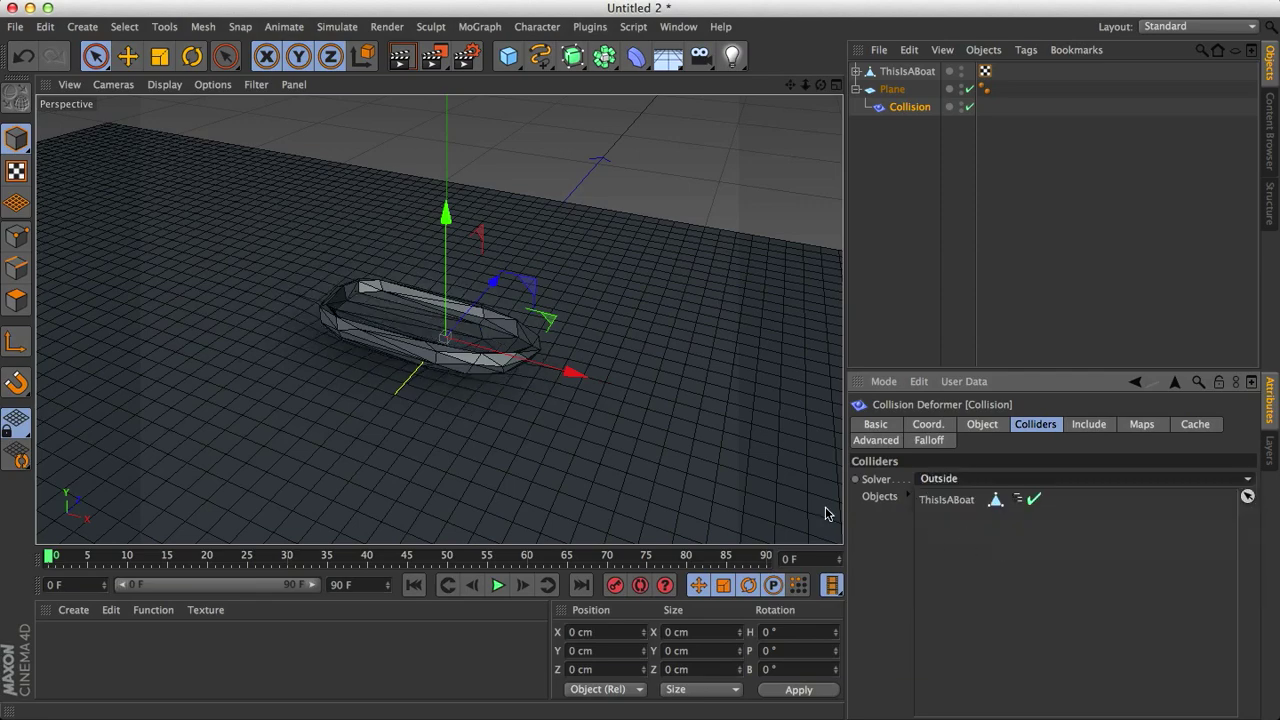
alt+drag(828, 512, 444, 421)
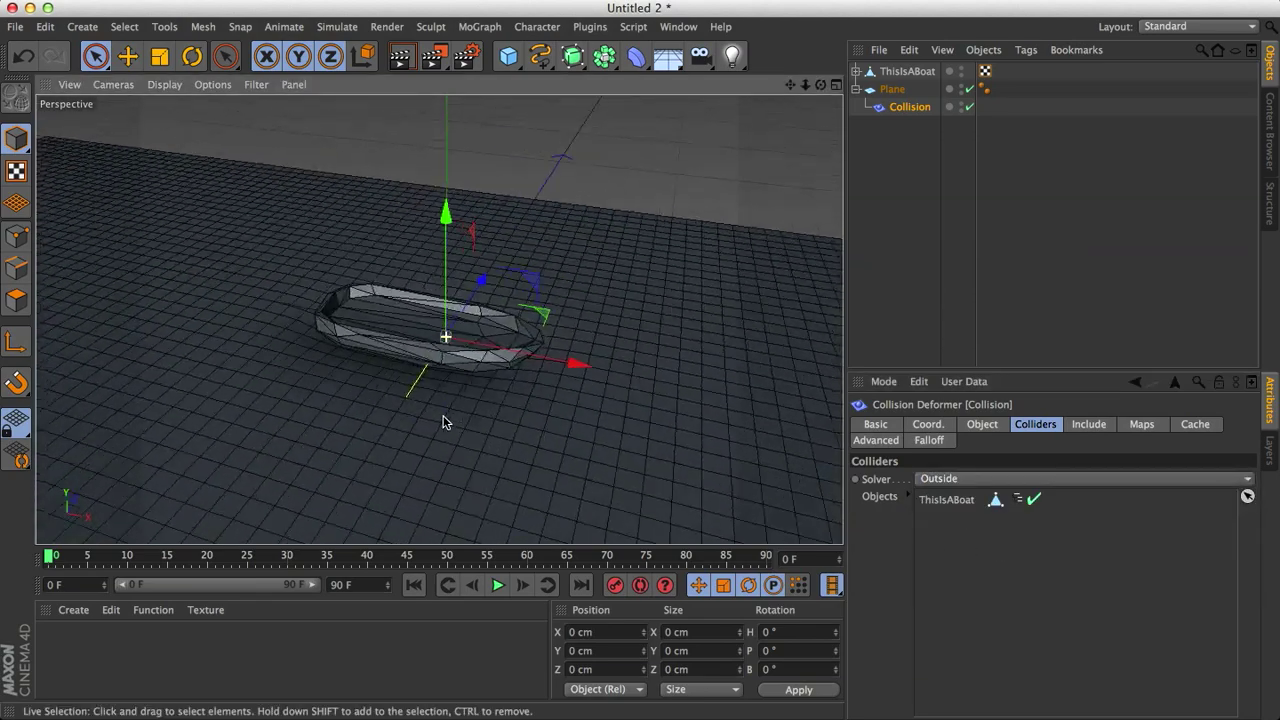
- Lower ThisIsABoat to Y -9.364 cm so it presses into the plane
click(895, 72)
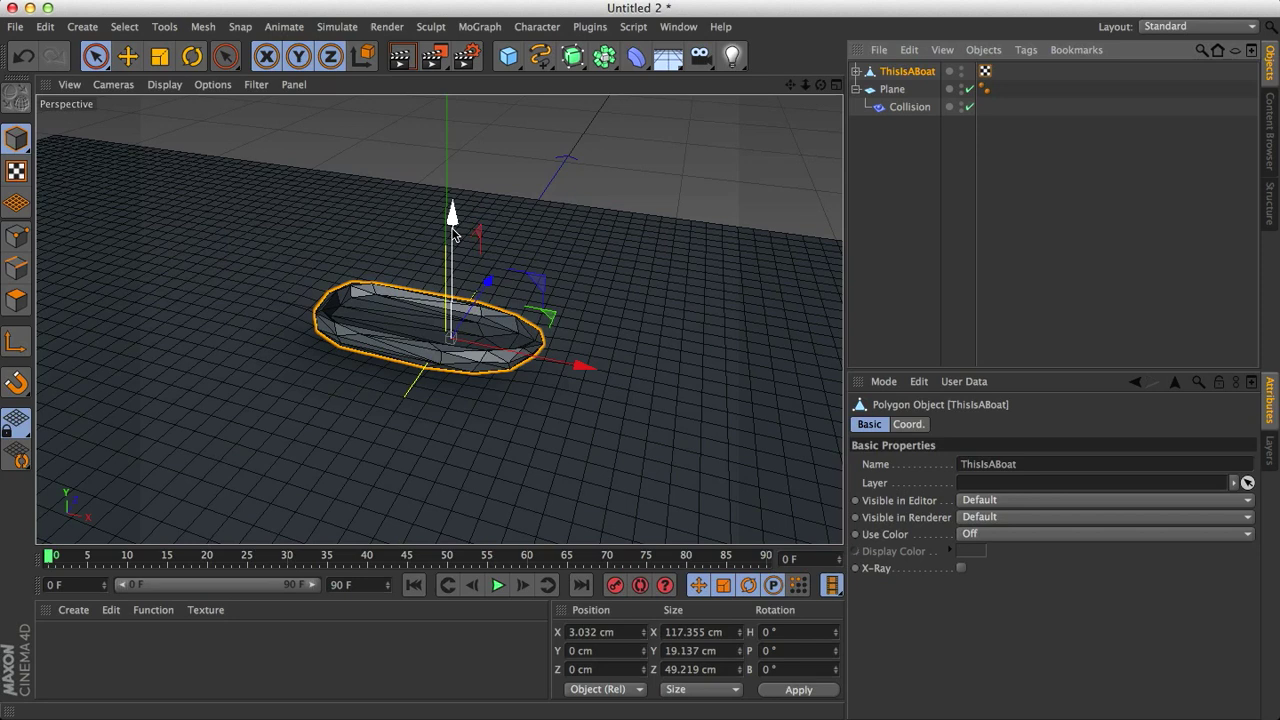
drag(452, 216, 437, 249)
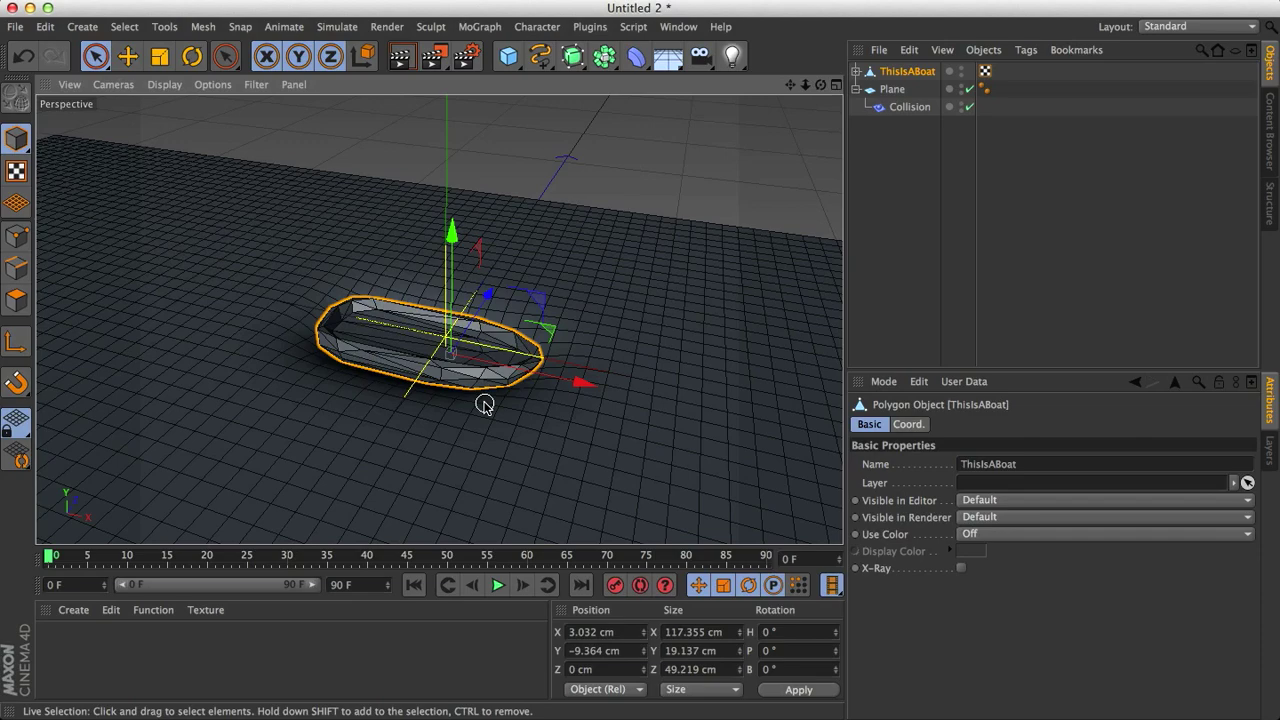
alt+drag(483, 403, 421, 383)
scroll(553, 420, down, 3)
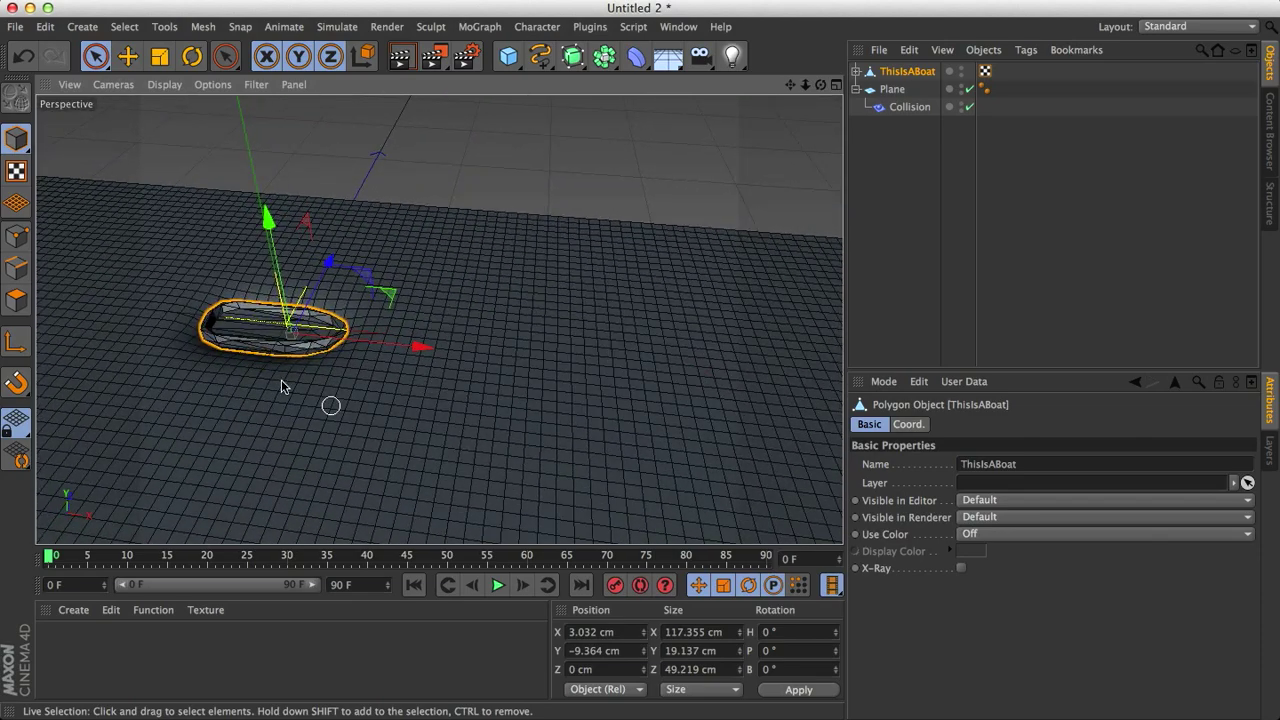
- Keyframe the boat moving from X -222.332 cm to 328.137 cm over 60 frames
scroll(440, 385, down, 6)
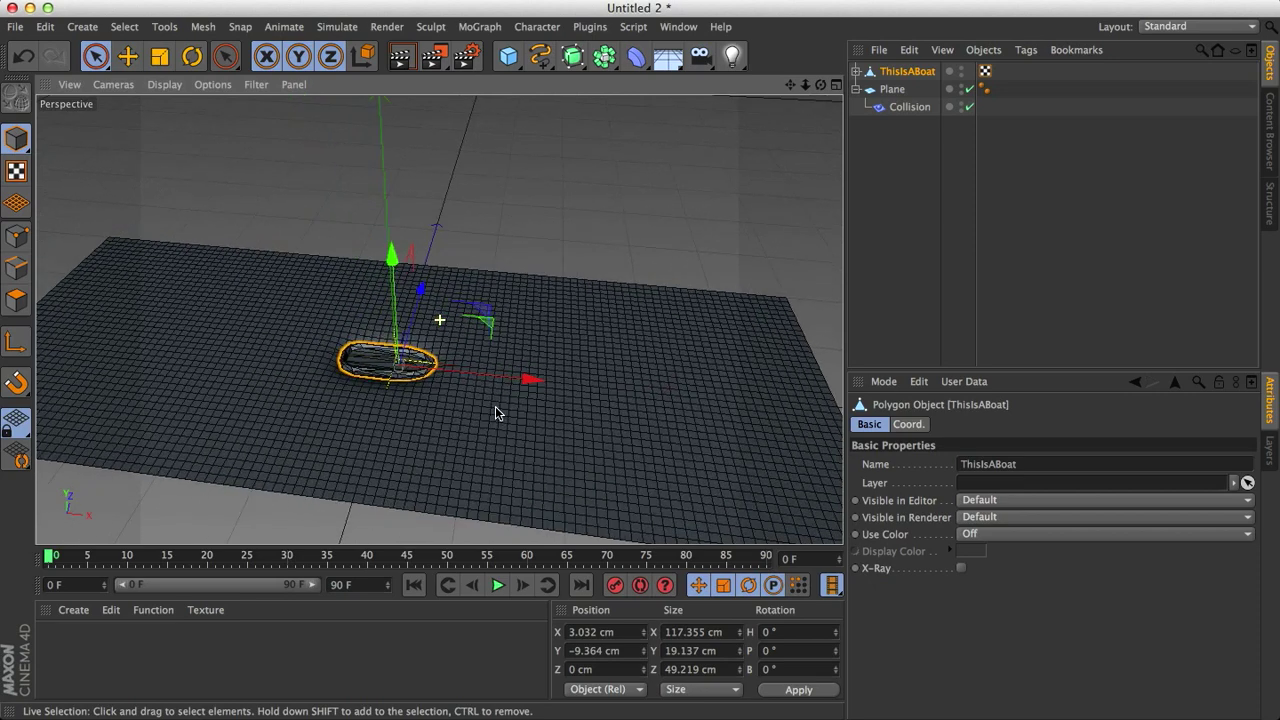
drag(500, 379, 320, 372)
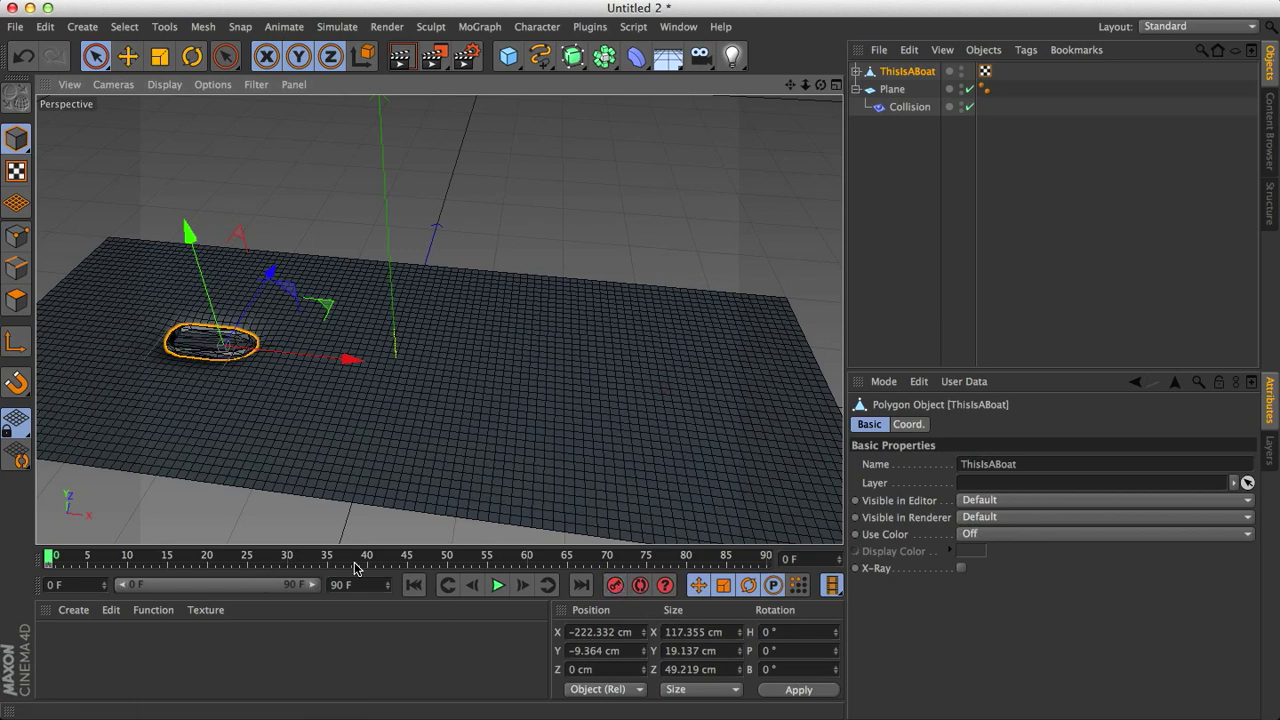
drag(455, 558, 528, 557)
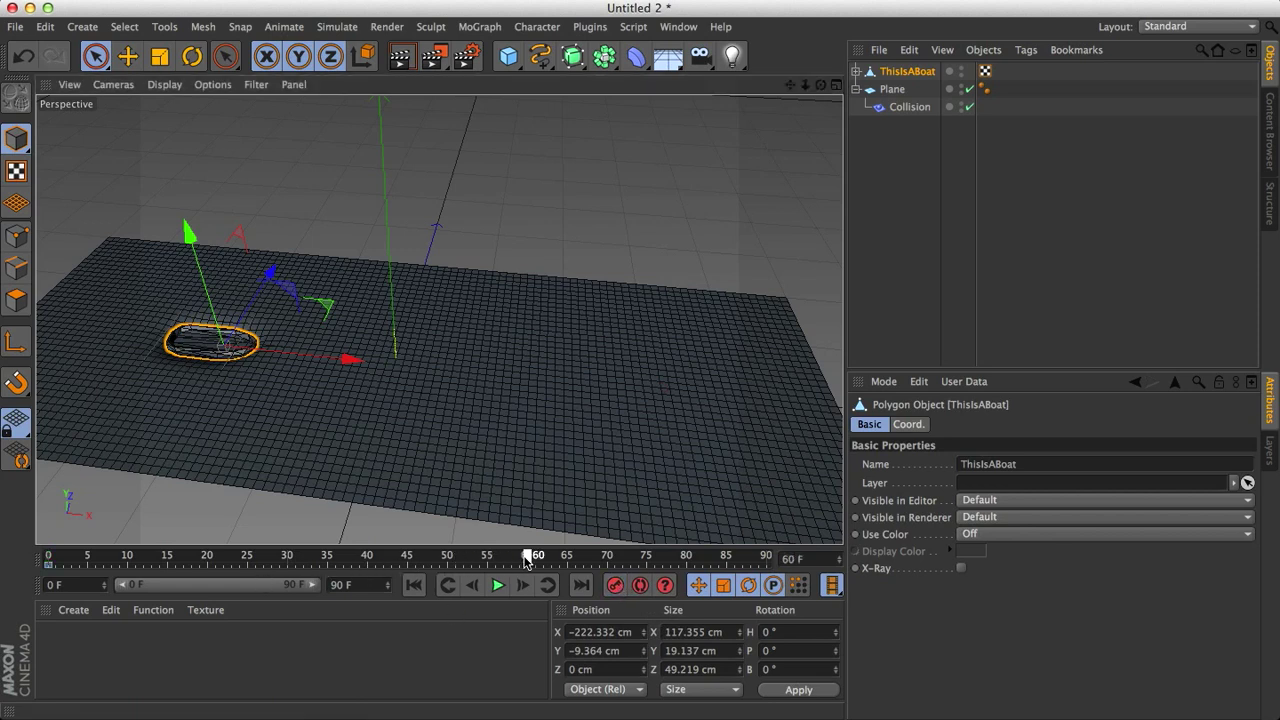
drag(284, 358, 742, 409)
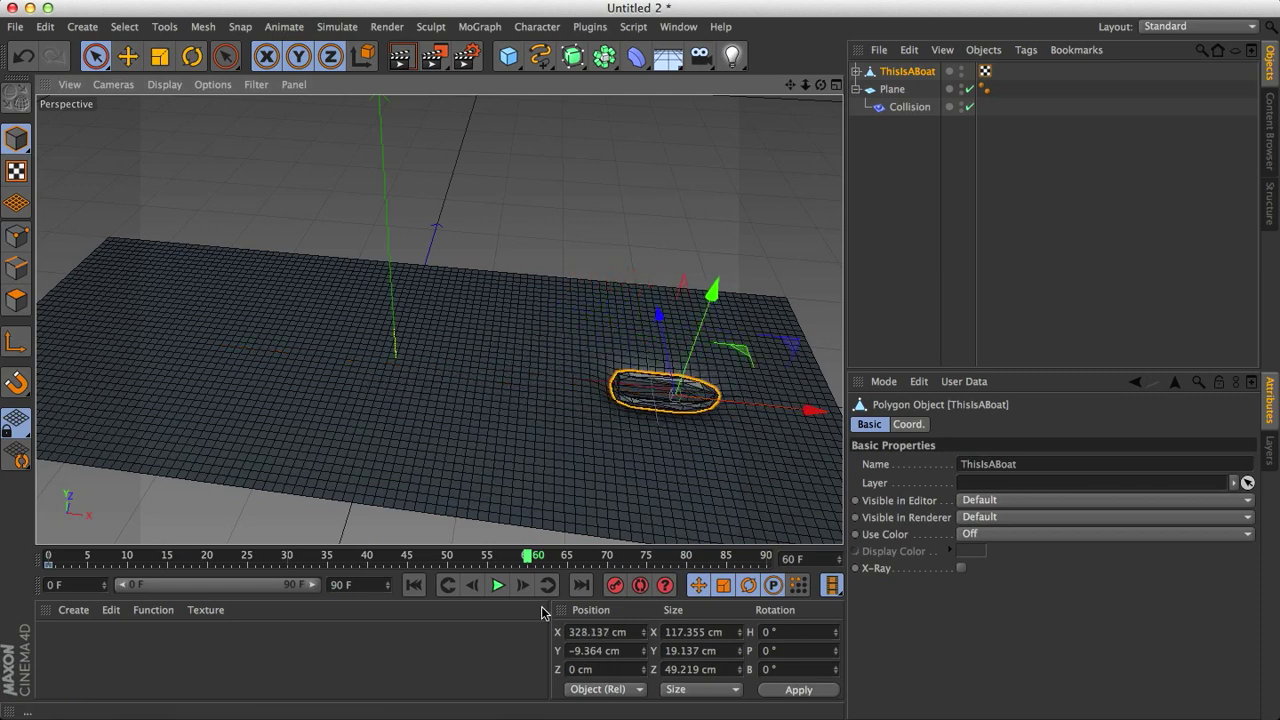
click(620, 593)
click(413, 585)
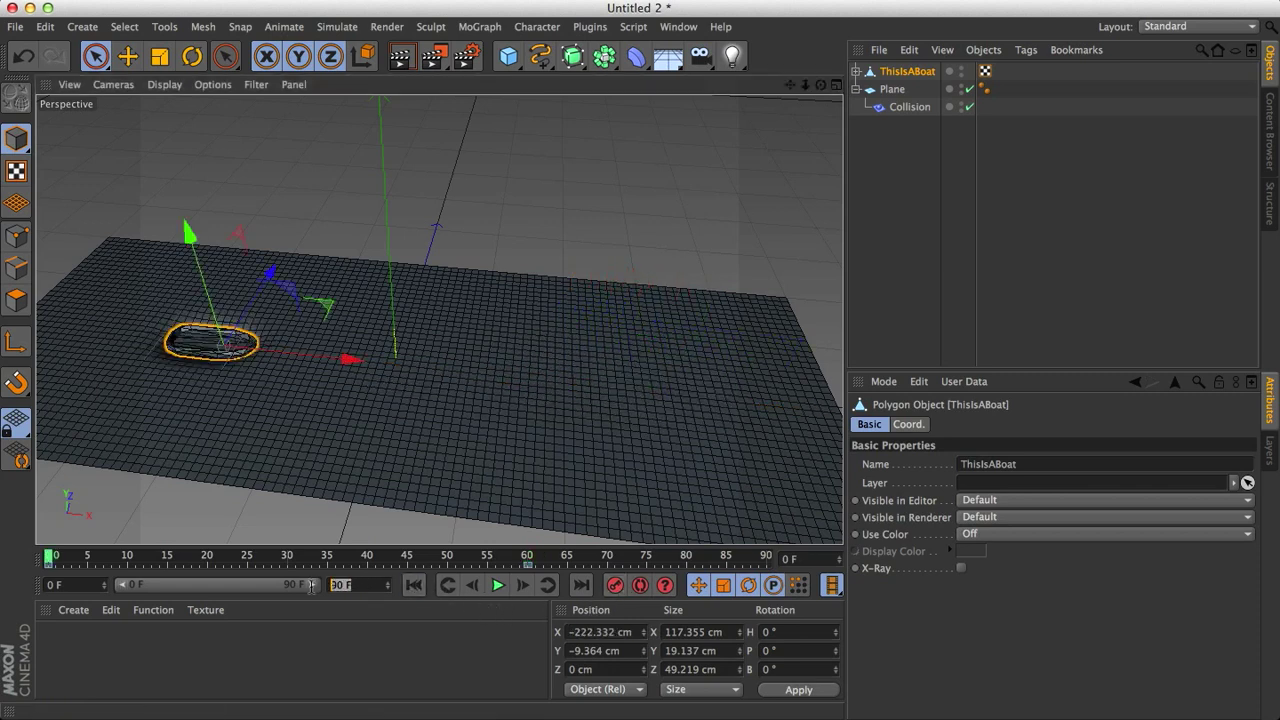
key(Return)
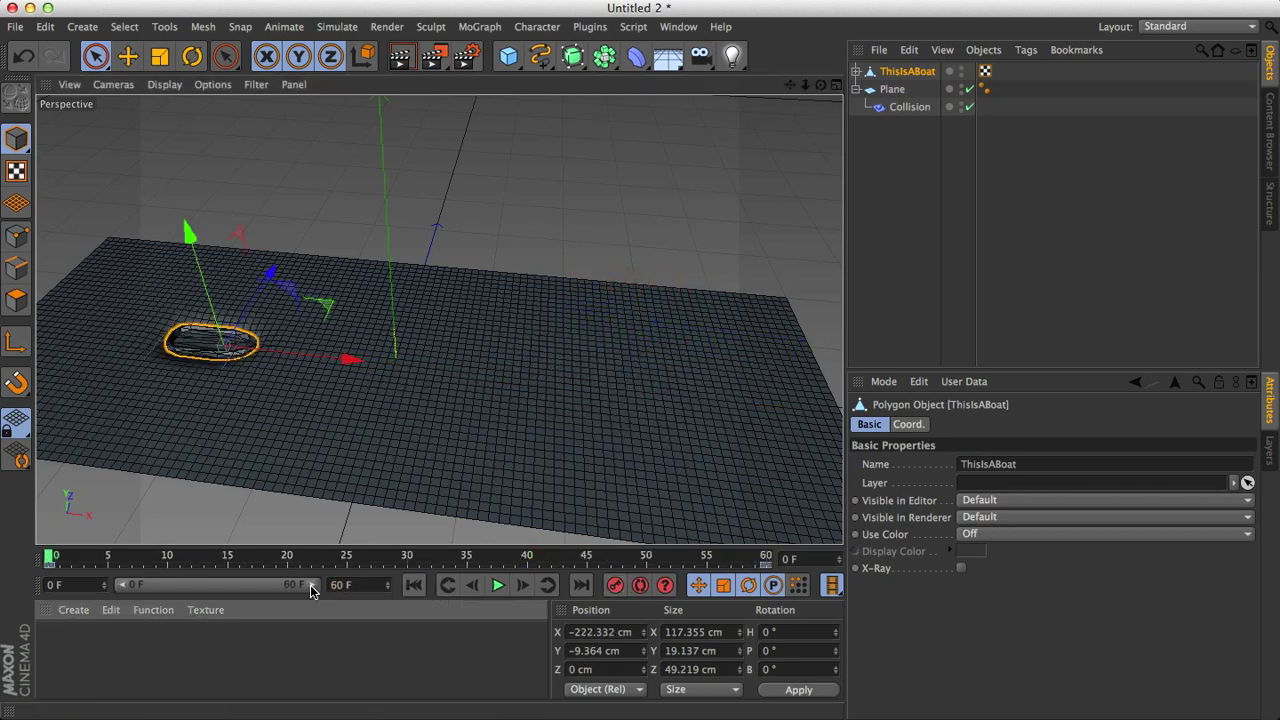
- Preview the boat crossing the plane, stopping playback at frame 49
click(497, 585)
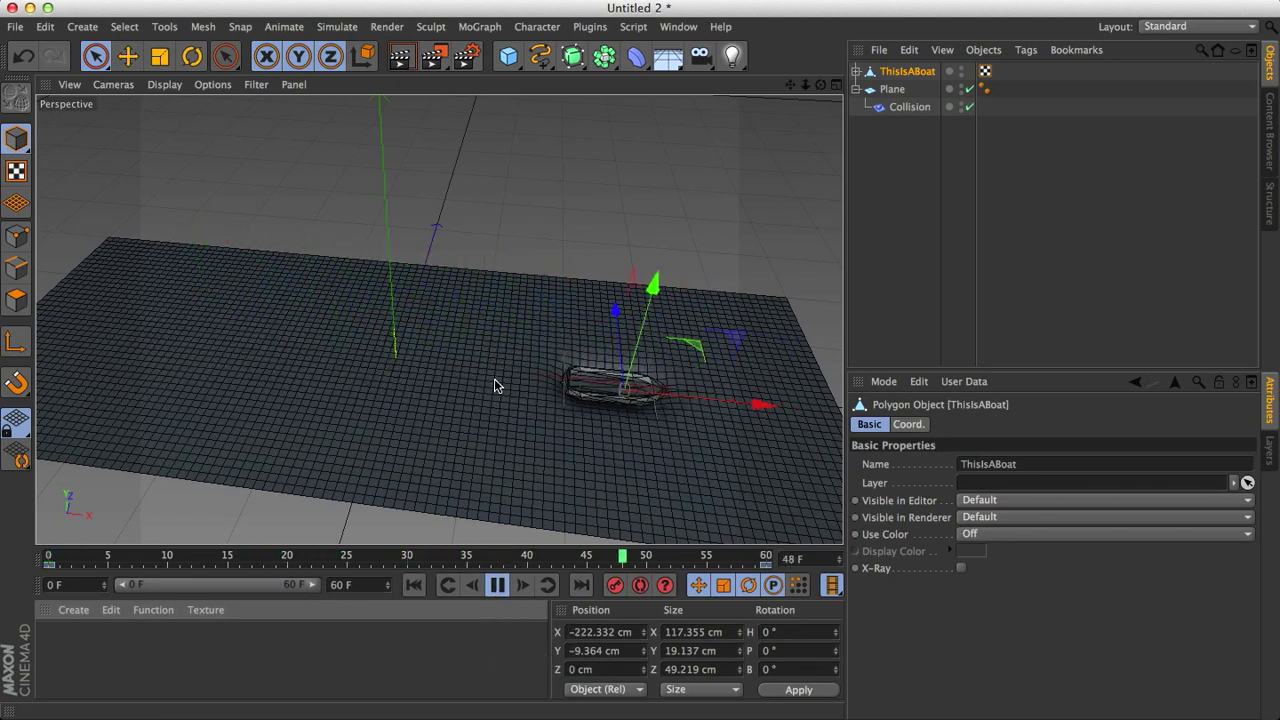
click(497, 585)
scroll(705, 417, up, 2)
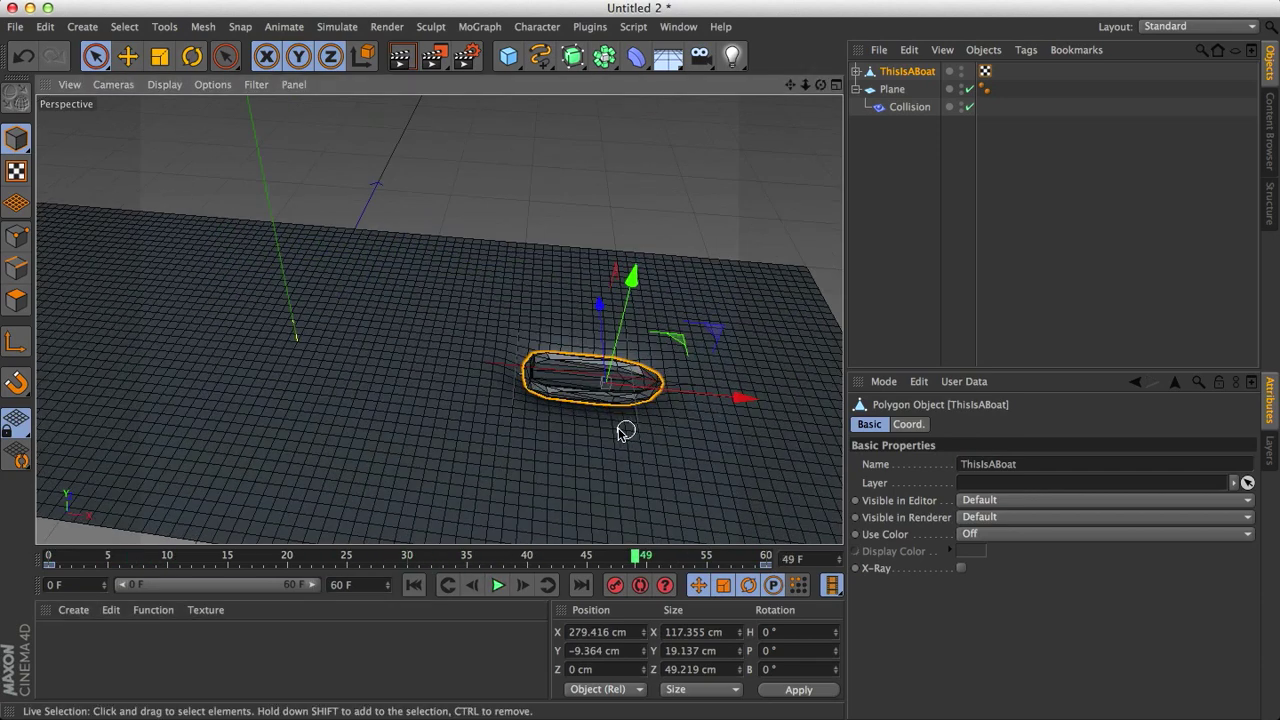
alt+drag(534, 432, 484, 407)
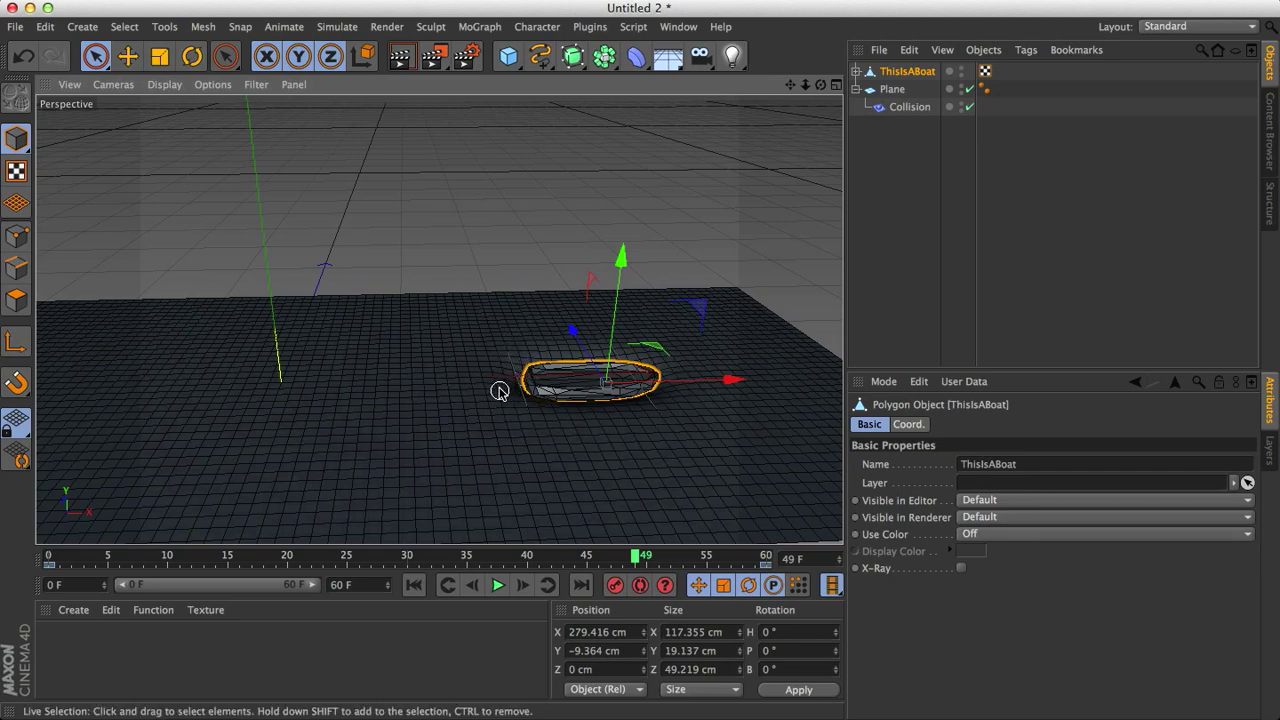
alt+drag(608, 394, 537, 395)
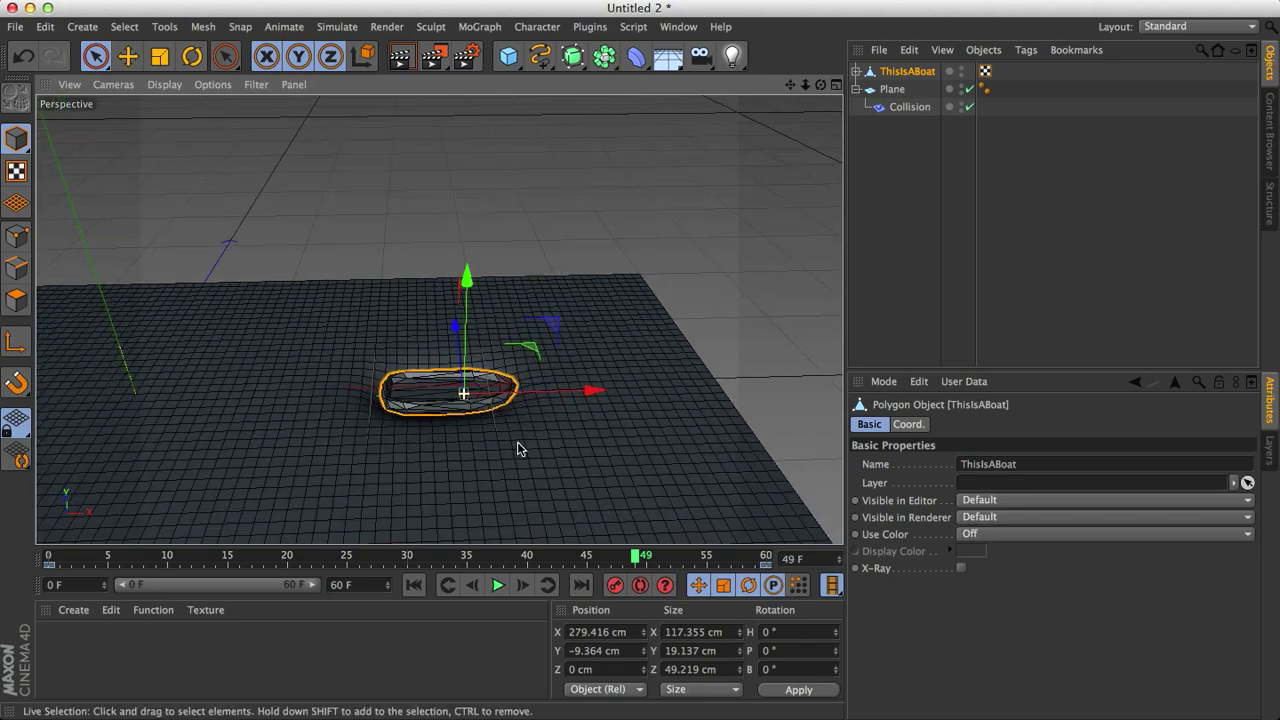
alt+drag(518, 449, 415, 389)
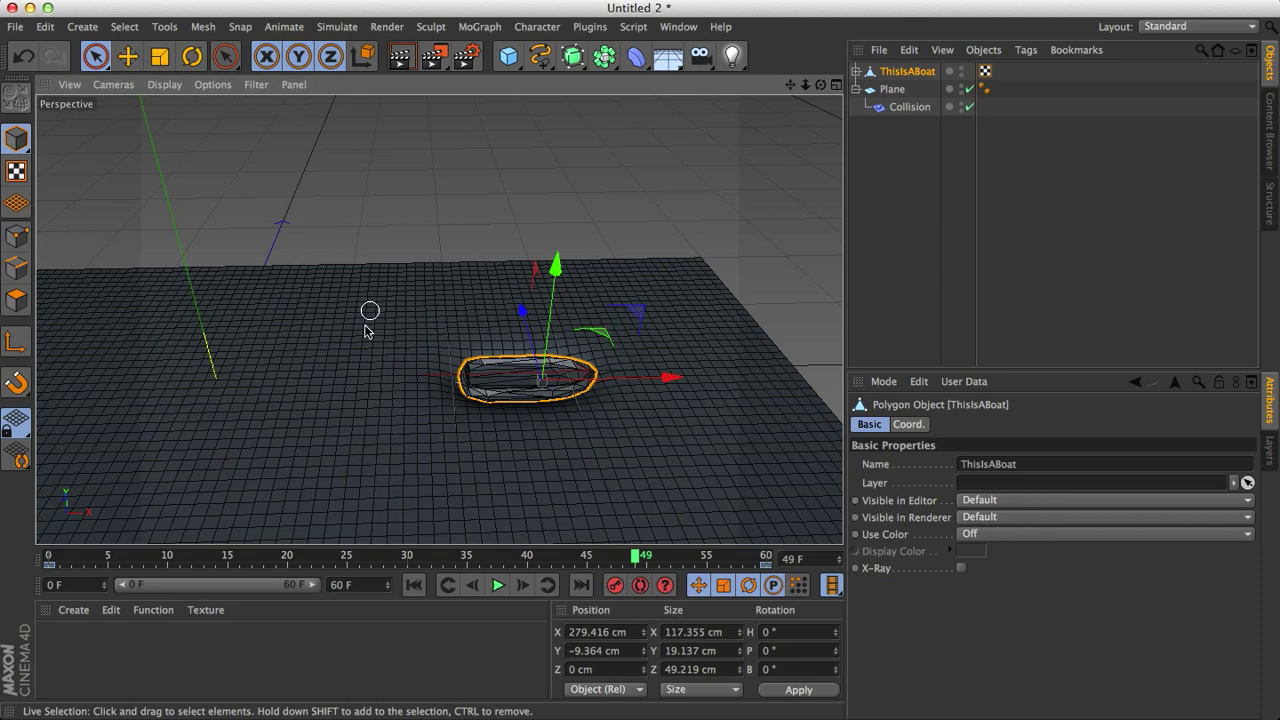
- Lower the Collision deformer's Restore Shape to 23 % and preview the wake up to frame 38
click(898, 110)
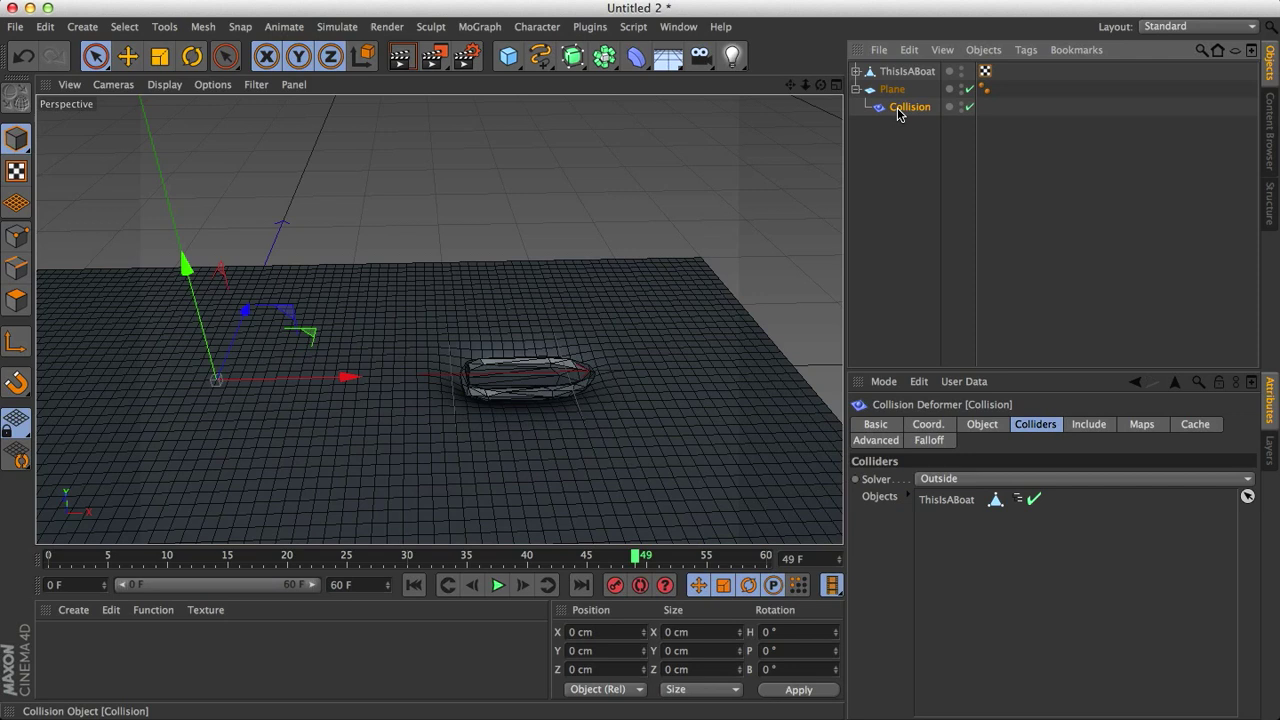
click(981, 426)
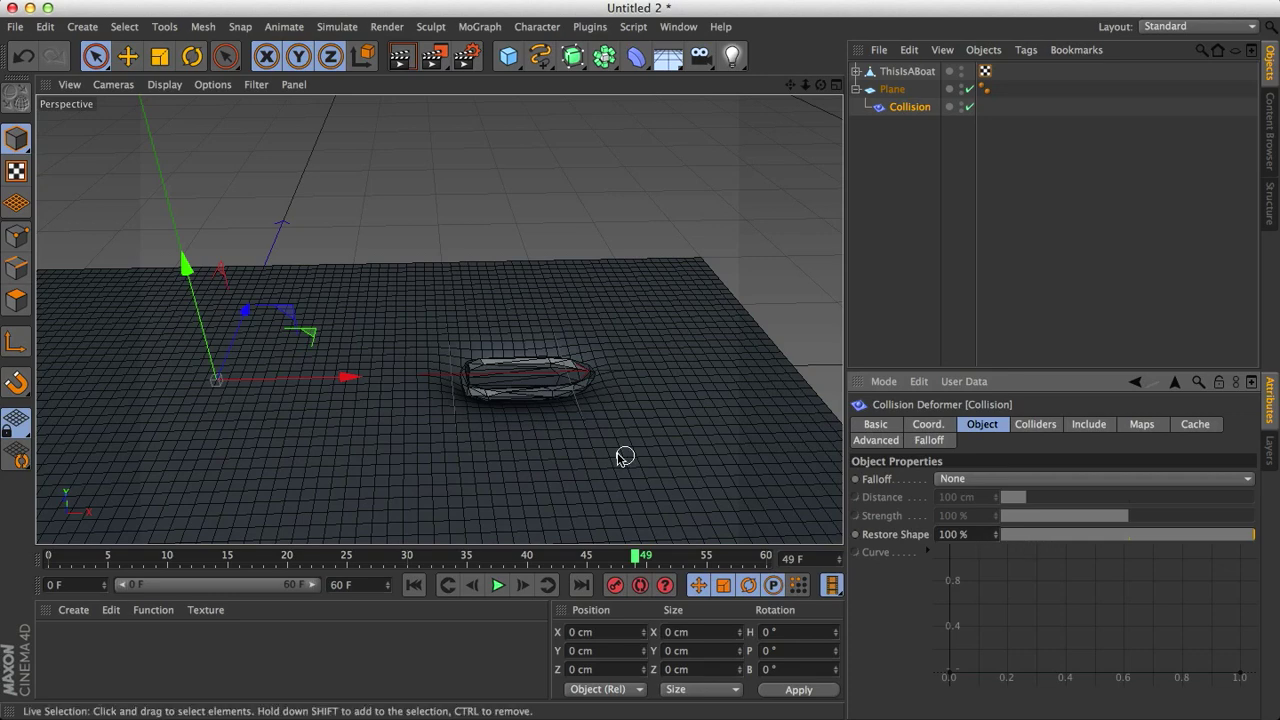
alt+drag(623, 451, 551, 366)
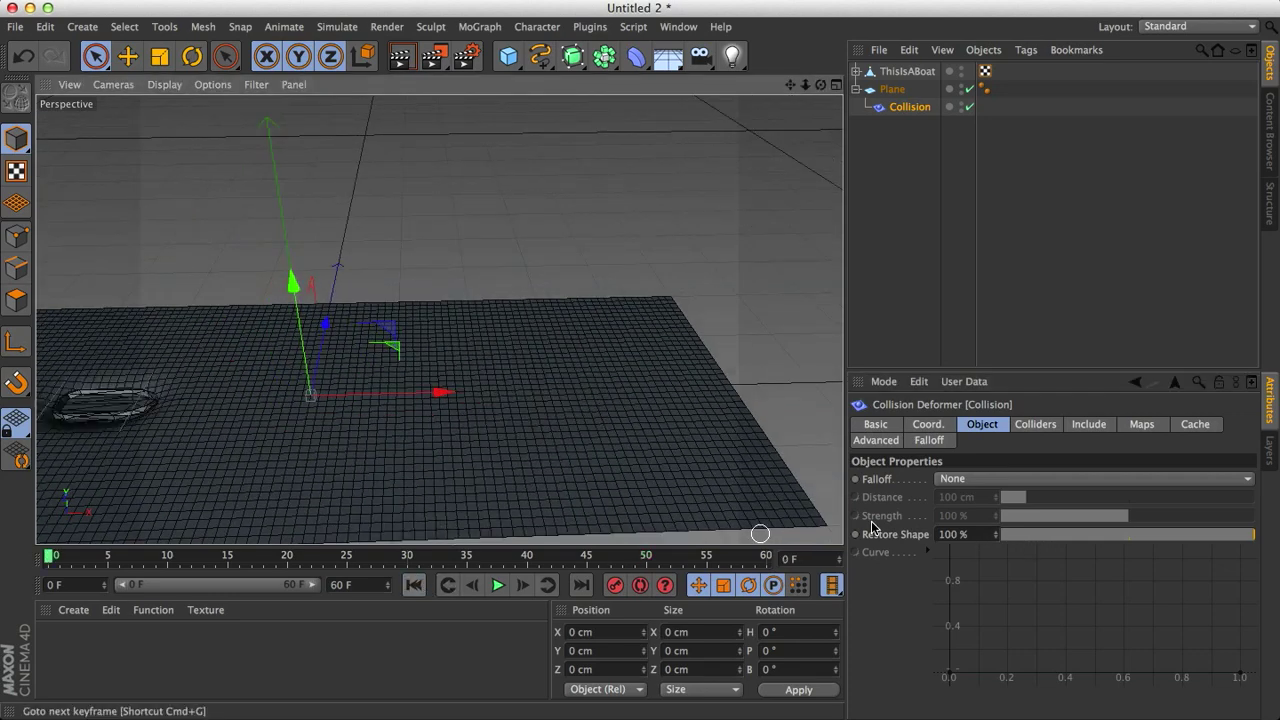
click(1062, 540)
alt+drag(506, 460, 480, 450)
click(499, 586)
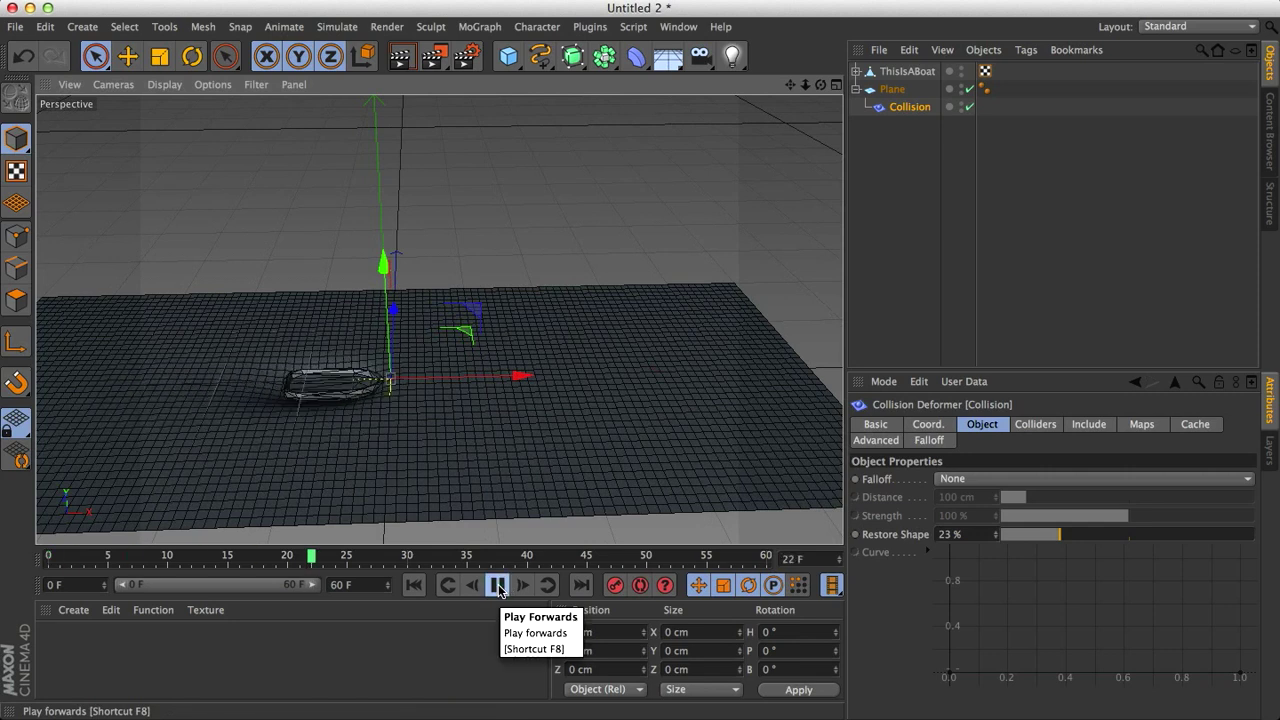
click(499, 586)
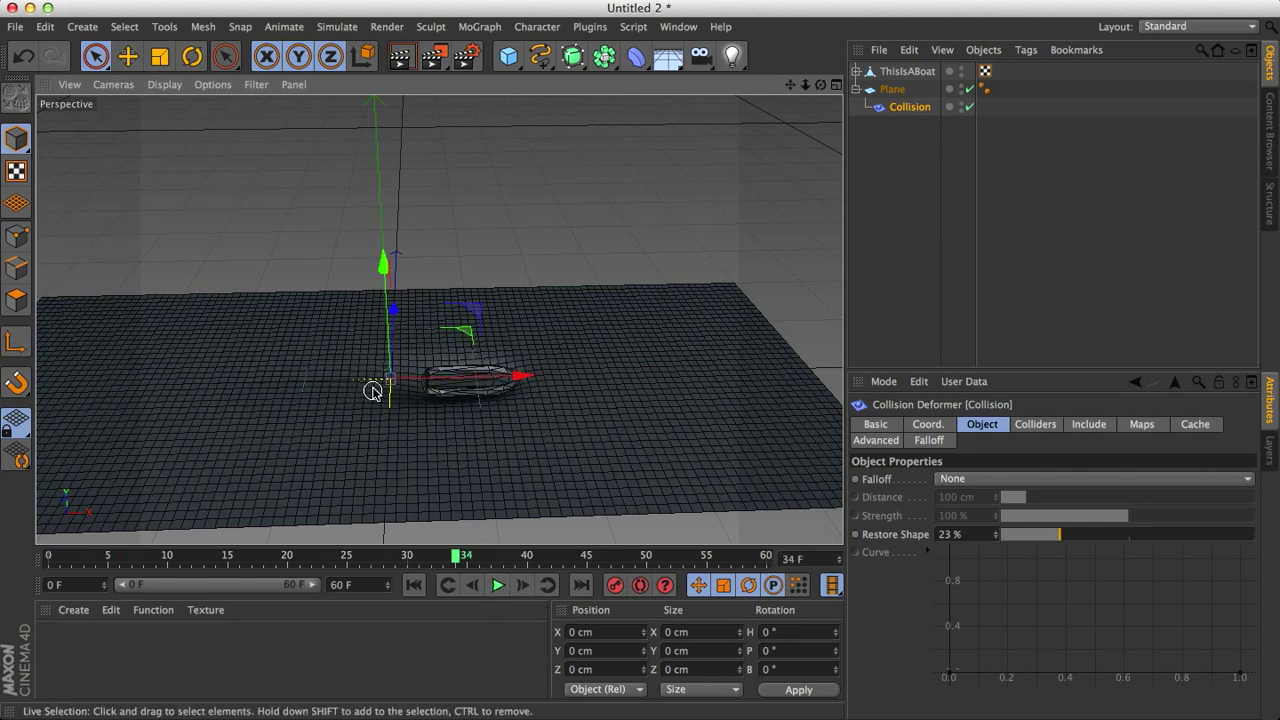
click(498, 587)
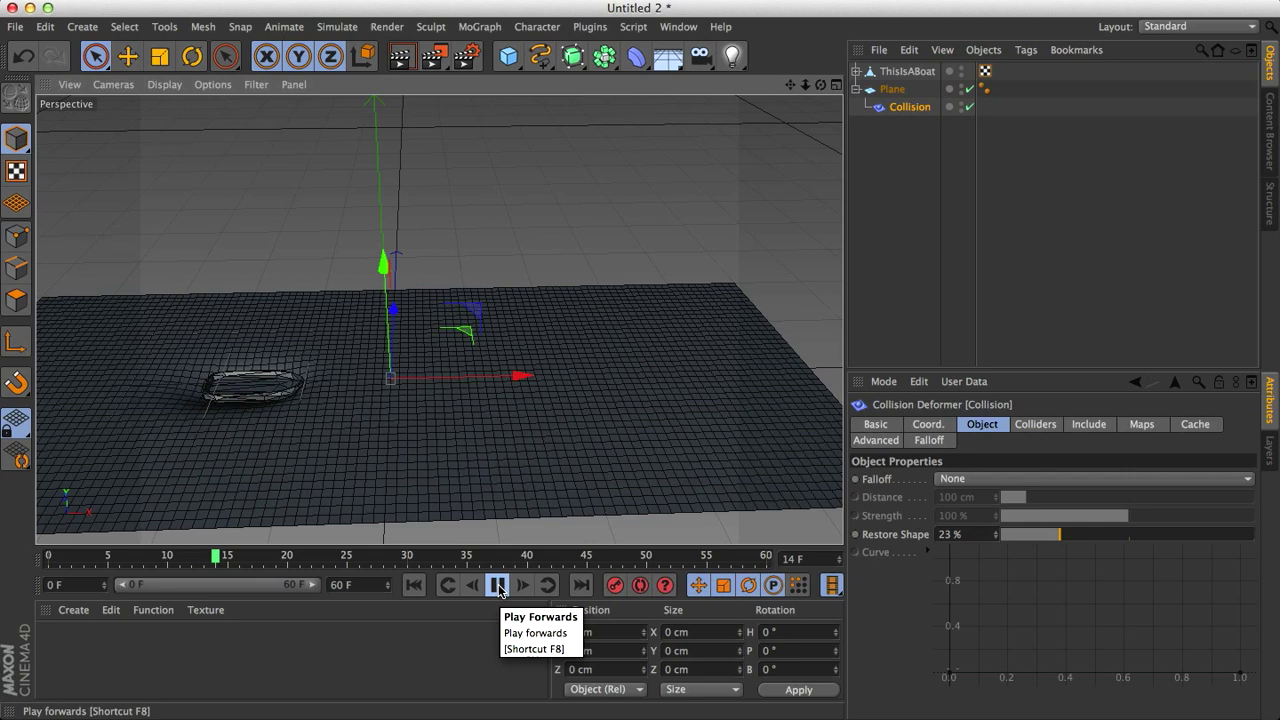
click(498, 587)
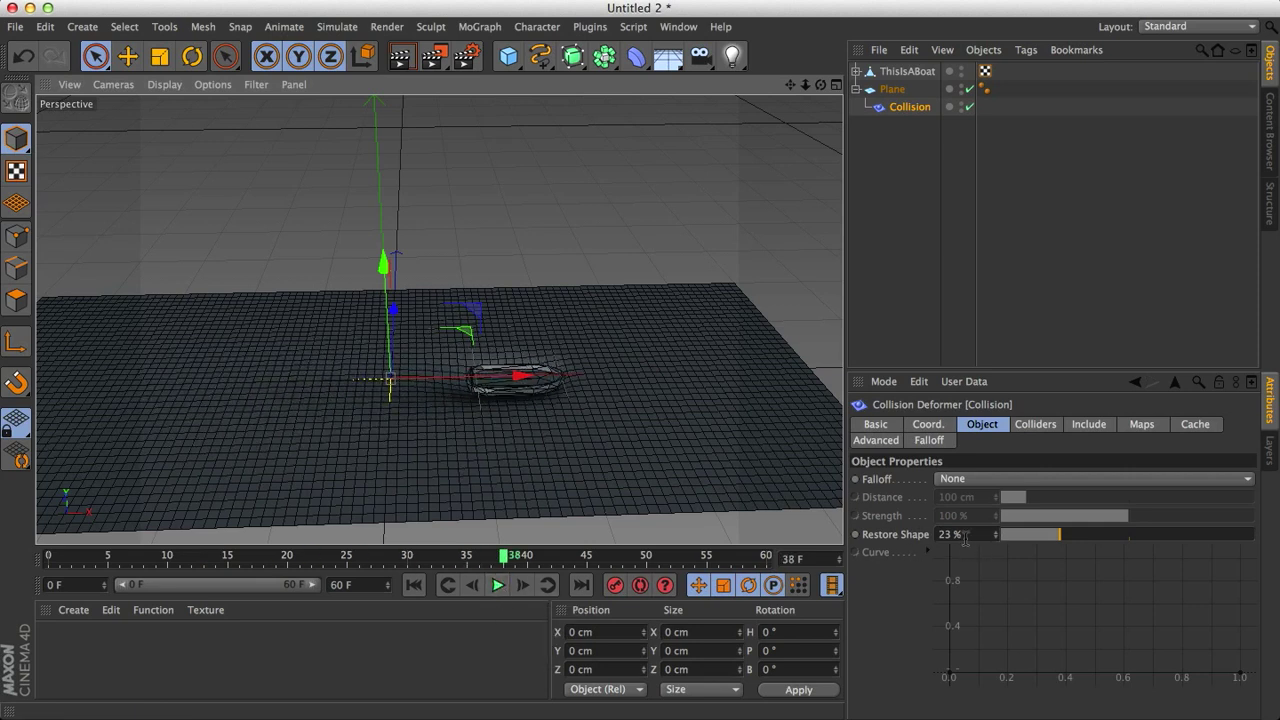
- Set Restore Shape to 10 % and replay the animation from the first frame
click(962, 535)
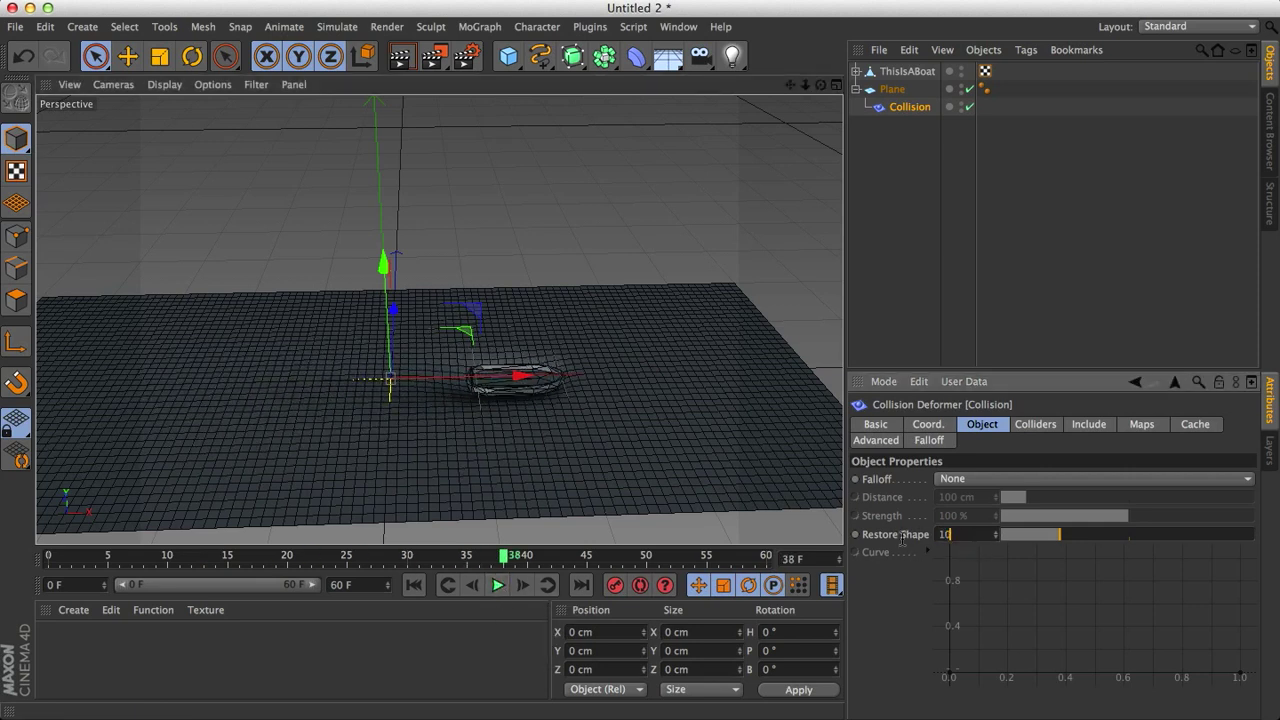
click(414, 585)
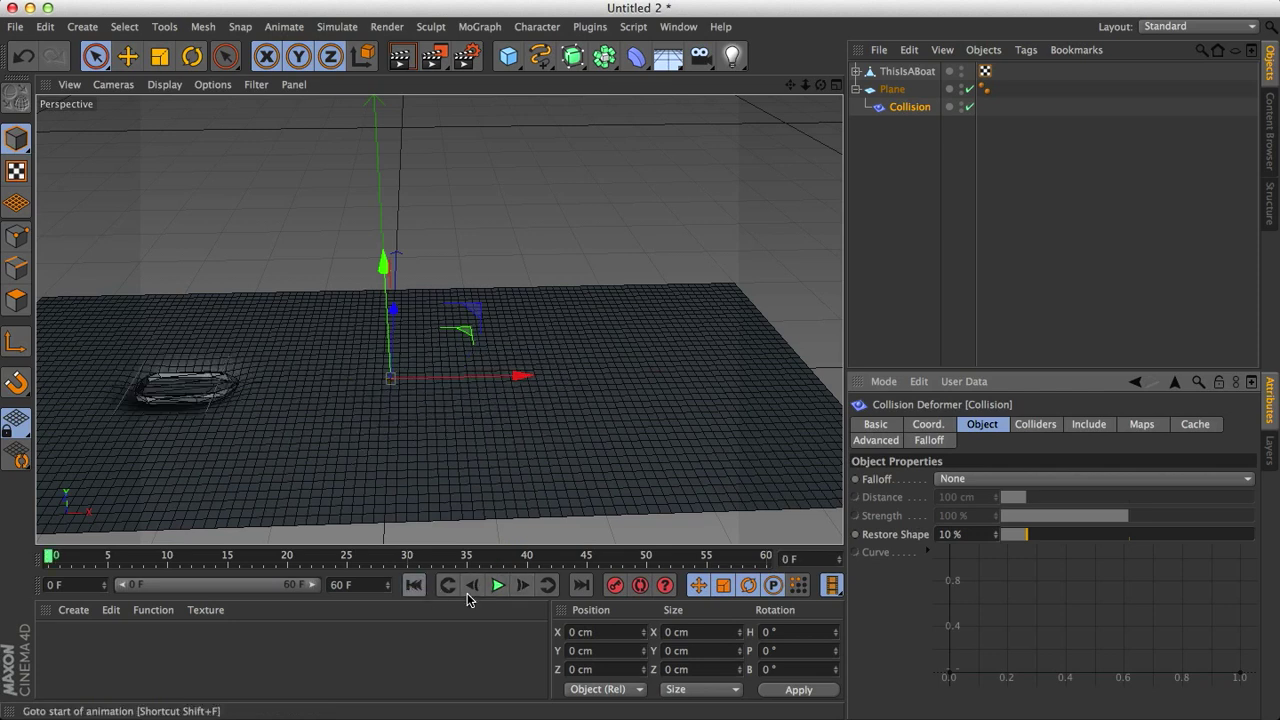
click(492, 587)
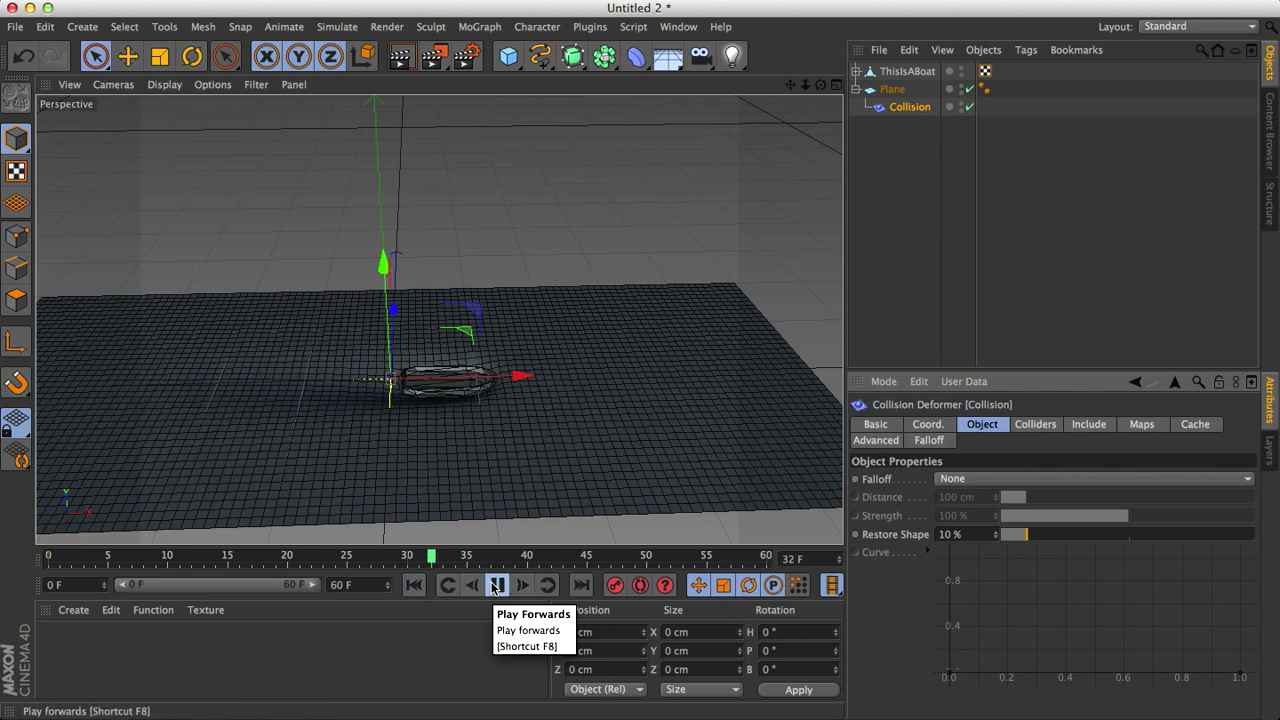
click(414, 585)
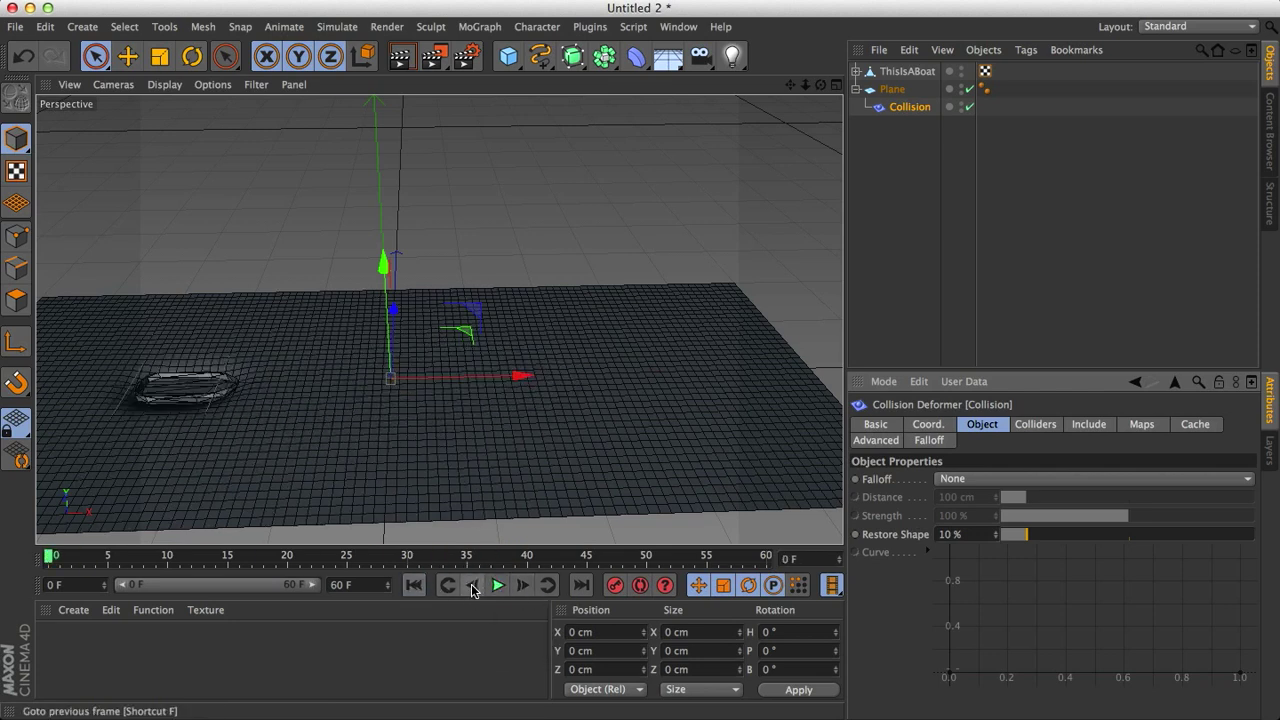
click(496, 587)
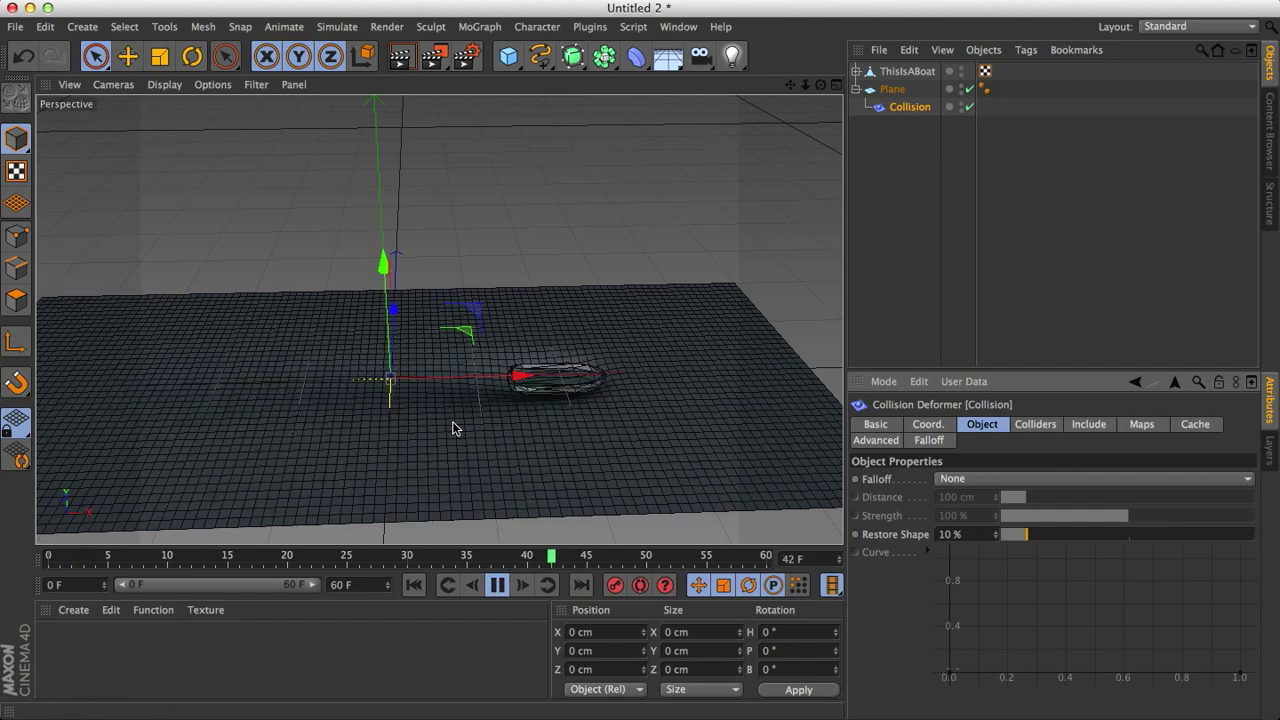
- Stop playback and leave the Collision deformer's Falloff at None
click(496, 587)
alt+drag(443, 531, 330, 340)
alt+drag(474, 368, 457, 337)
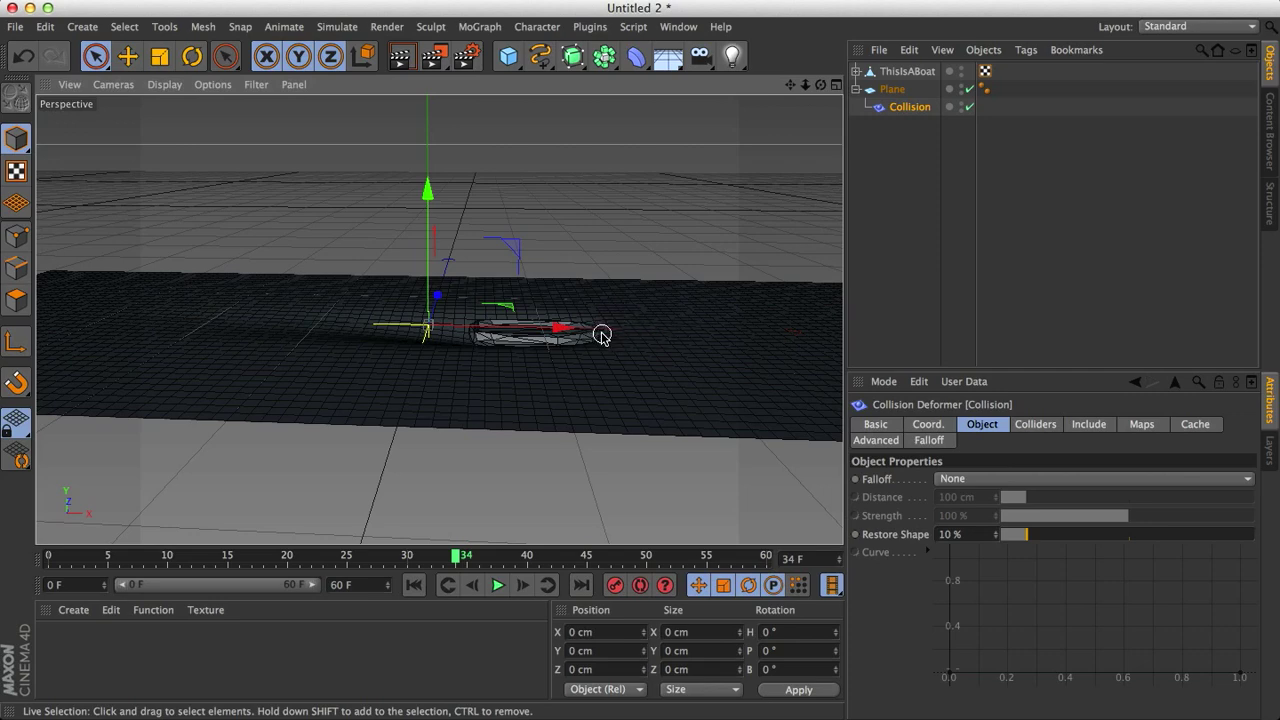
alt+drag(580, 355, 497, 448)
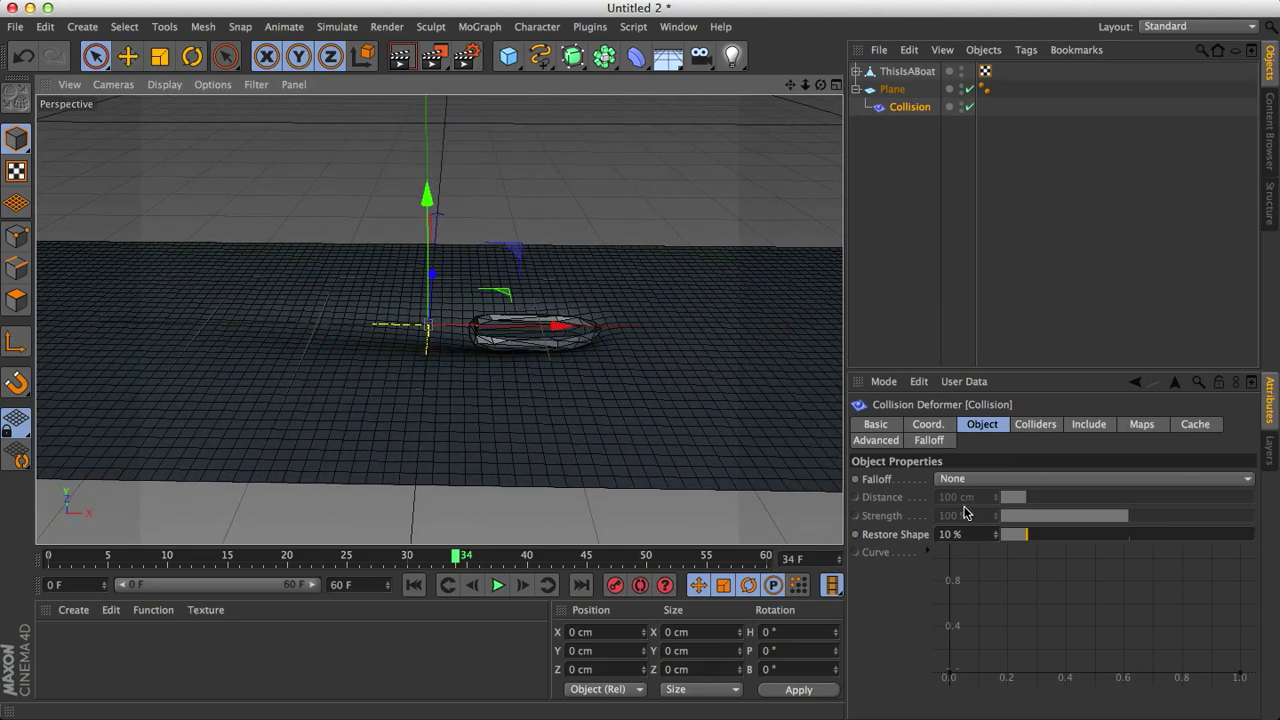
click(963, 480)
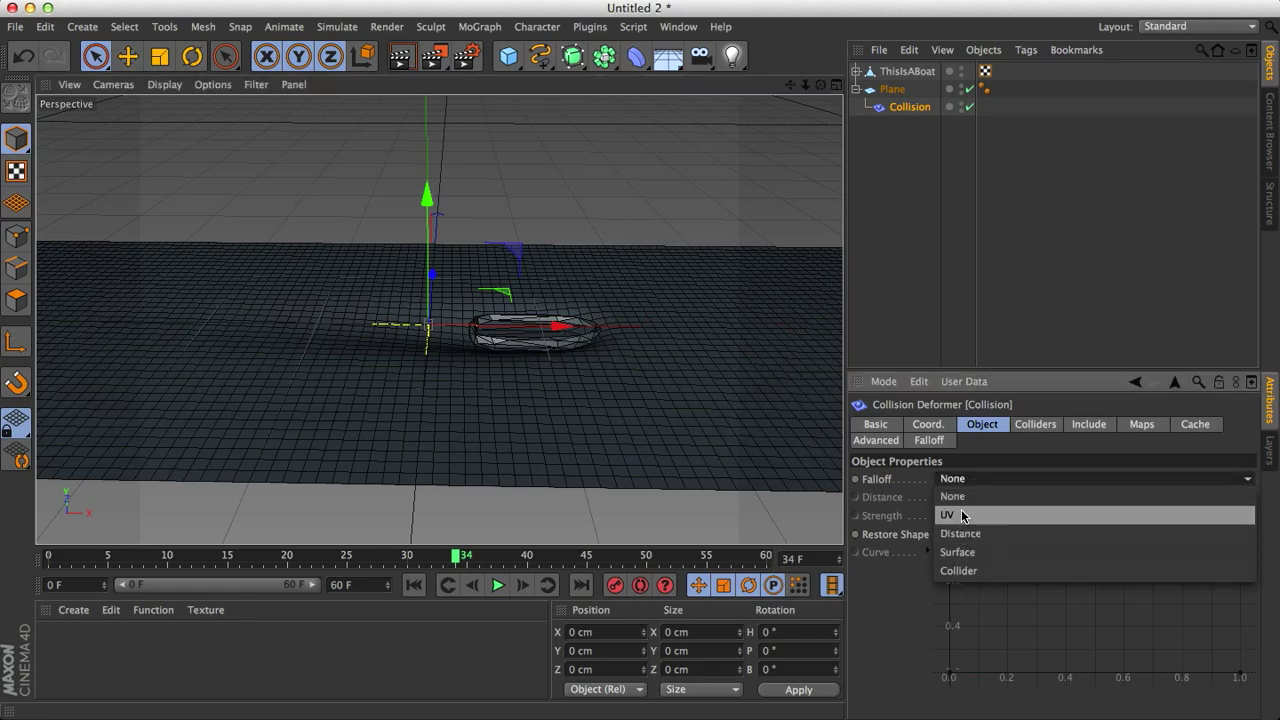
click(946, 486)
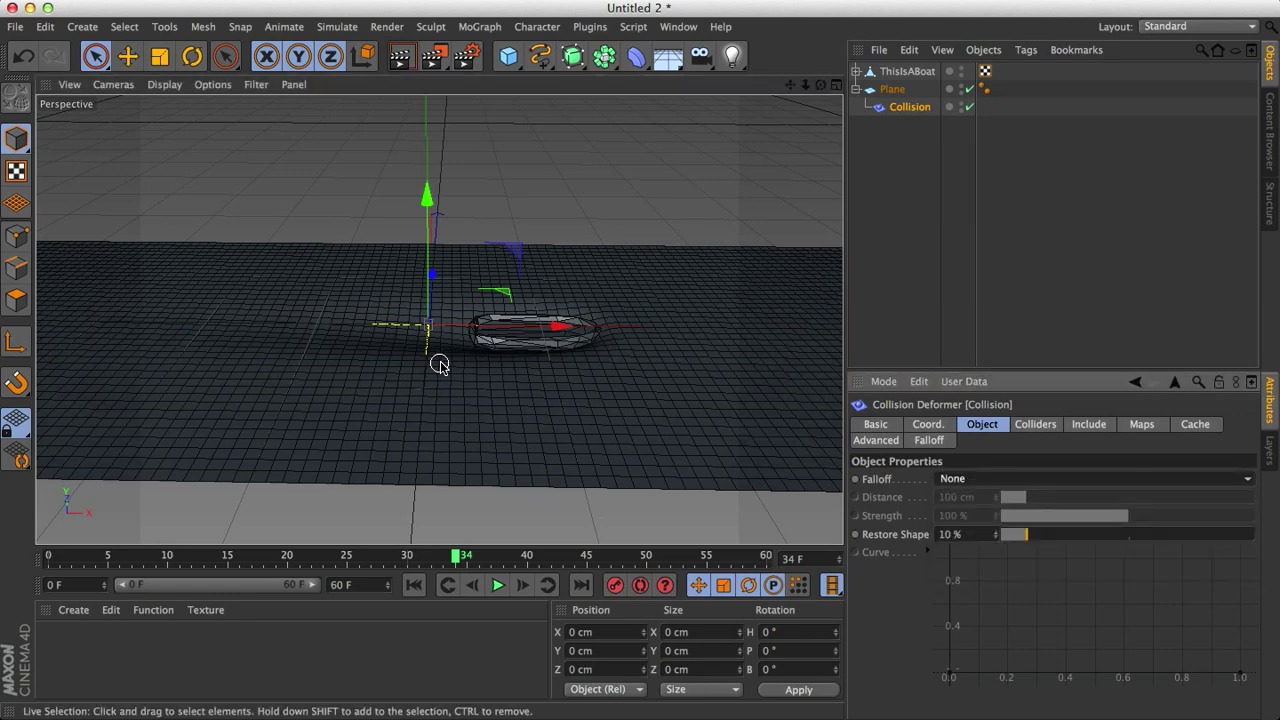
- Try a Distance falloff on the Collision deformer and play the animation to compare
alt+drag(440, 363, 418, 355)
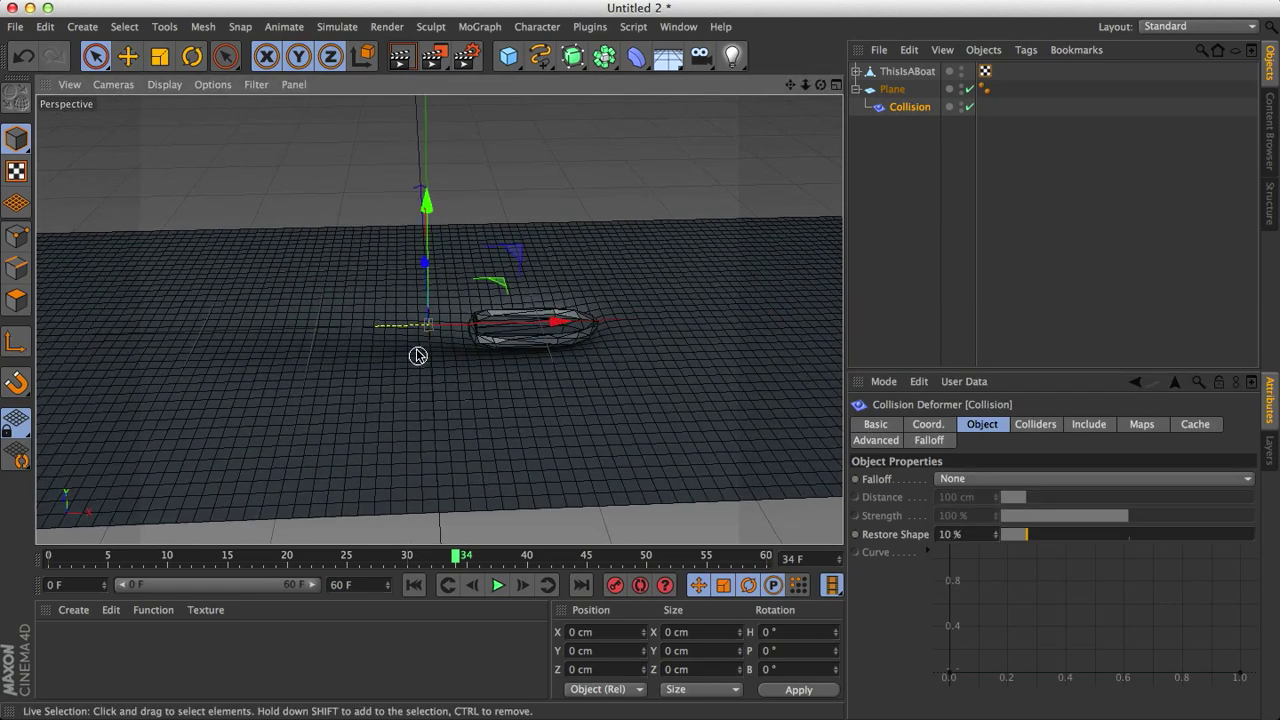
click(1038, 478)
click(1026, 530)
alt+drag(630, 394, 586, 366)
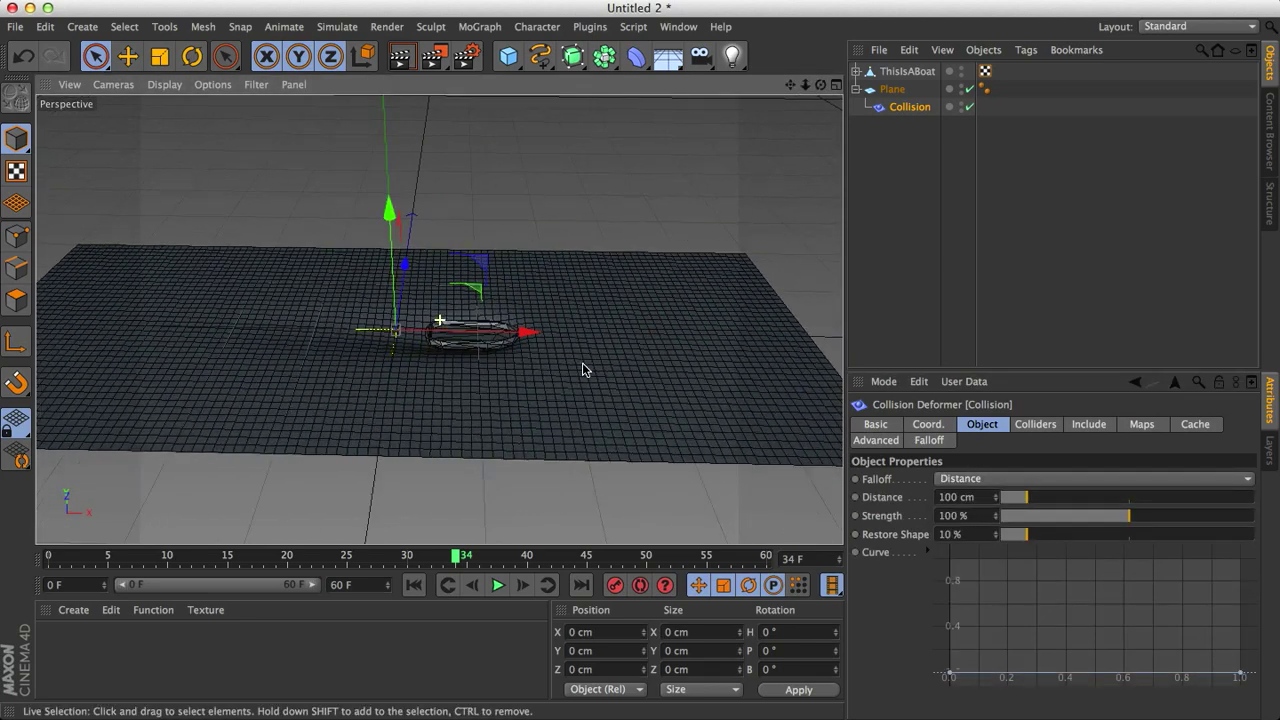
click(497, 586)
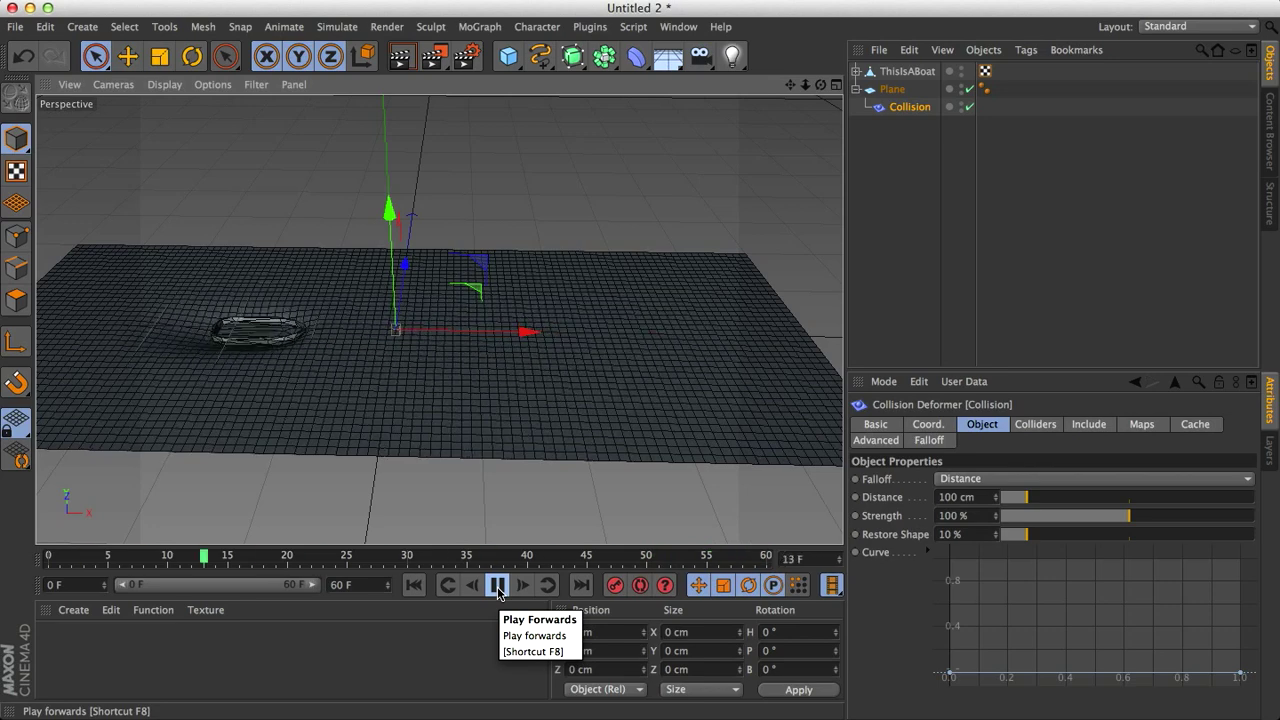
click(497, 586)
- Return the falloff to None and play the collision from a closer view of the boat
alt+drag(500, 430, 491, 377)
click(1030, 480)
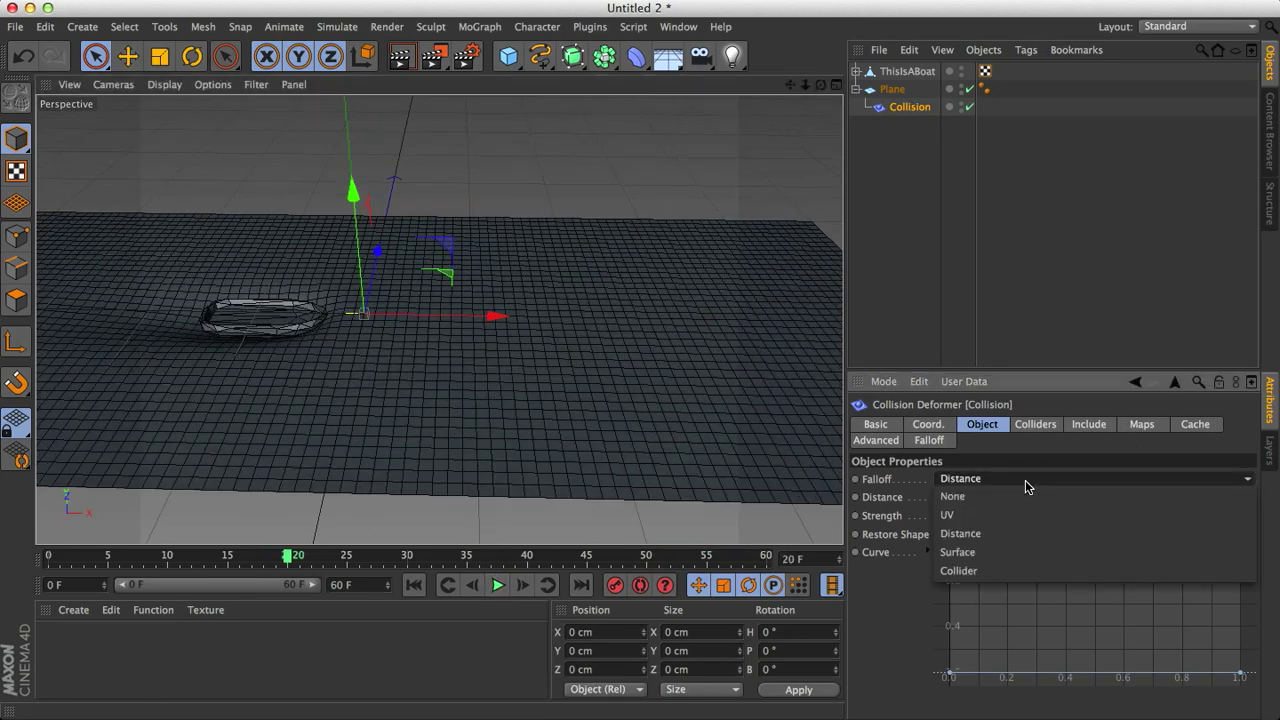
click(975, 497)
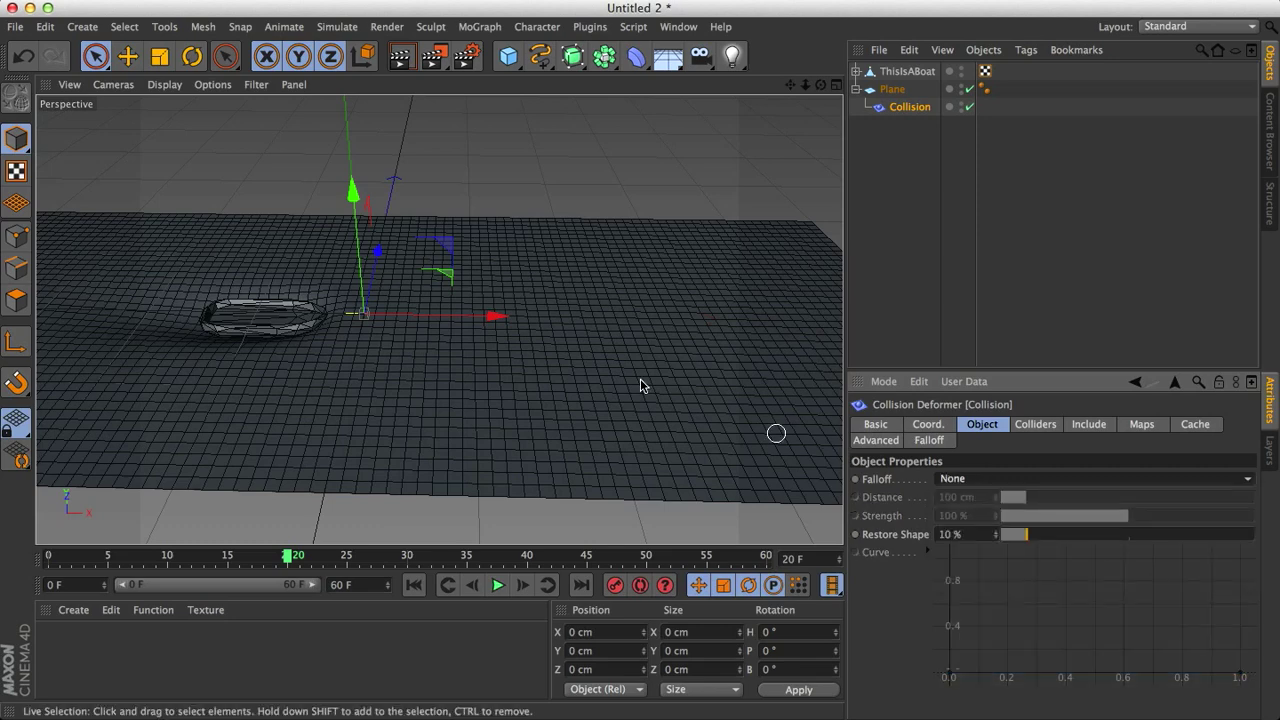
alt+drag(612, 336, 528, 531)
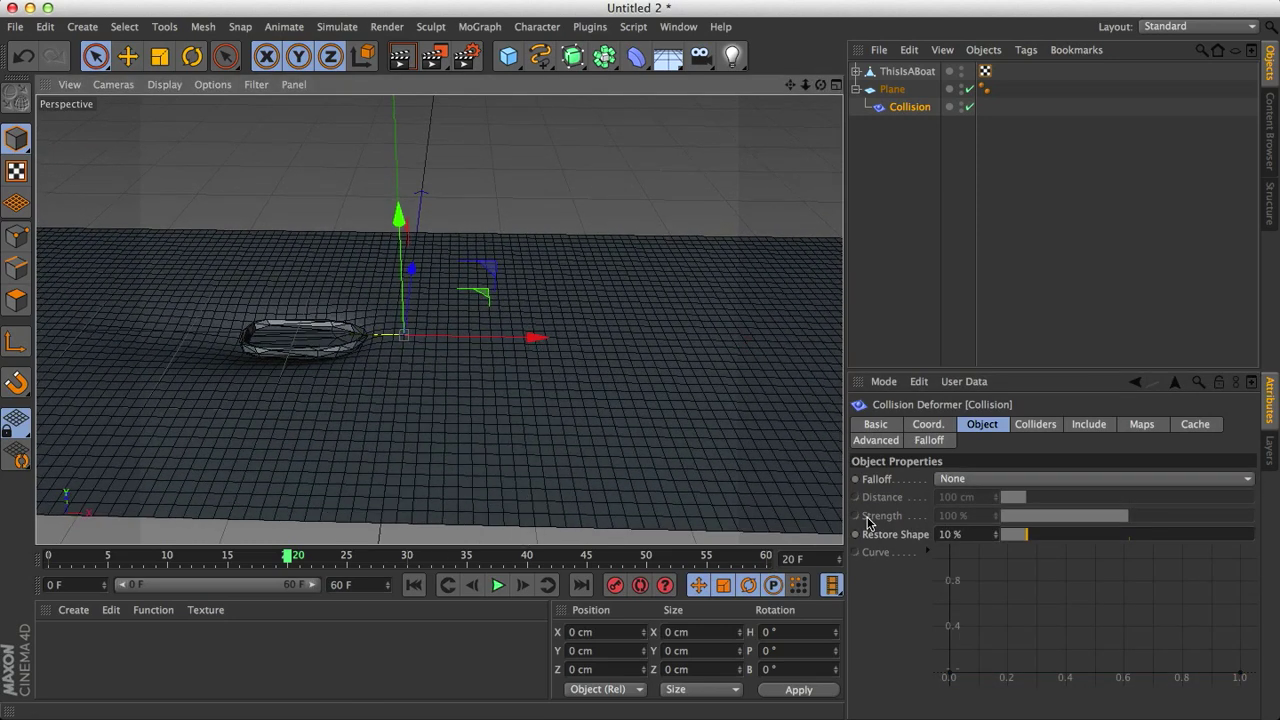
alt+drag(634, 523, 258, 340)
alt+drag(410, 390, 420, 430)
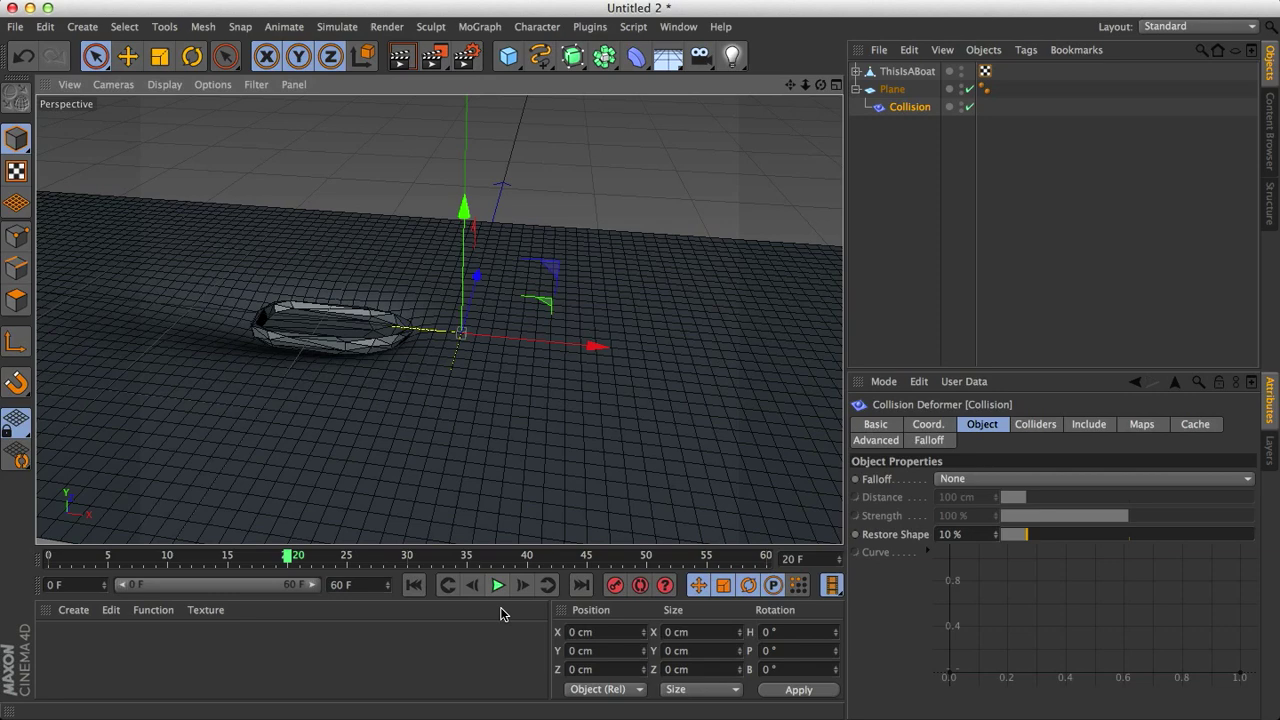
click(498, 586)
- Orbit around the plane at frame 29 to inspect the boat's dent and bulge
alt+drag(490, 500, 447, 409)
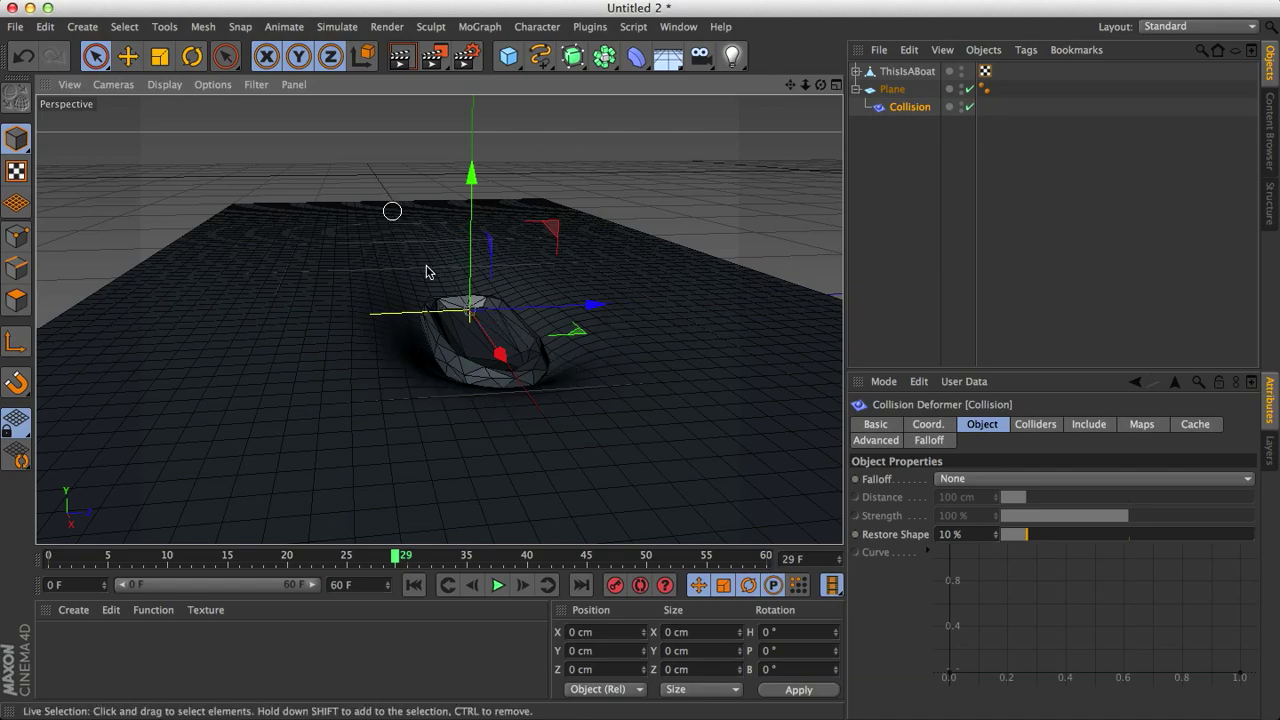
alt+drag(426, 266, 576, 170)
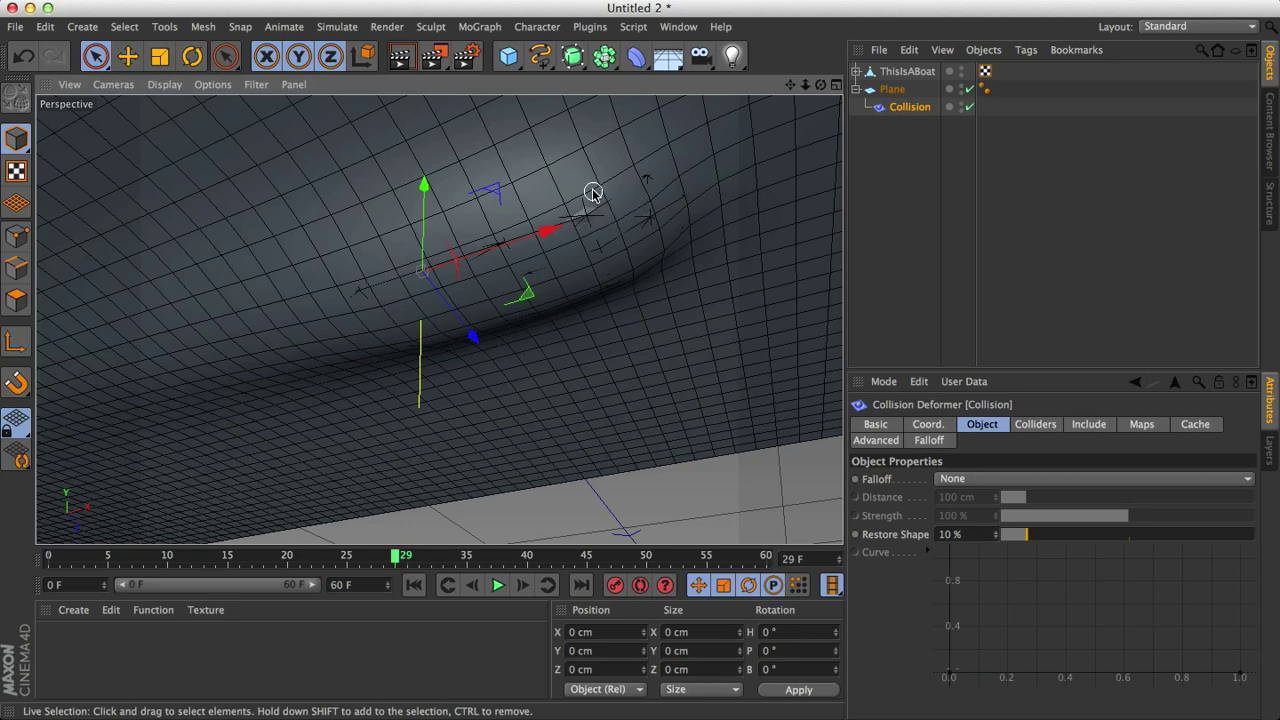
alt+drag(593, 192, 648, 255)
alt+drag(628, 201, 650, 440)
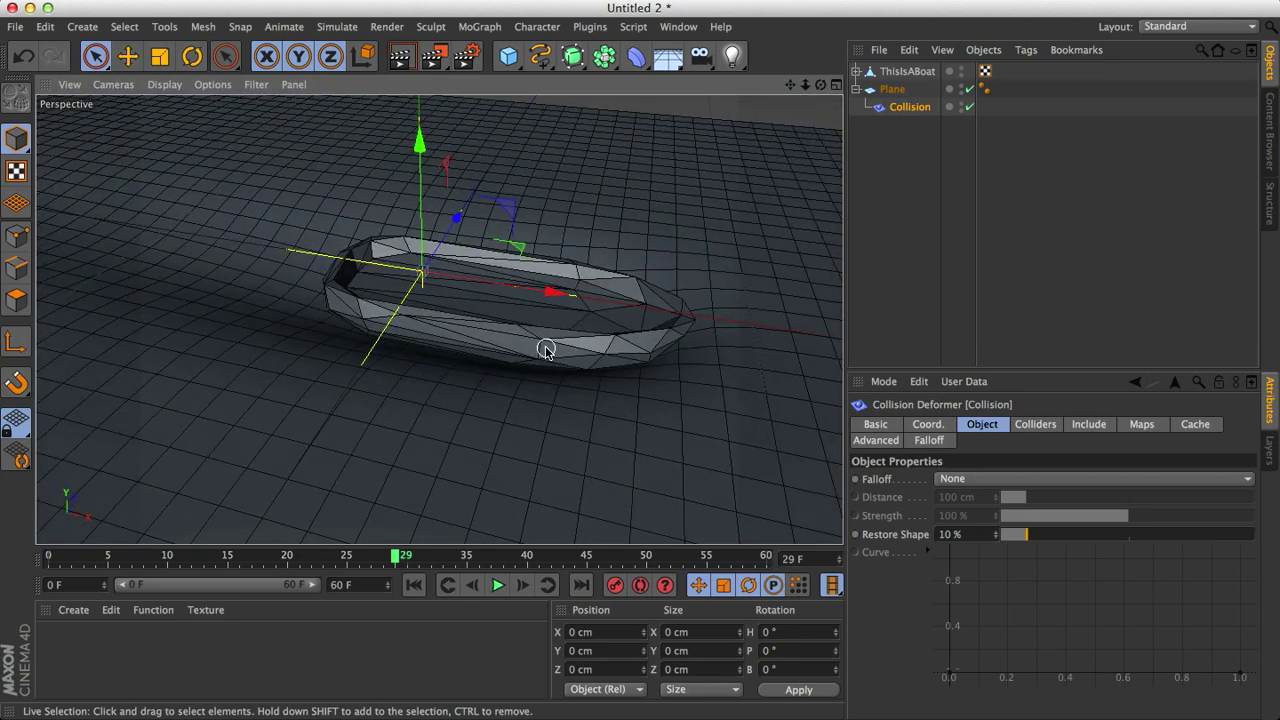
- Drop the Collision falloff Weight to 0 % and play the animation to compare
click(928, 441)
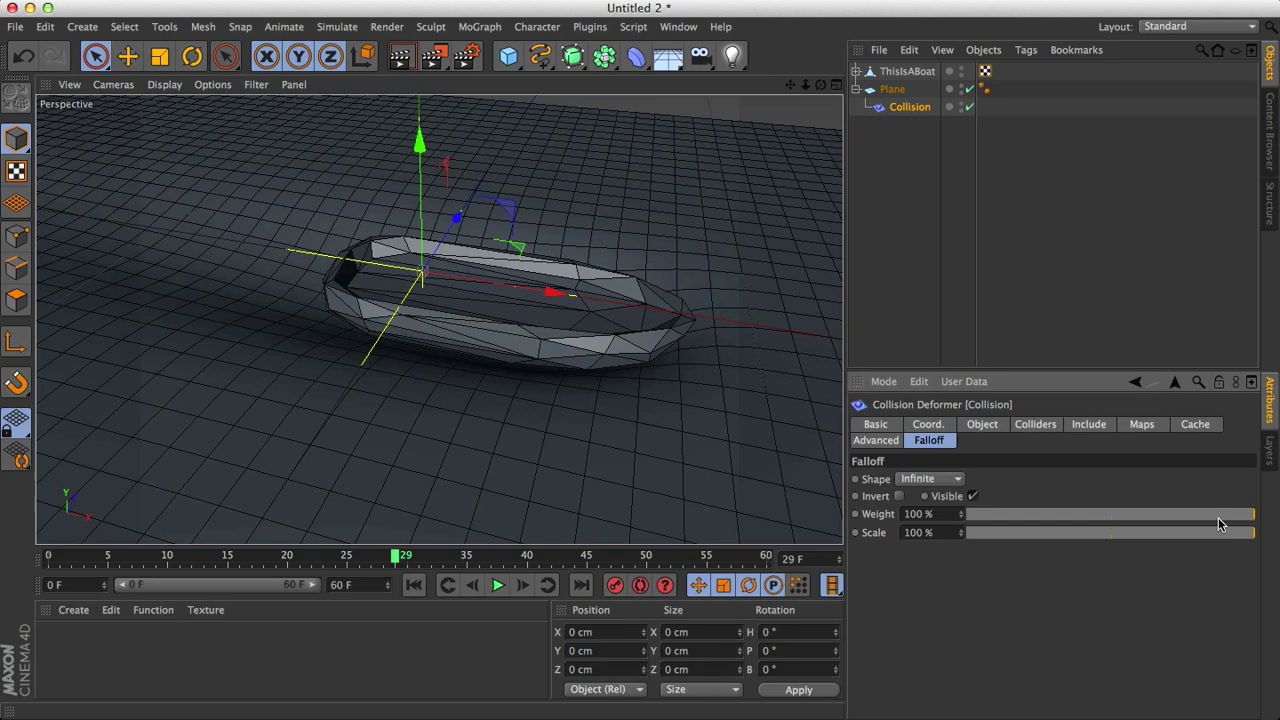
drag(1219, 522, 951, 530)
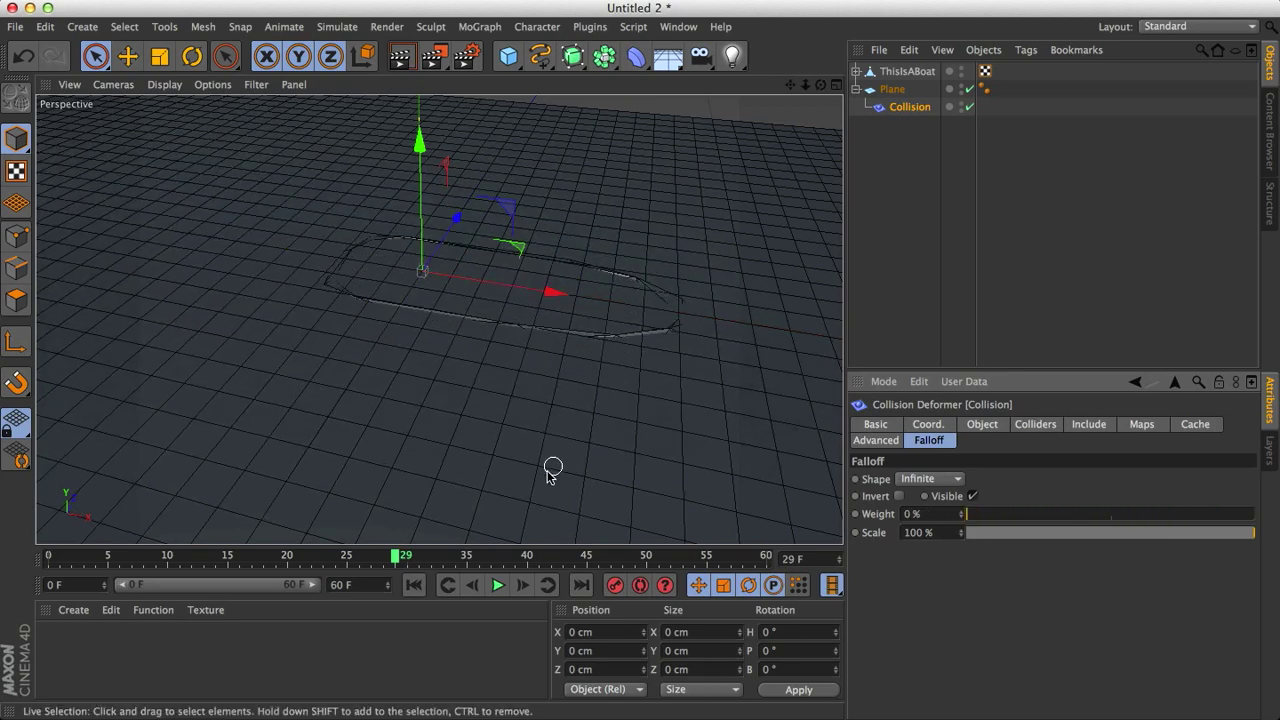
alt+drag(549, 472, 531, 537)
click(497, 585)
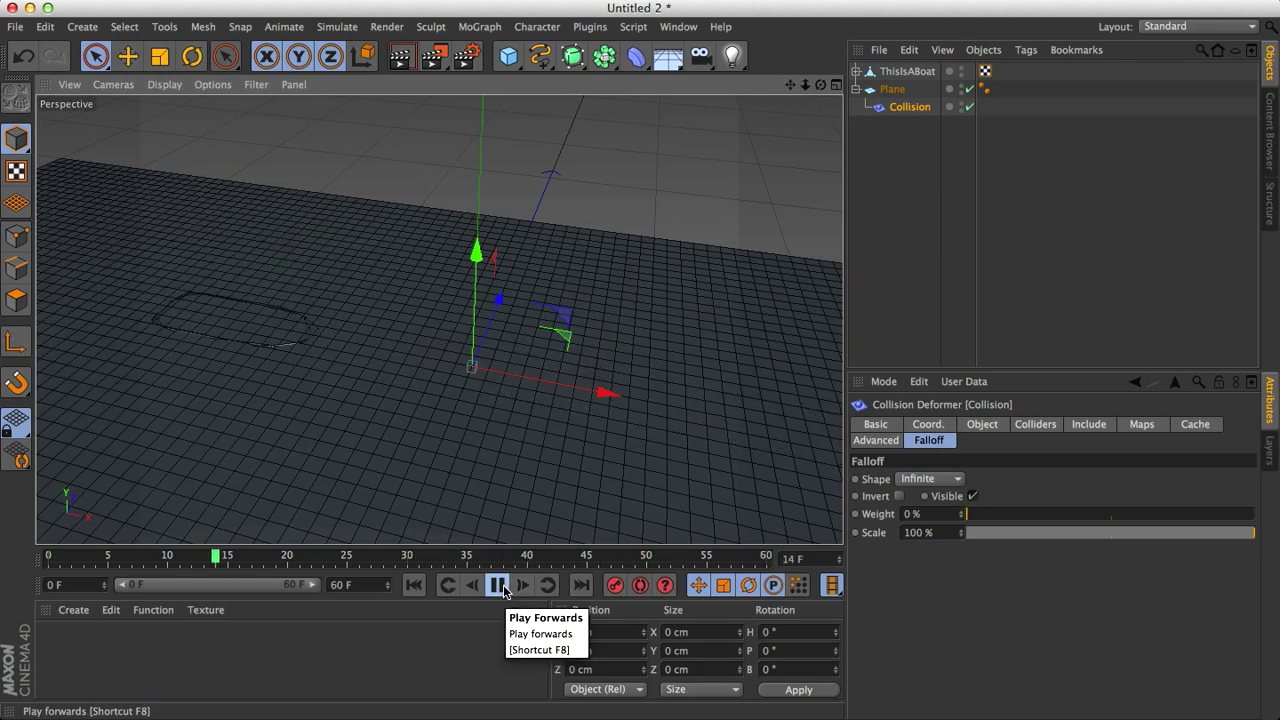
click(498, 586)
- Raise the falloff Weight back up, trying about 90 % and then 85 %
click(1240, 516)
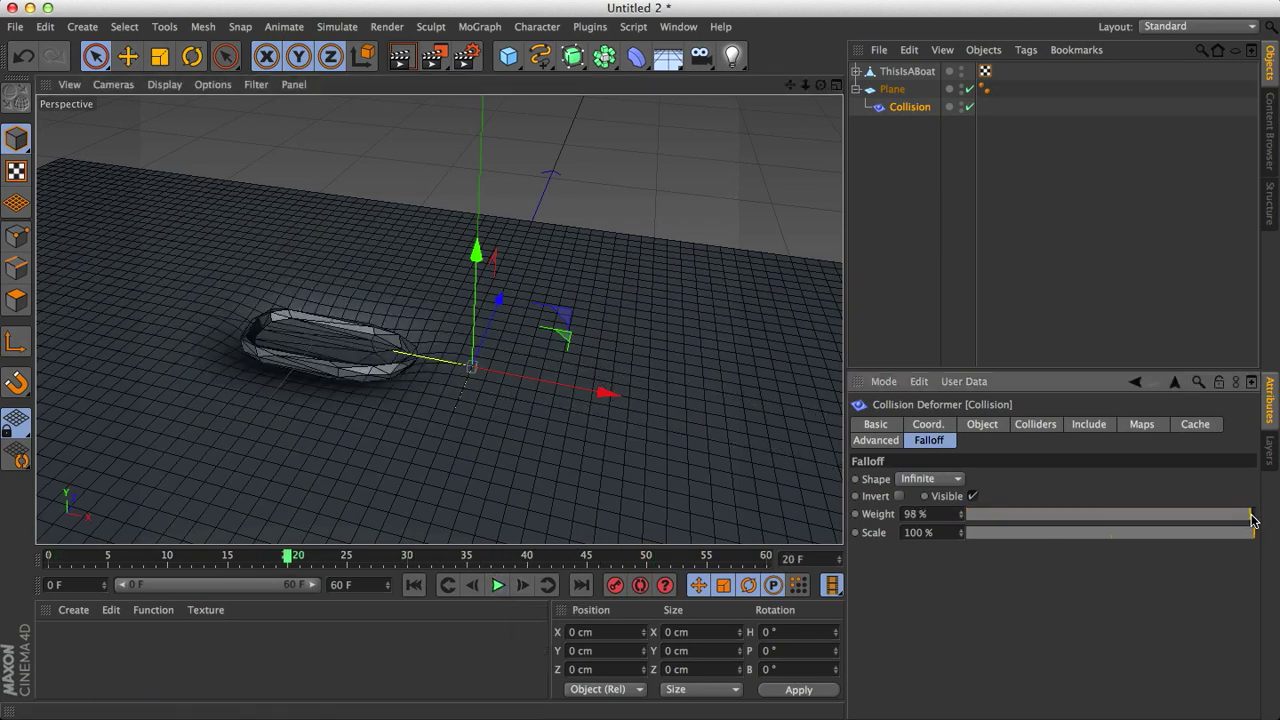
drag(1236, 519, 1228, 516)
alt+drag(400, 428, 486, 334)
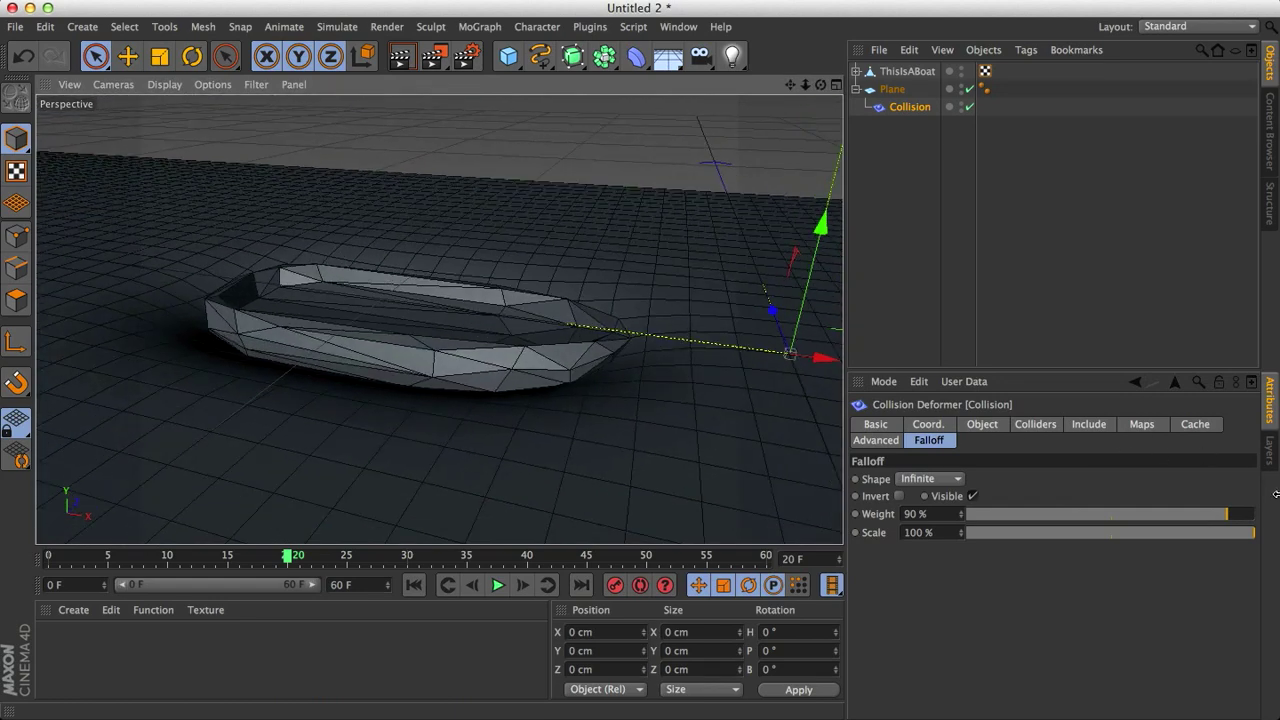
click(1246, 516)
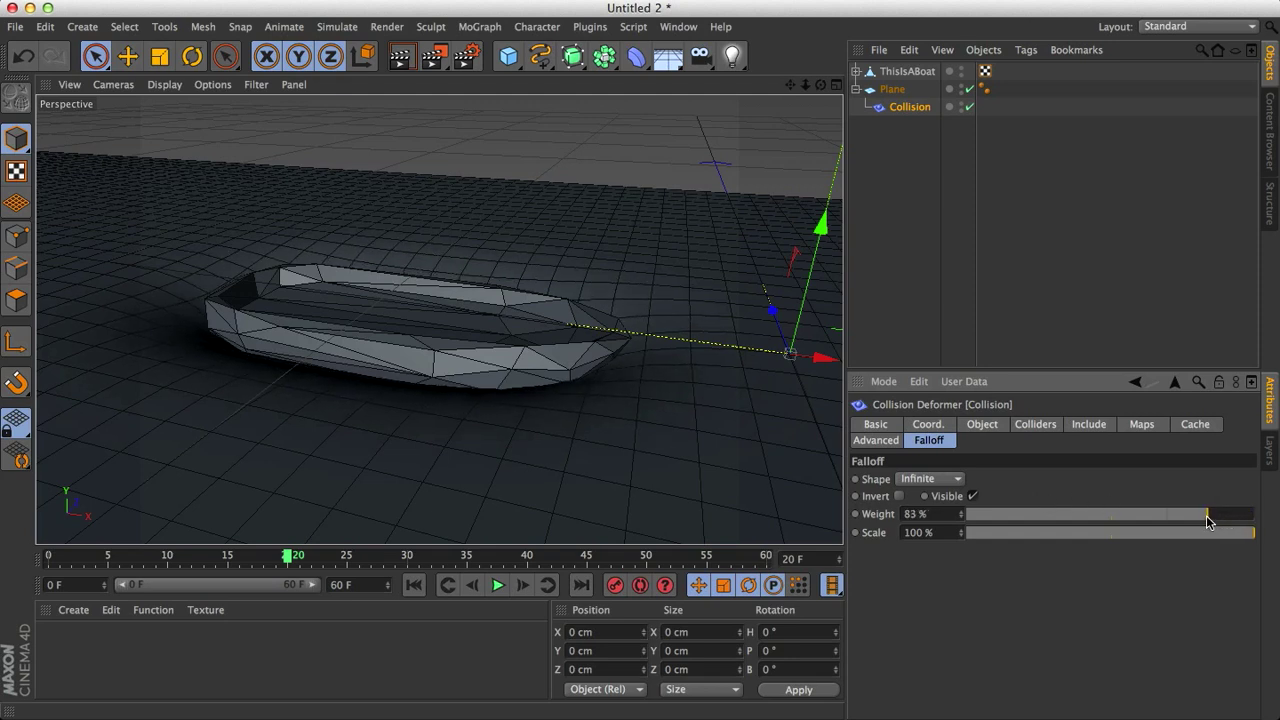
drag(1210, 520, 1215, 520)
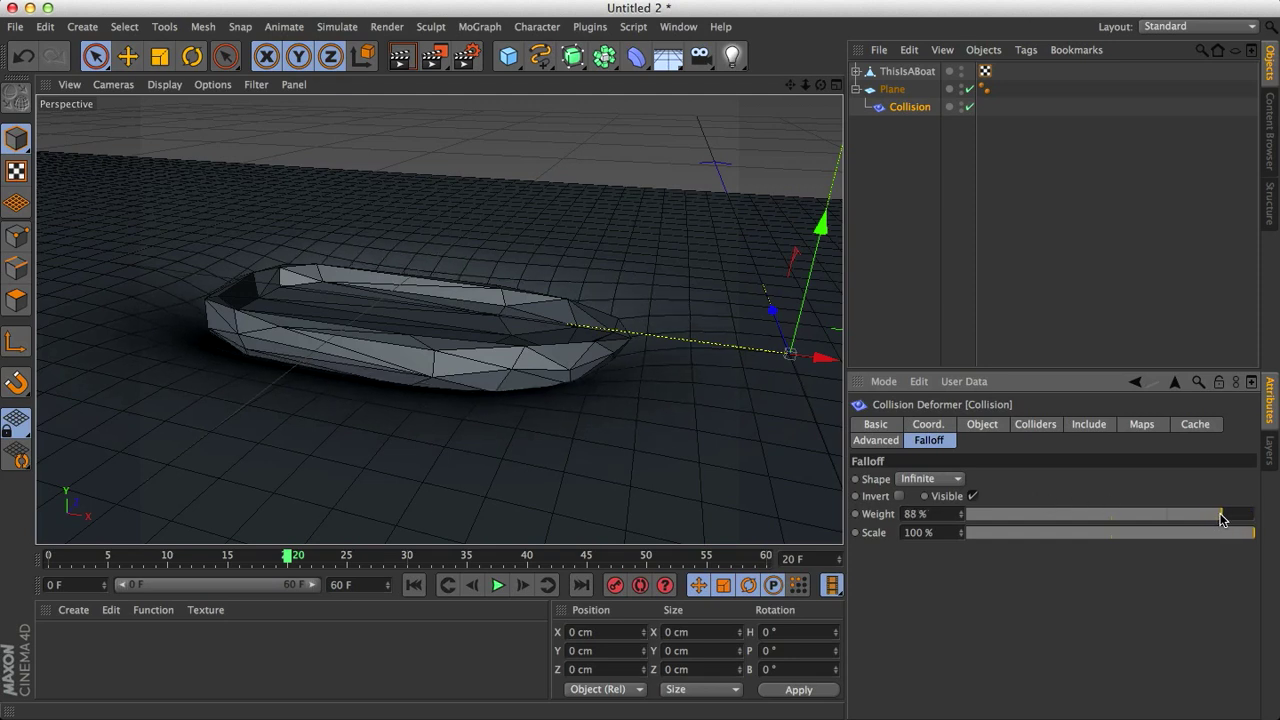
- Set the falloff Weight to 93 % and replay the animation from the start
alt+drag(683, 400, 643, 214)
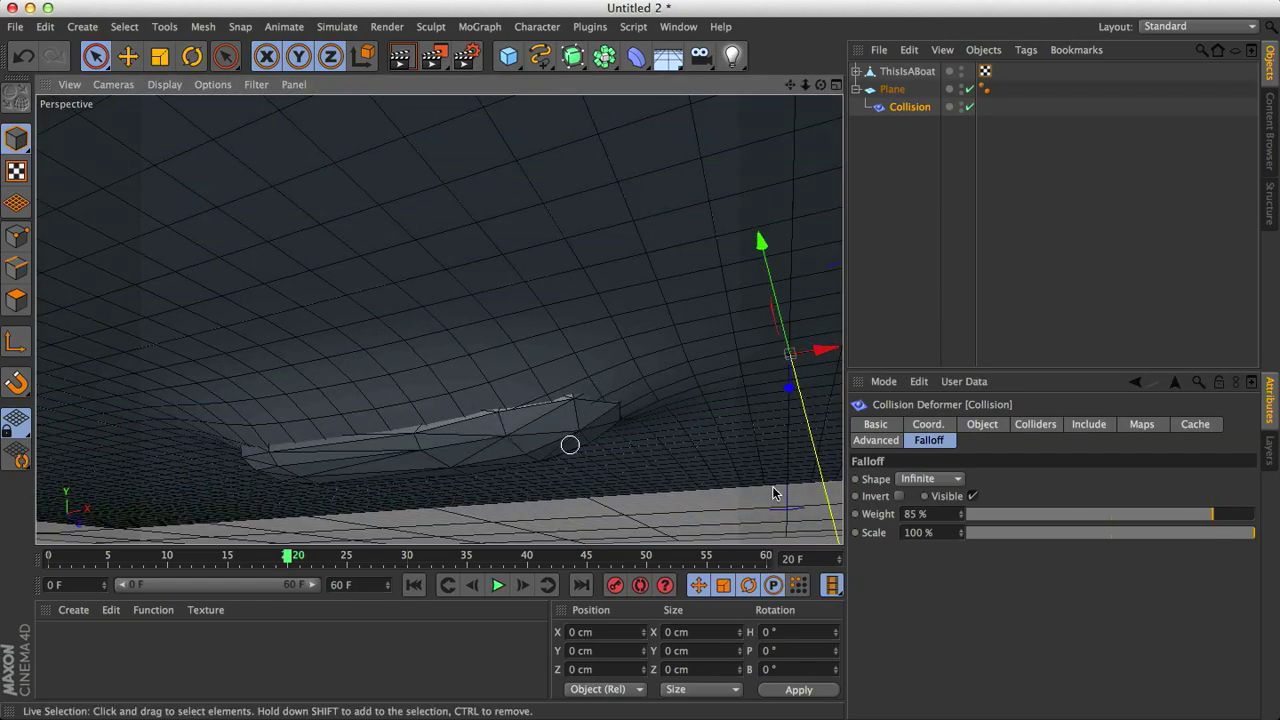
drag(1238, 521, 1236, 519)
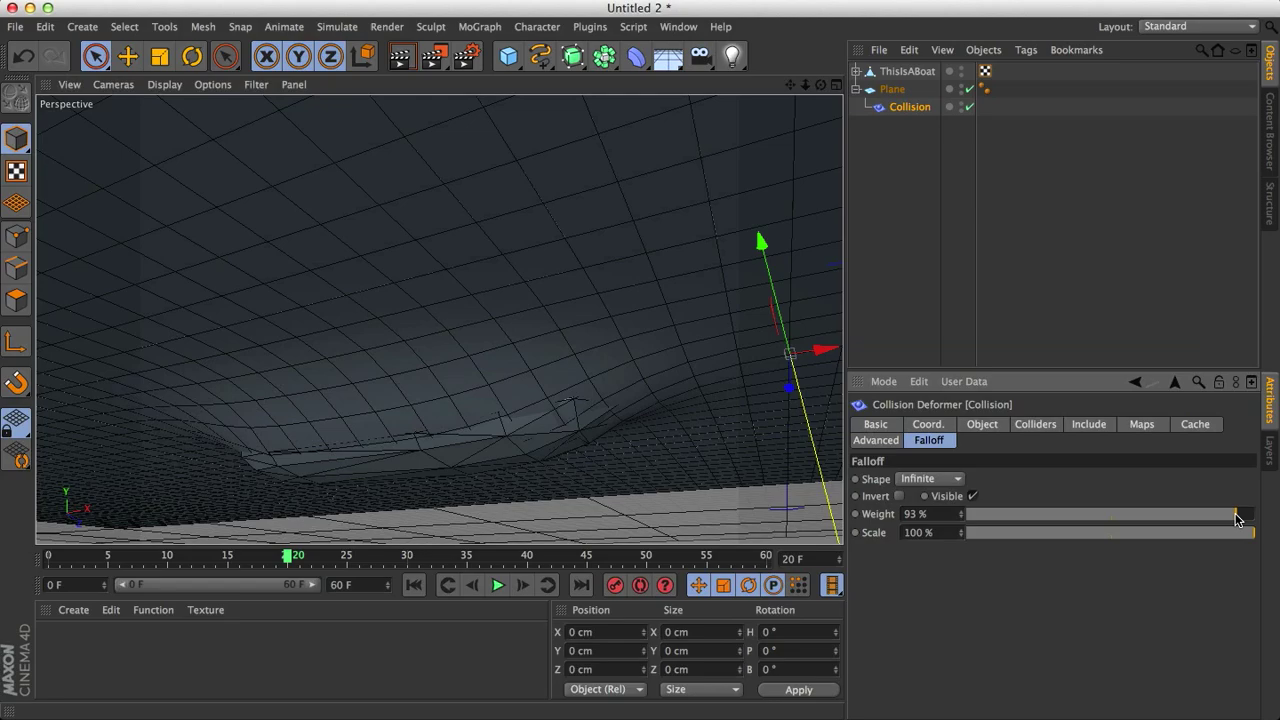
alt+drag(660, 440, 462, 305)
click(472, 585)
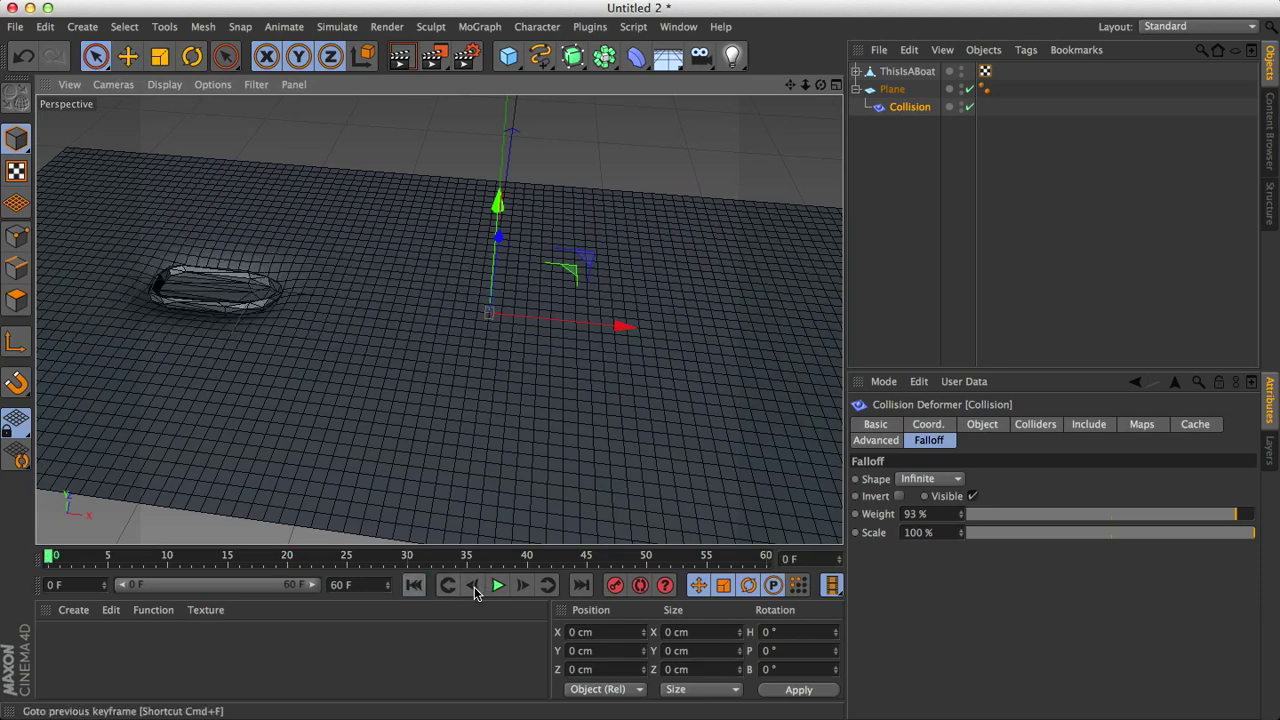
click(498, 586)
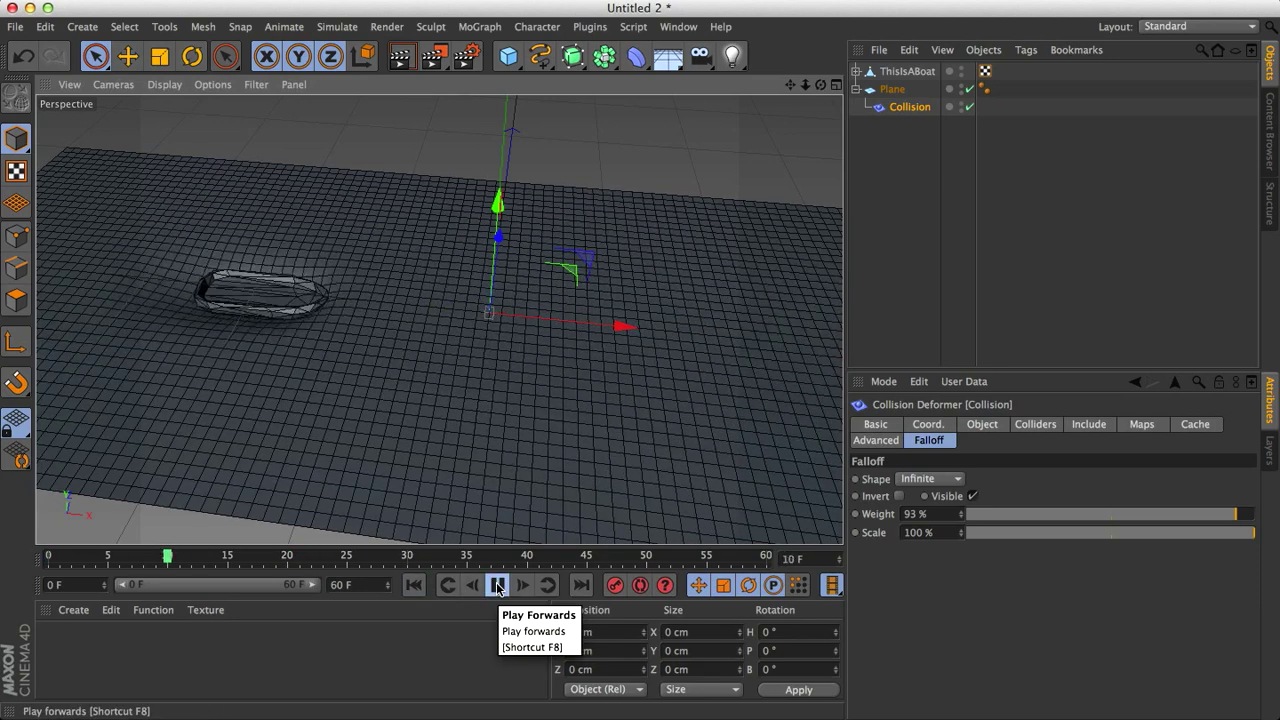
- Pause playback at frame 26 and add an Ambient Occlusion effect to the render settings
click(498, 586)
alt+drag(480, 397, 371, 327)
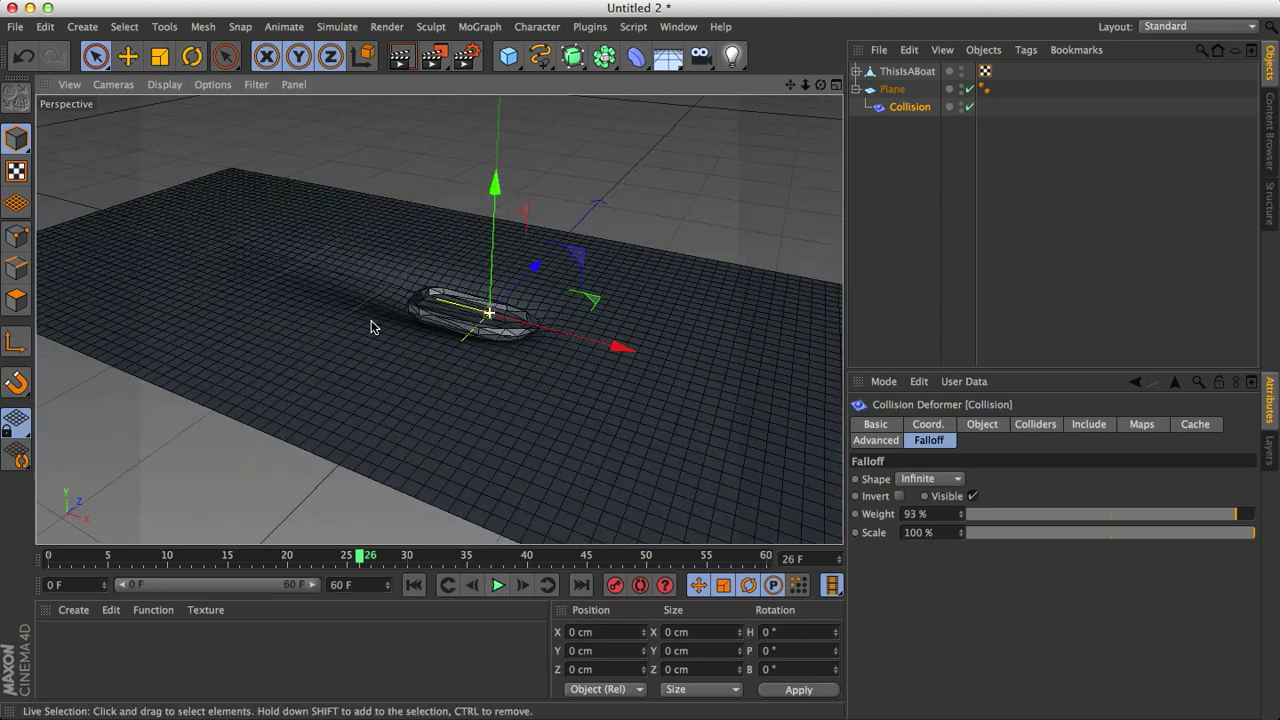
click(466, 57)
click(158, 328)
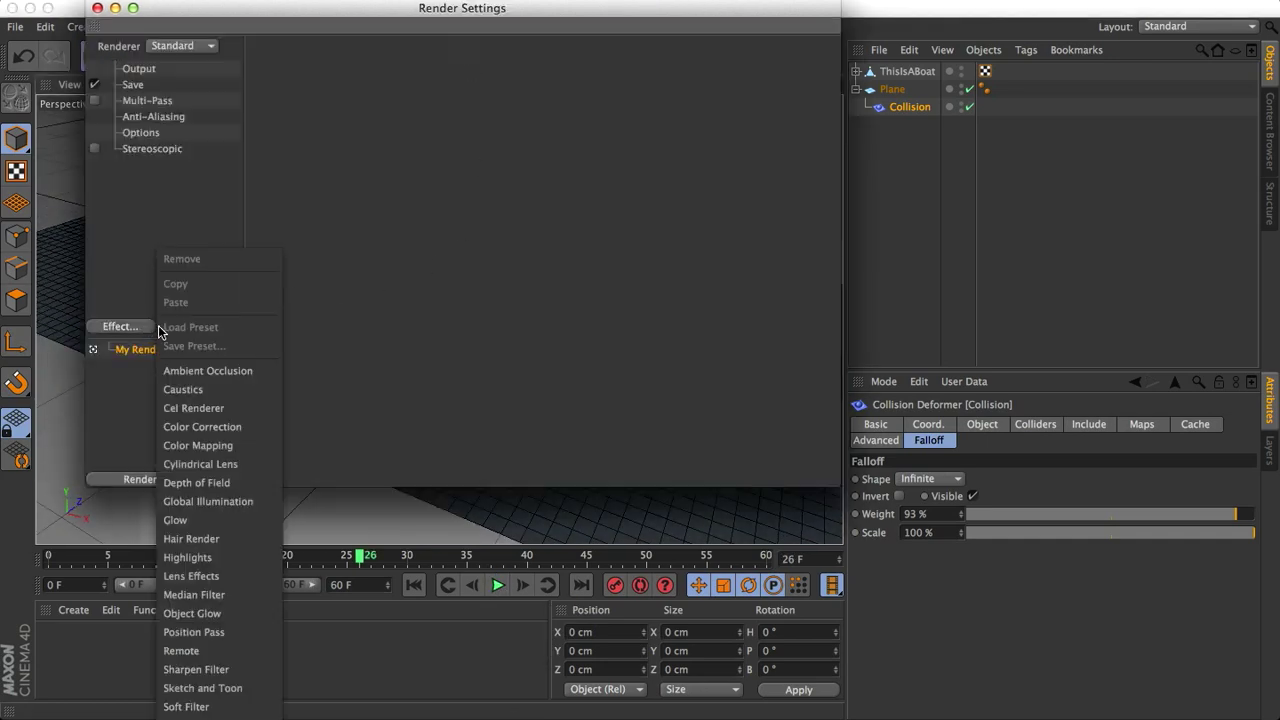
click(175, 290)
- Render a test preview of the boat with Ambient Occlusion, then orbit around it
click(97, 8)
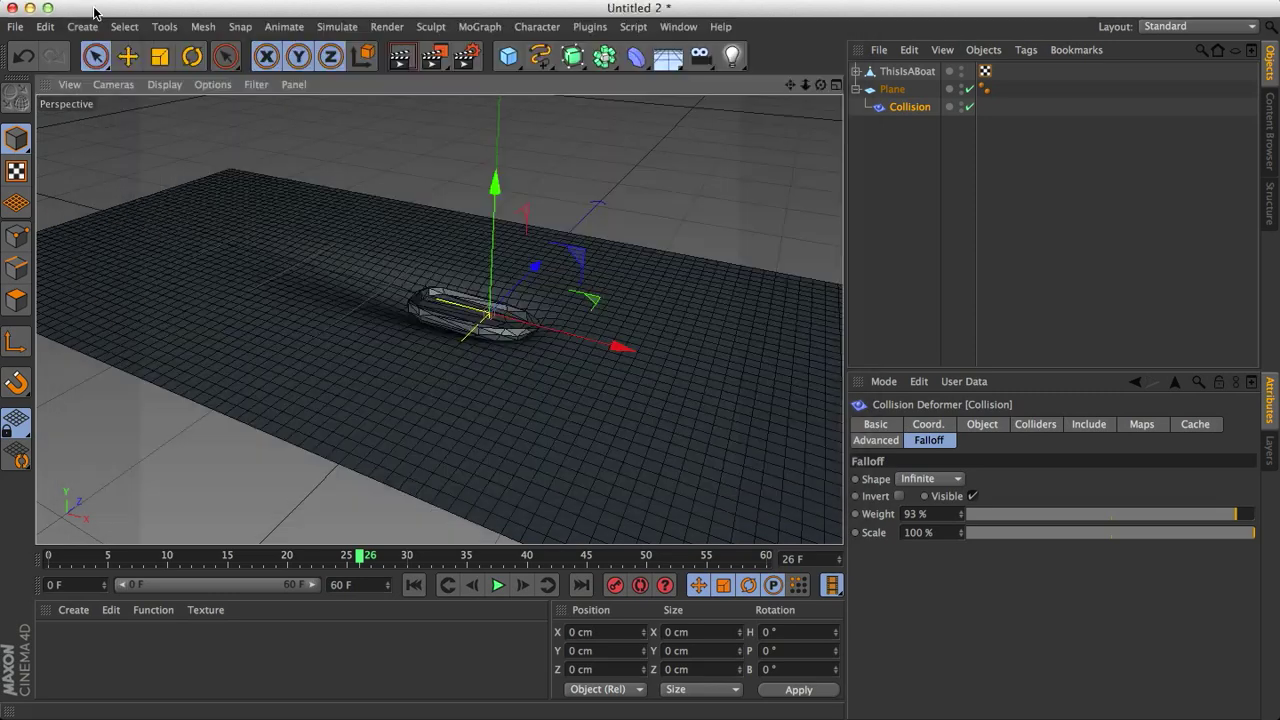
key(ctrl+r)
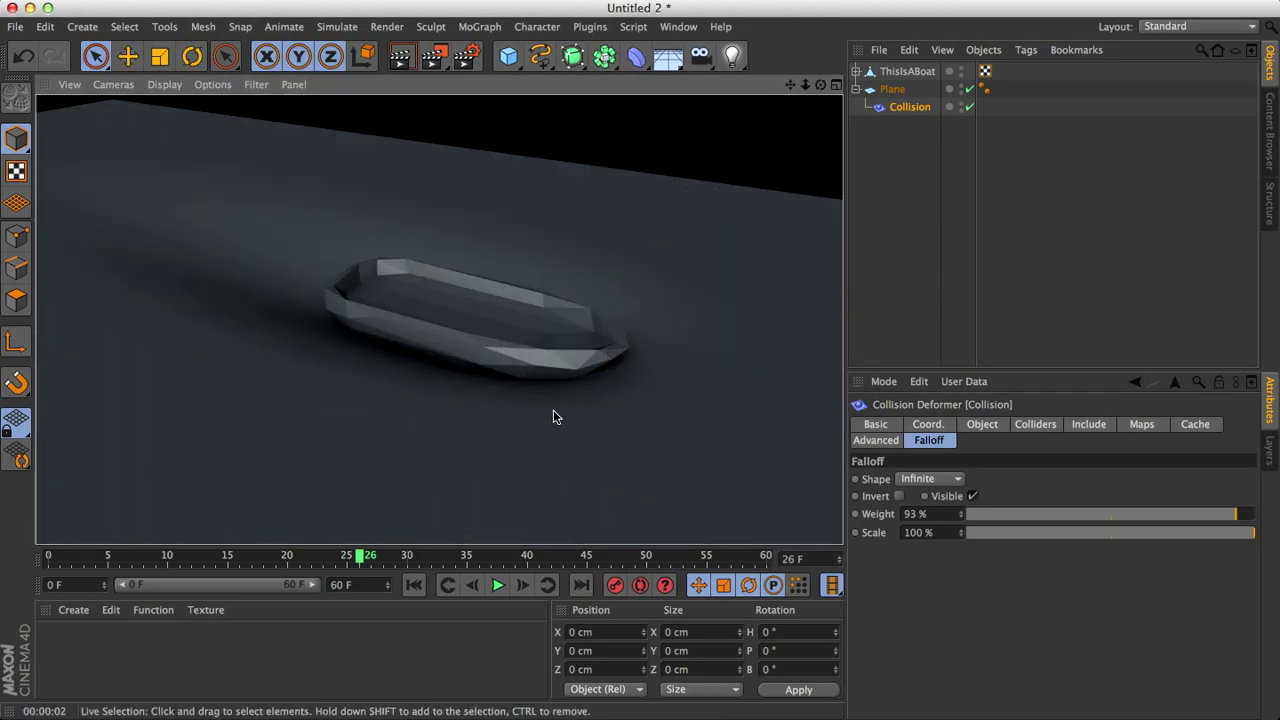
alt+drag(397, 362, 533, 429)
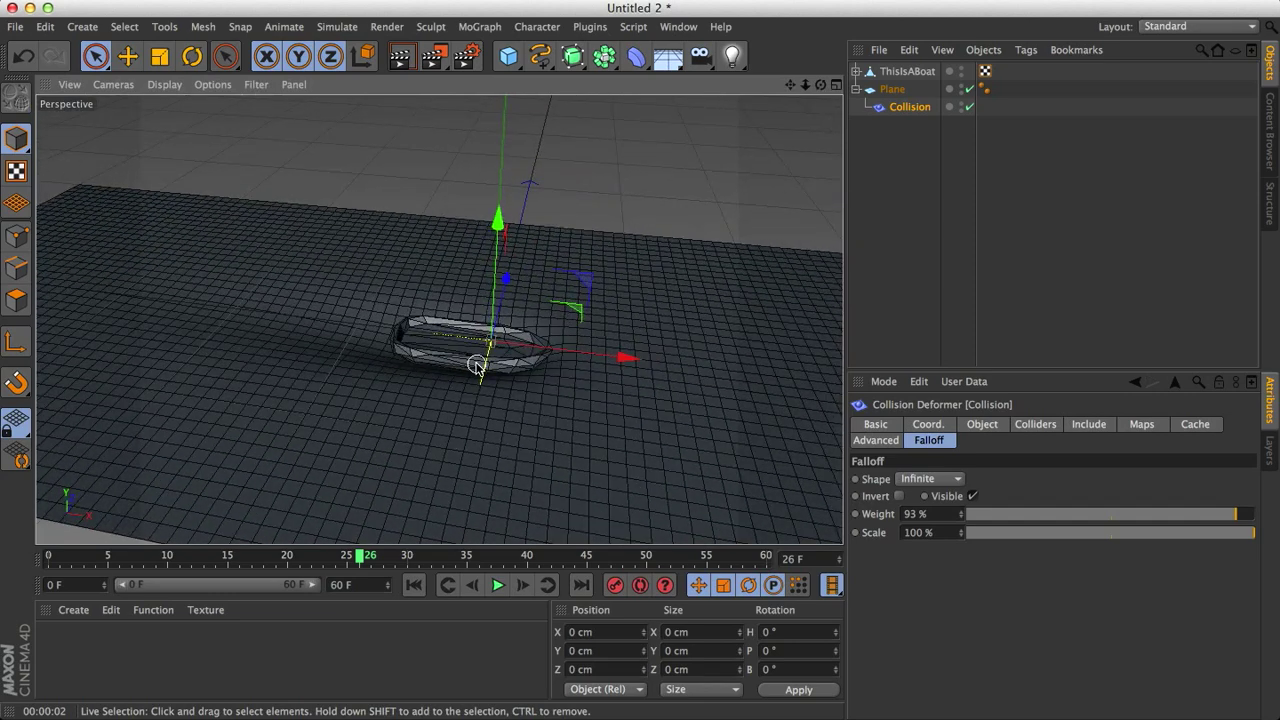
- Add a Displacer deformer under the Plane and give it a Noise shader
click(636, 56)
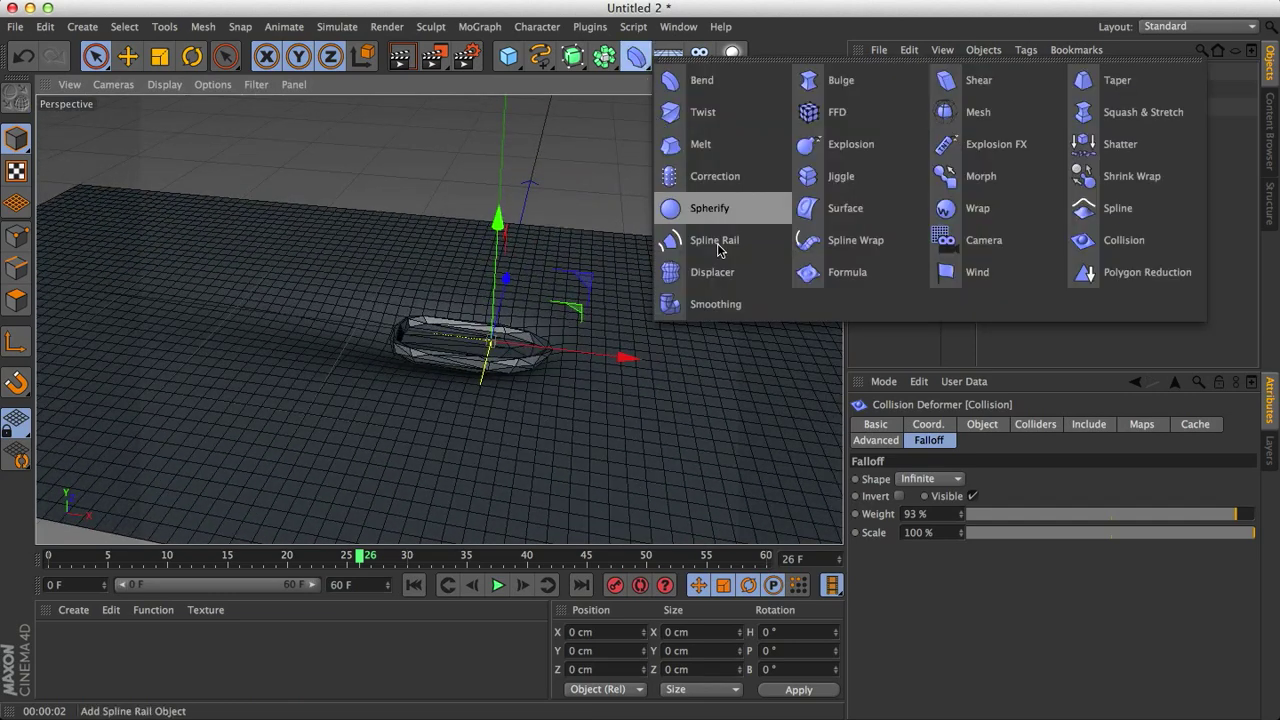
click(720, 274)
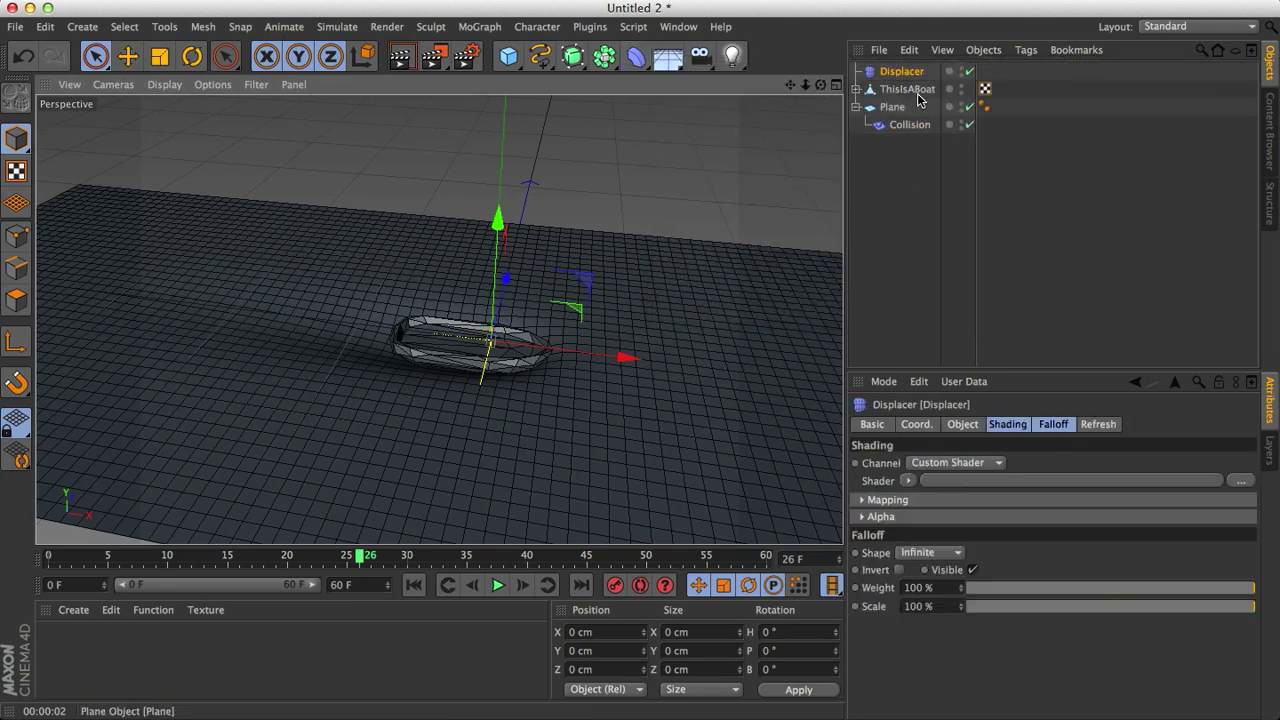
drag(895, 109, 896, 109)
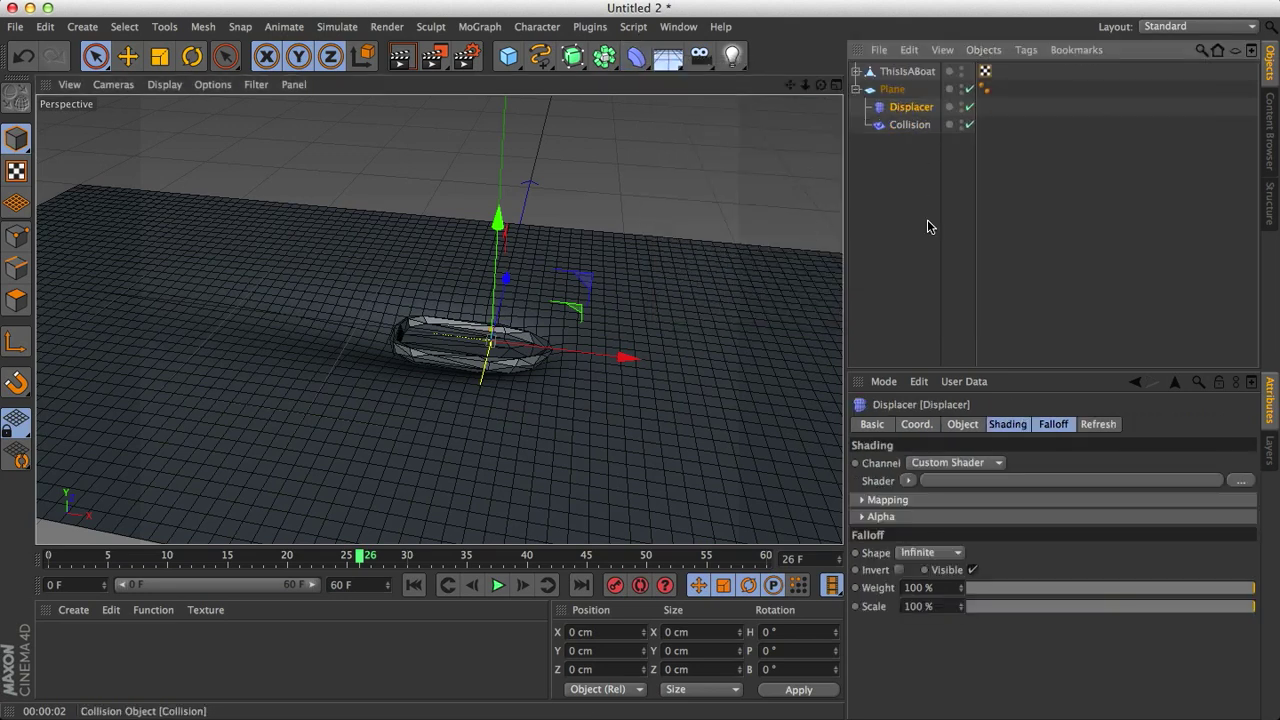
click(1008, 429)
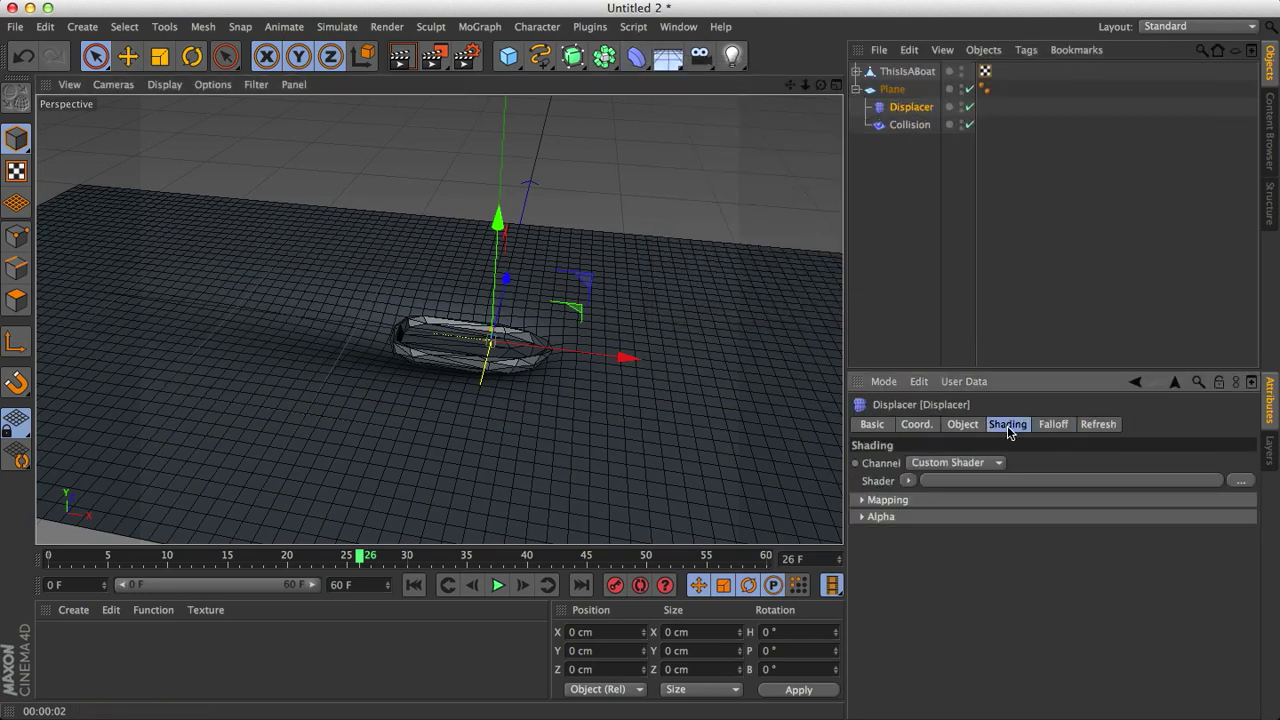
click(907, 481)
click(918, 263)
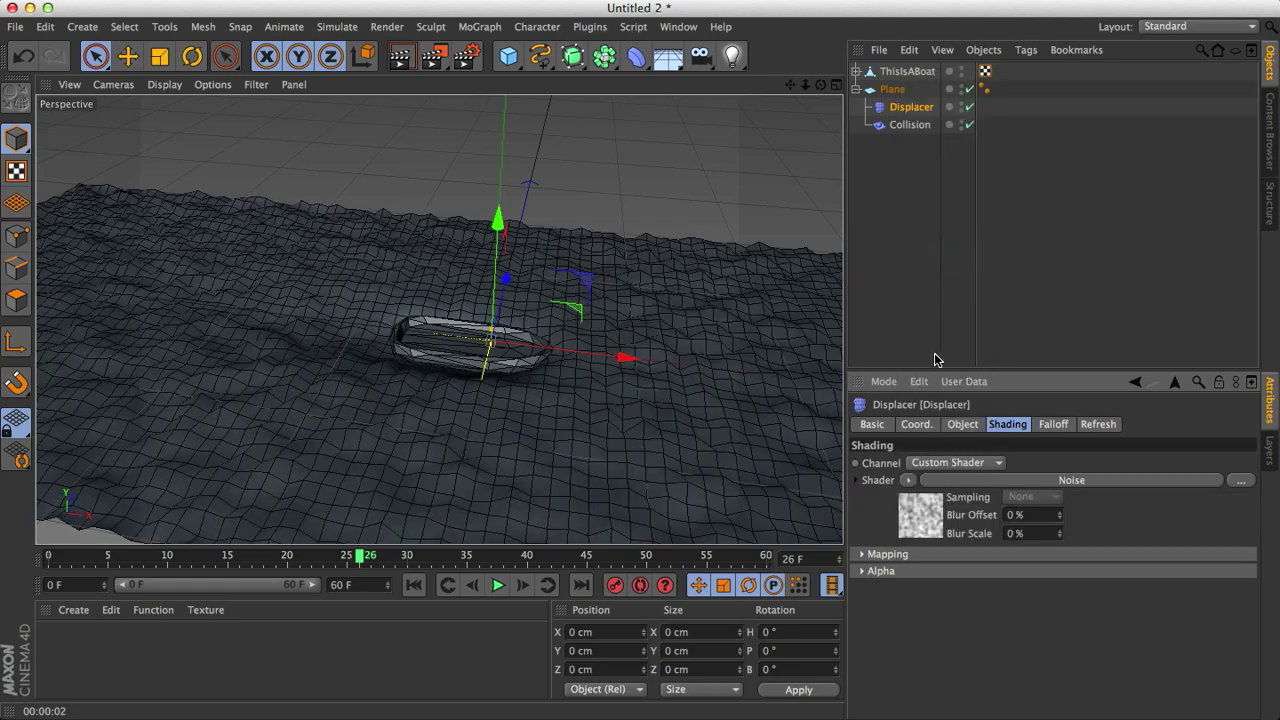
- Set the Displacer's Strength to 54% and view the rippled water from above
click(961, 425)
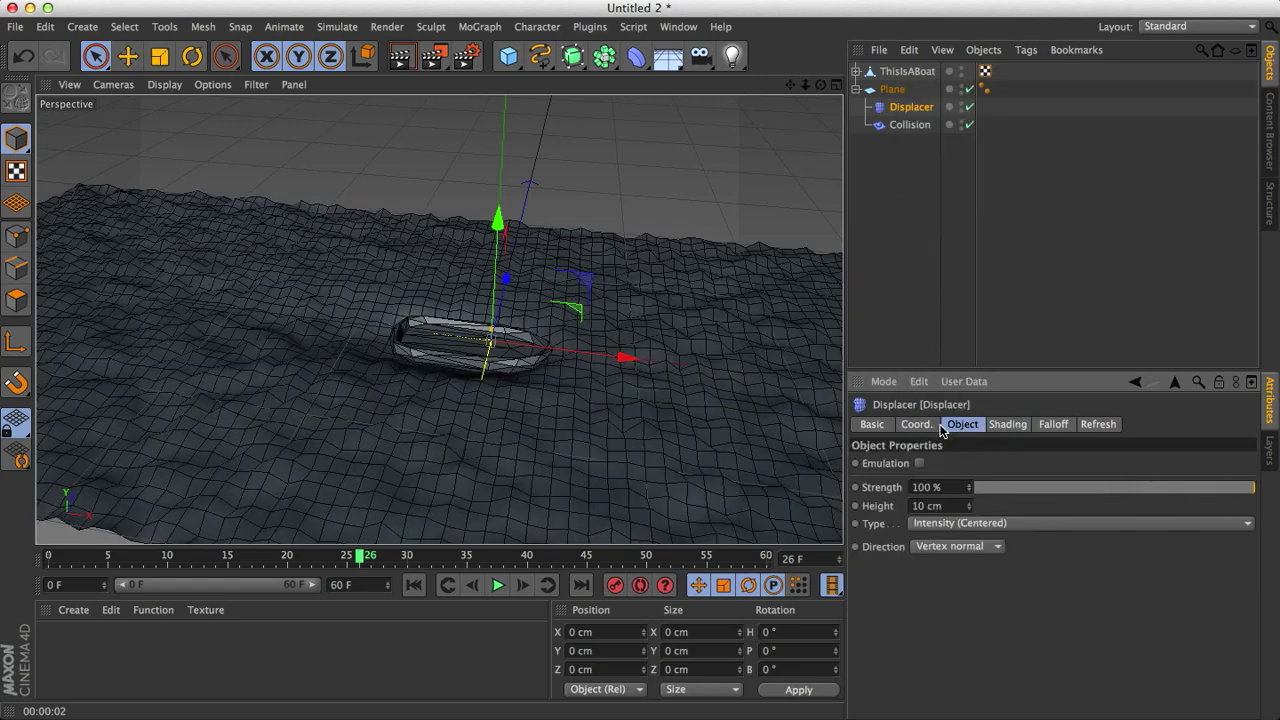
drag(1192, 489, 1232, 488)
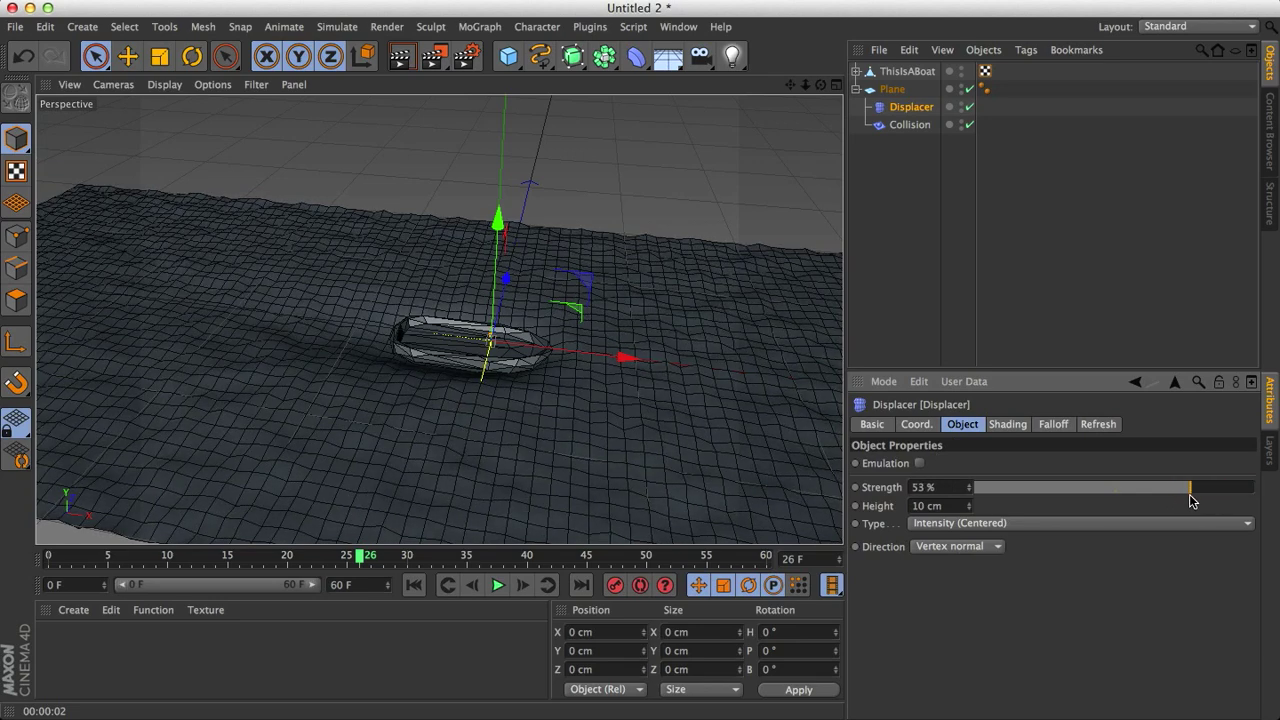
alt+drag(580, 323, 557, 400)
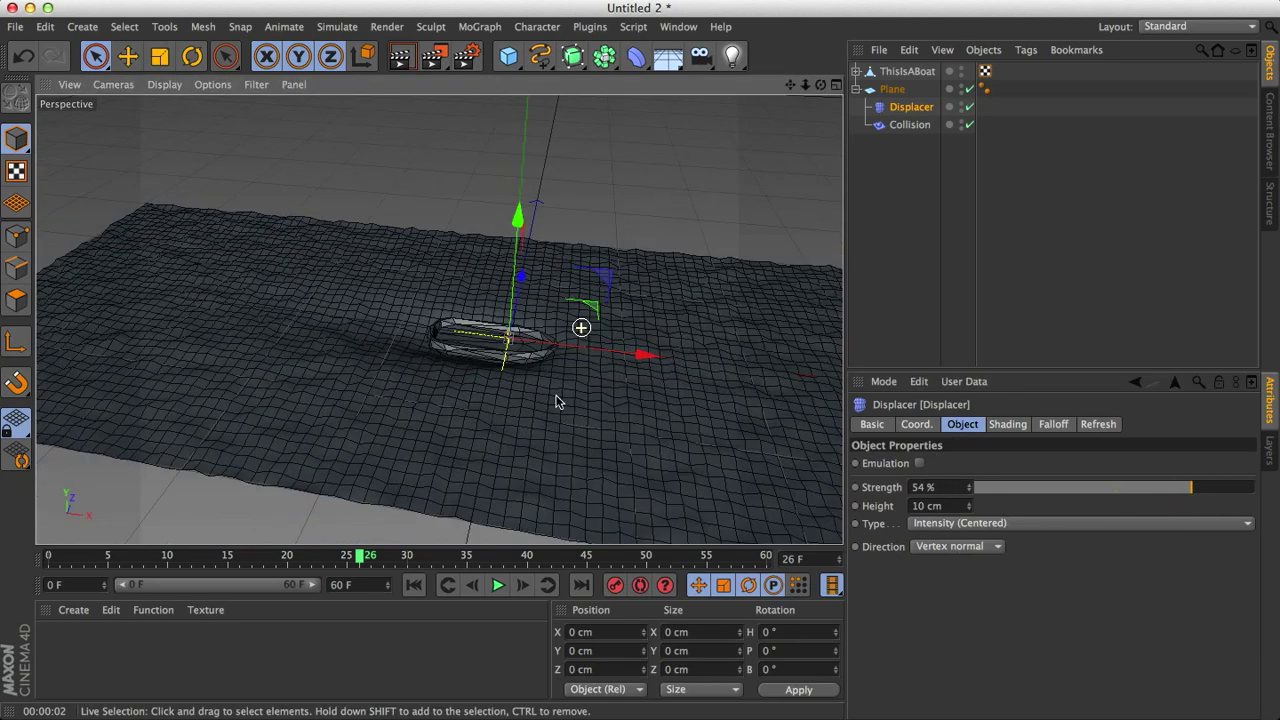
- Preview the water, then set the Displacer's Noise shader Loop Period to 0
click(497, 586)
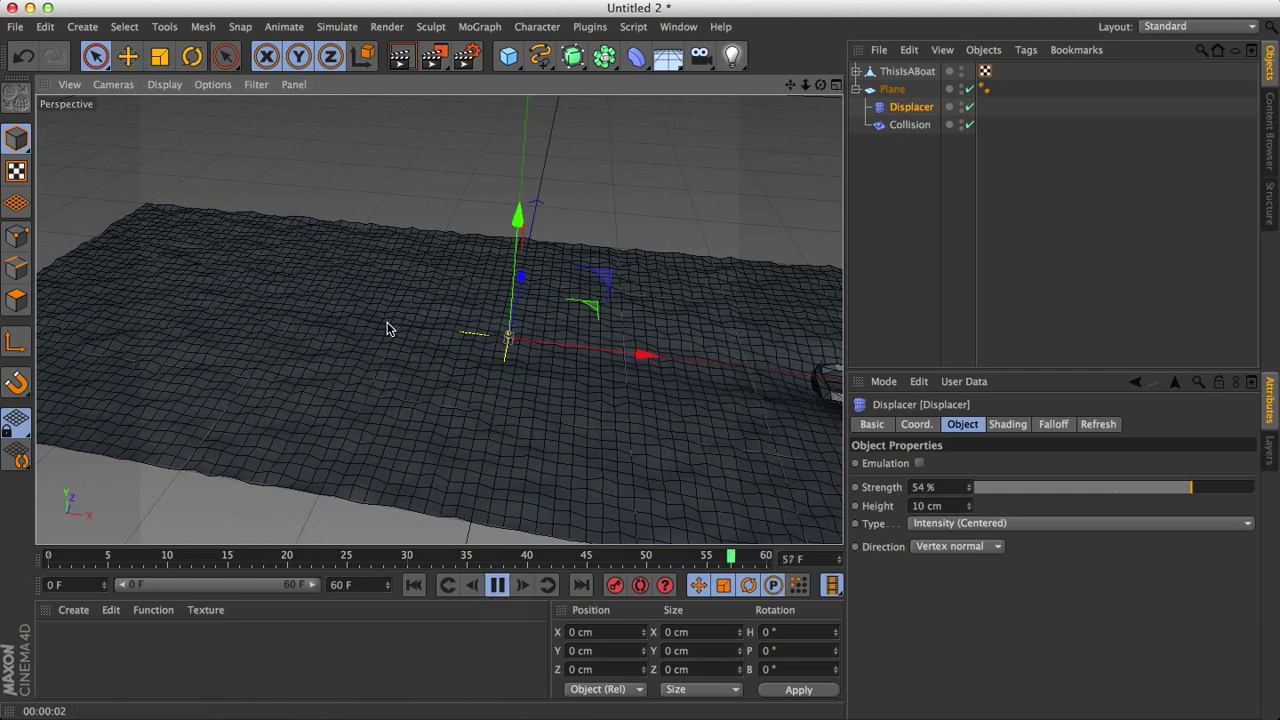
click(497, 586)
click(1008, 425)
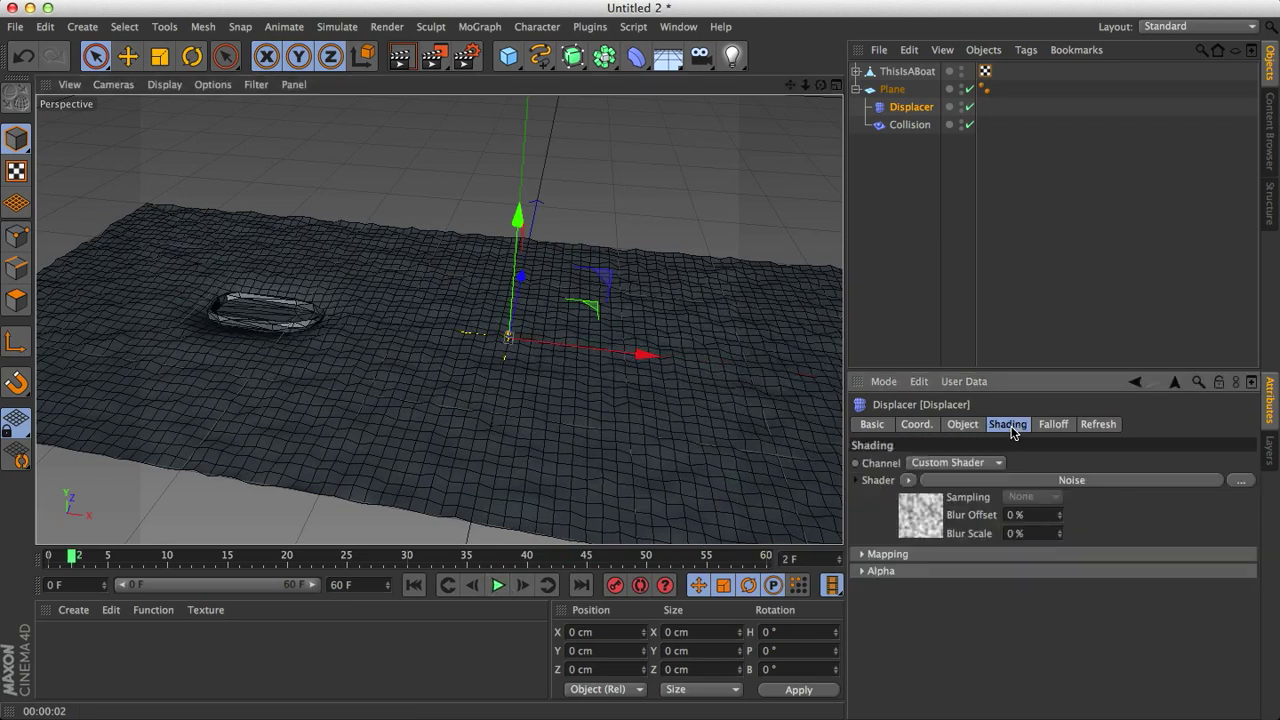
click(920, 519)
scroll(926, 563, down, 5)
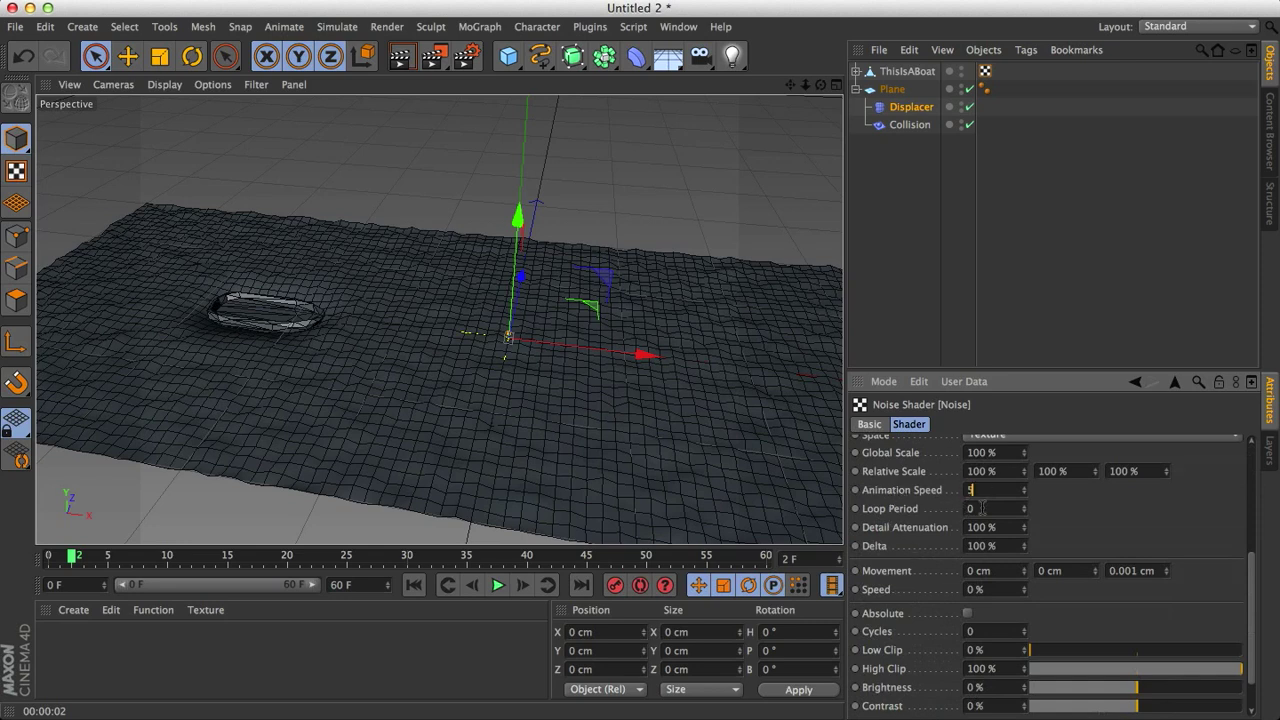
click(982, 508)
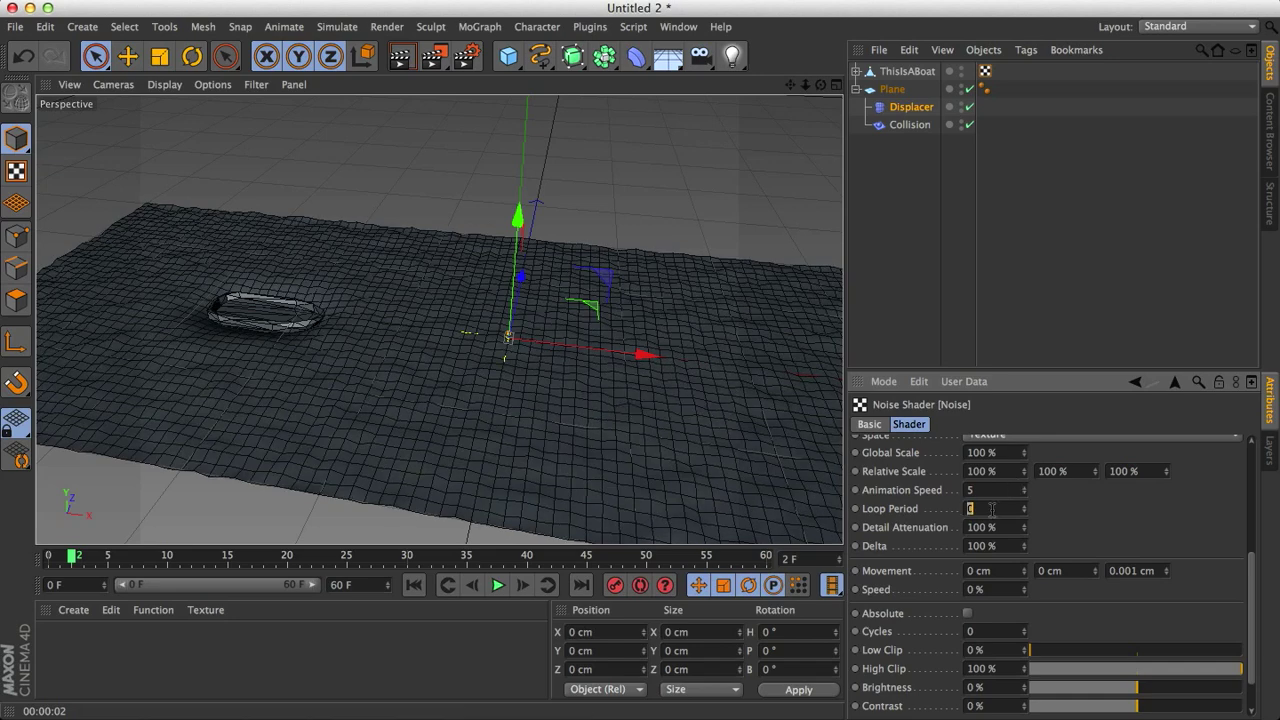
alt+drag(441, 361, 510, 443)
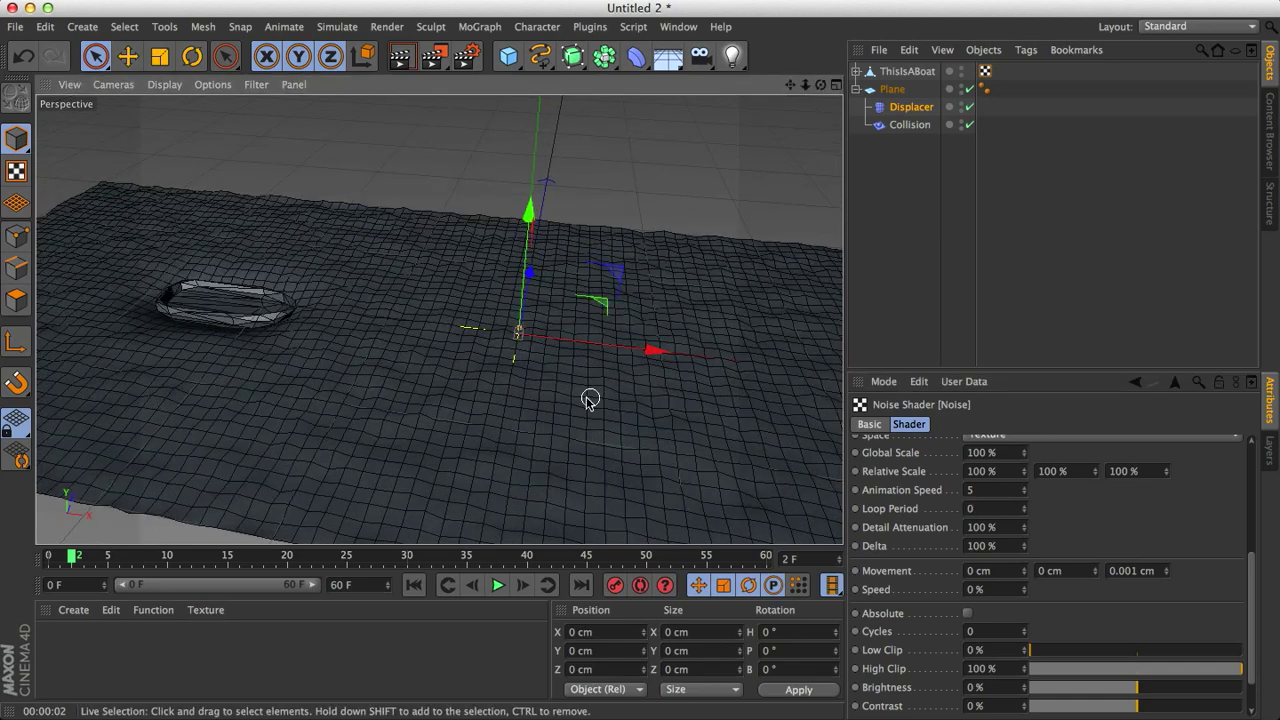
- Set the Noise Animation Speed to 2 and replay from the start, pausing at frame 22
click(498, 586)
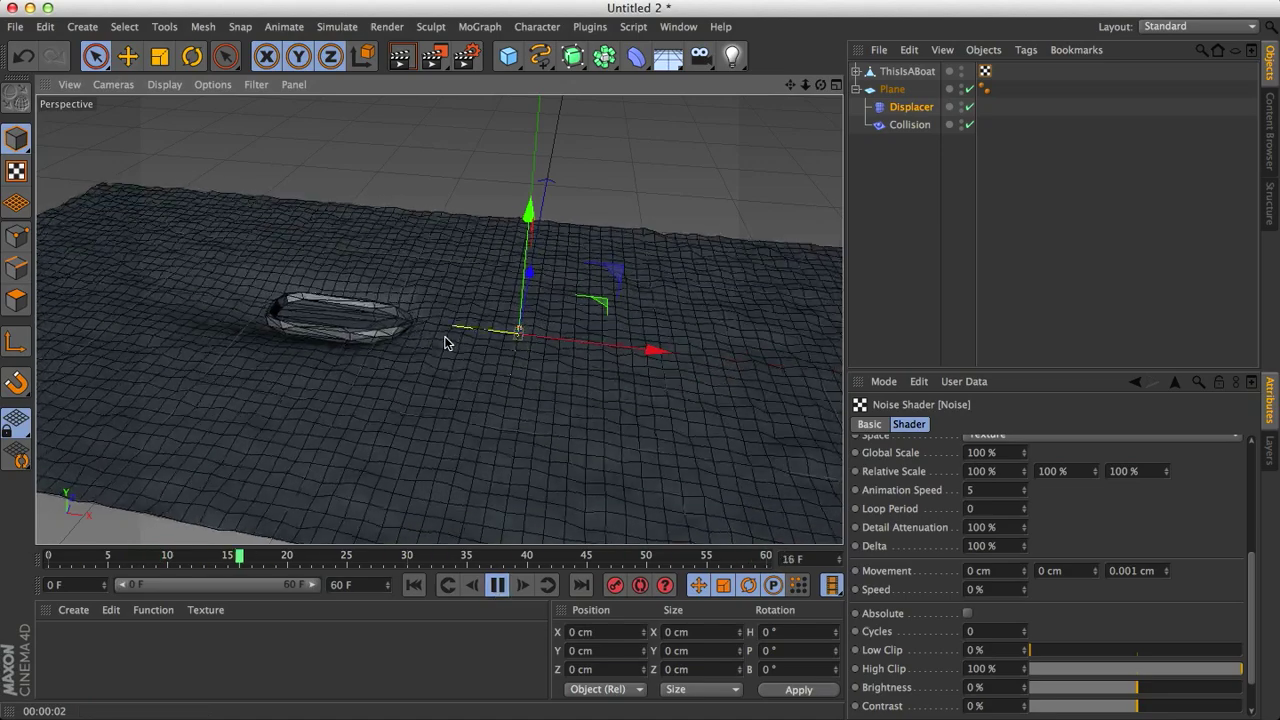
click(497, 587)
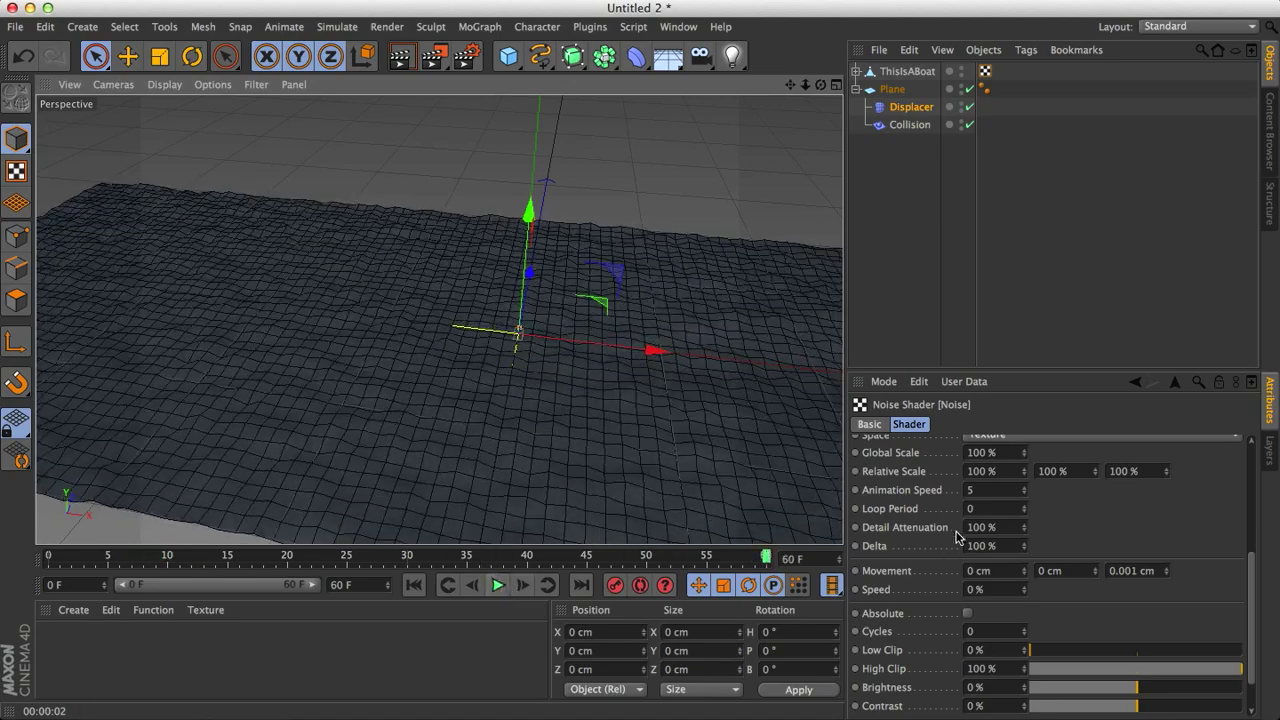
click(985, 488)
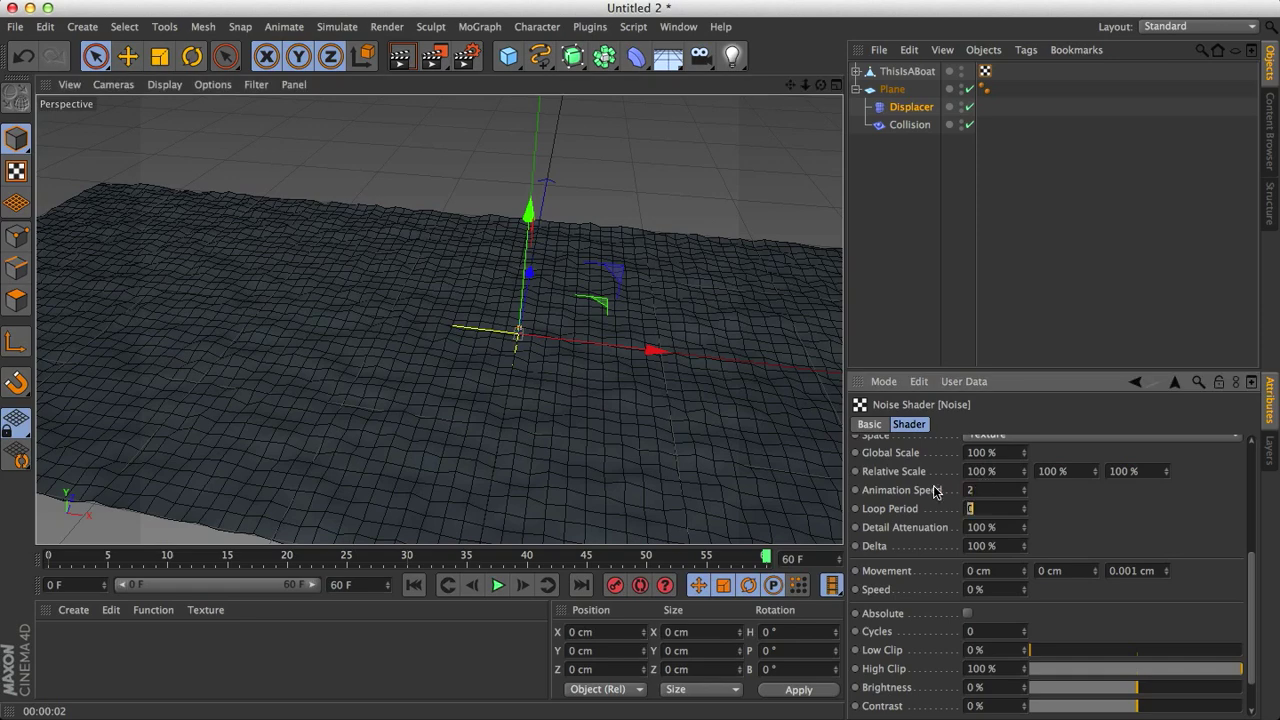
click(413, 585)
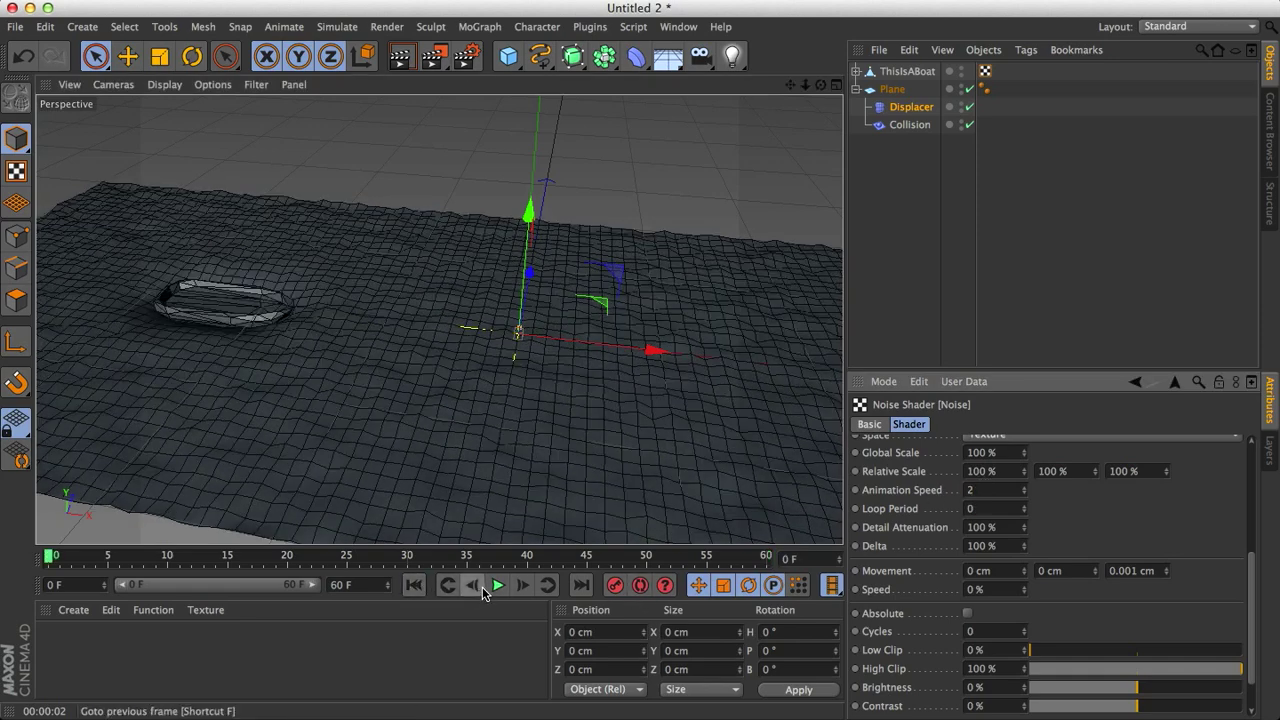
click(494, 586)
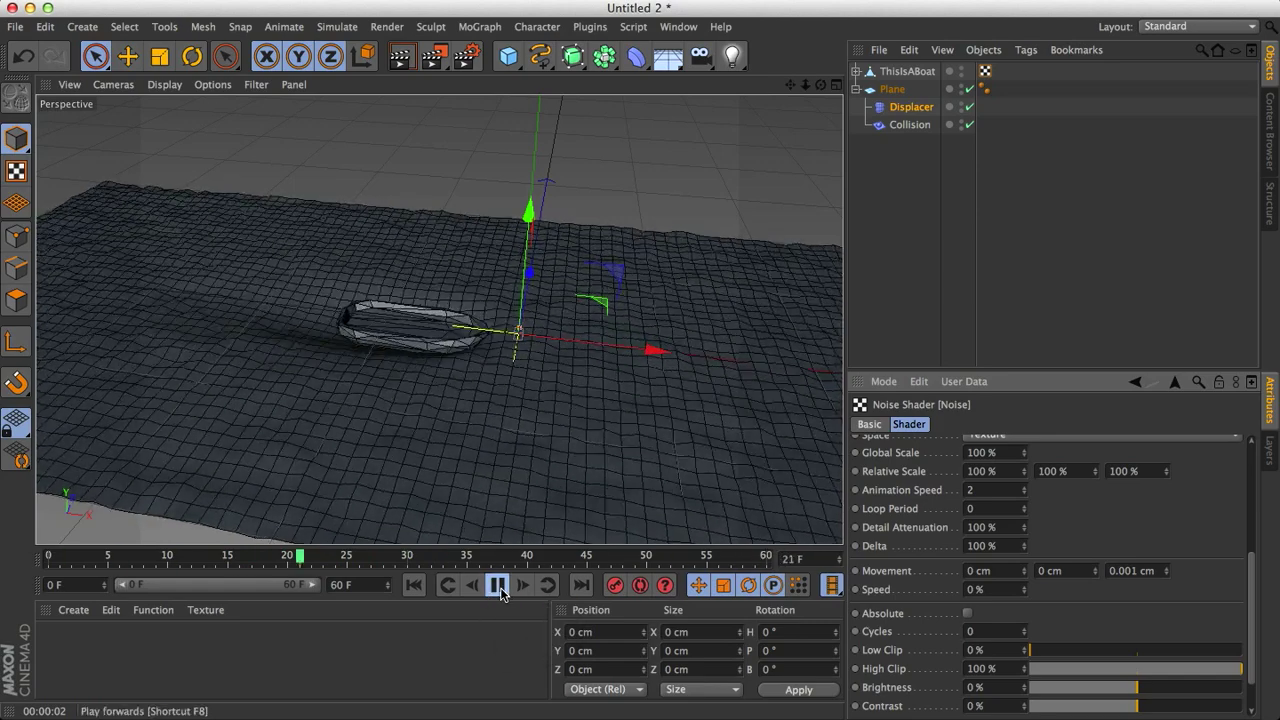
click(497, 585)
scroll(500, 335, up, 3)
scroll(500, 335, down, 3)
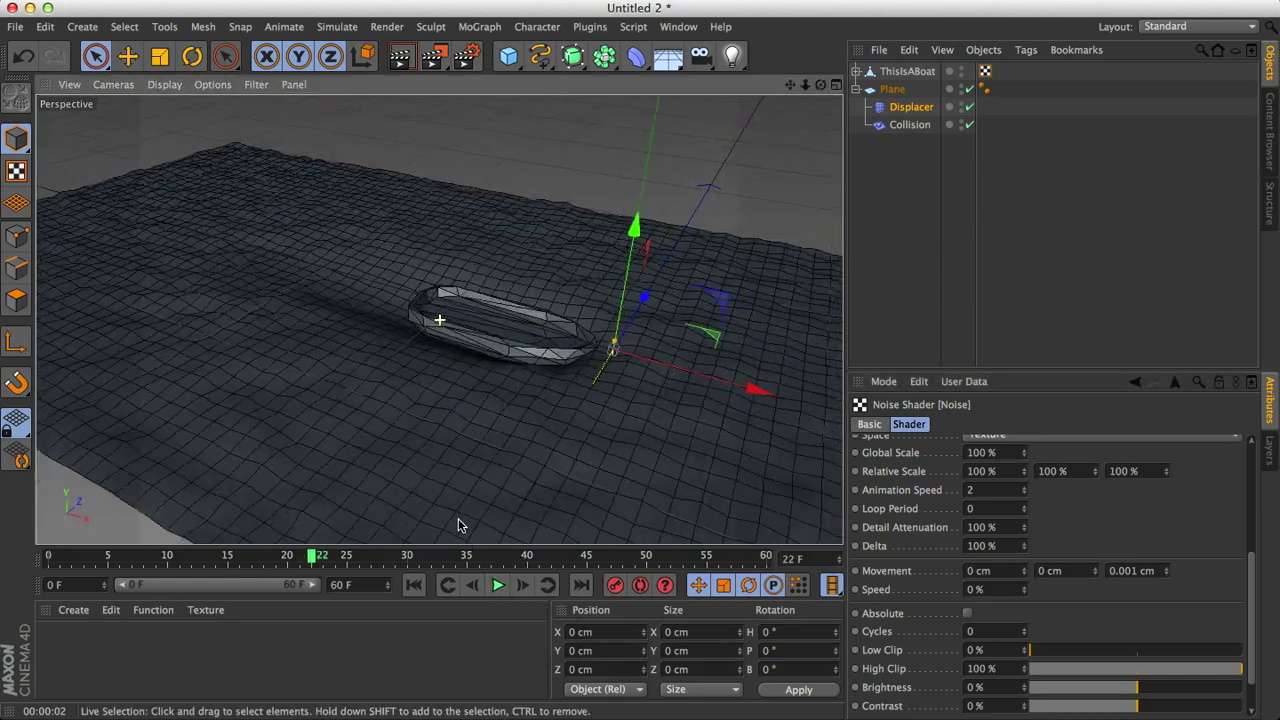
scroll(458, 518, up, 2)
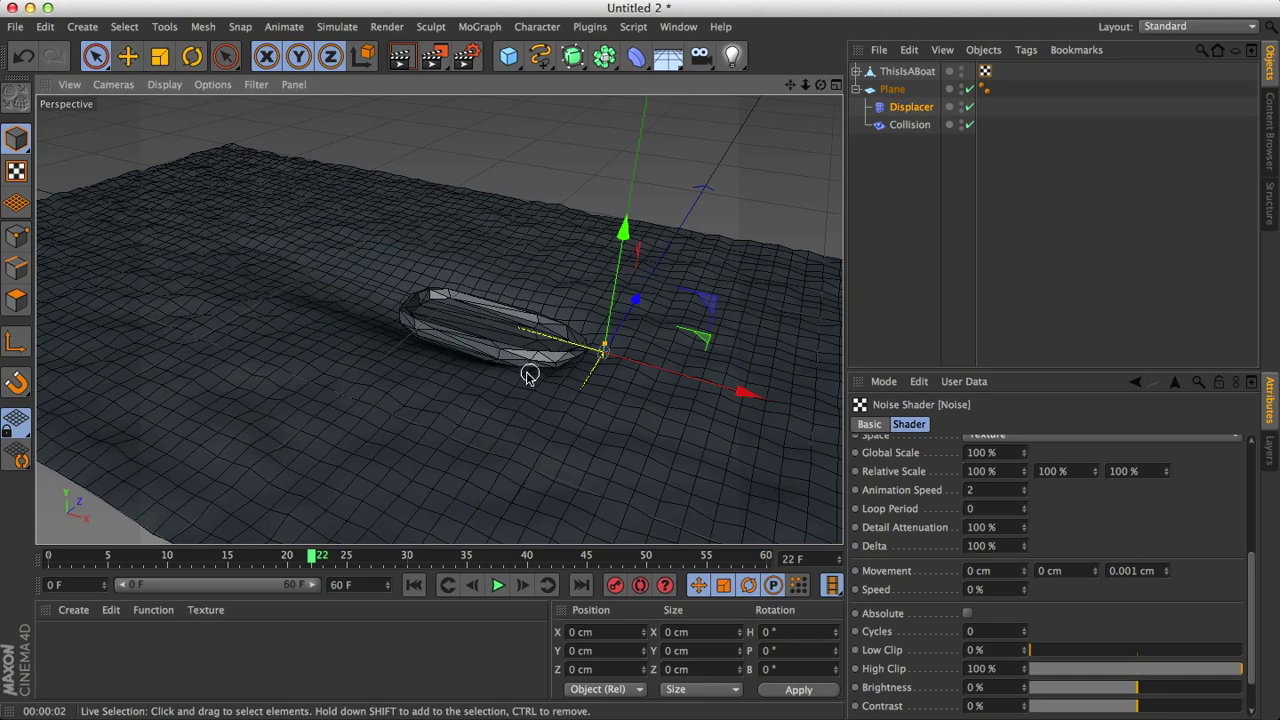
- Delete the Plane's Phong tag and render the viewport to check the faceted water
click(987, 89)
key(Delete)
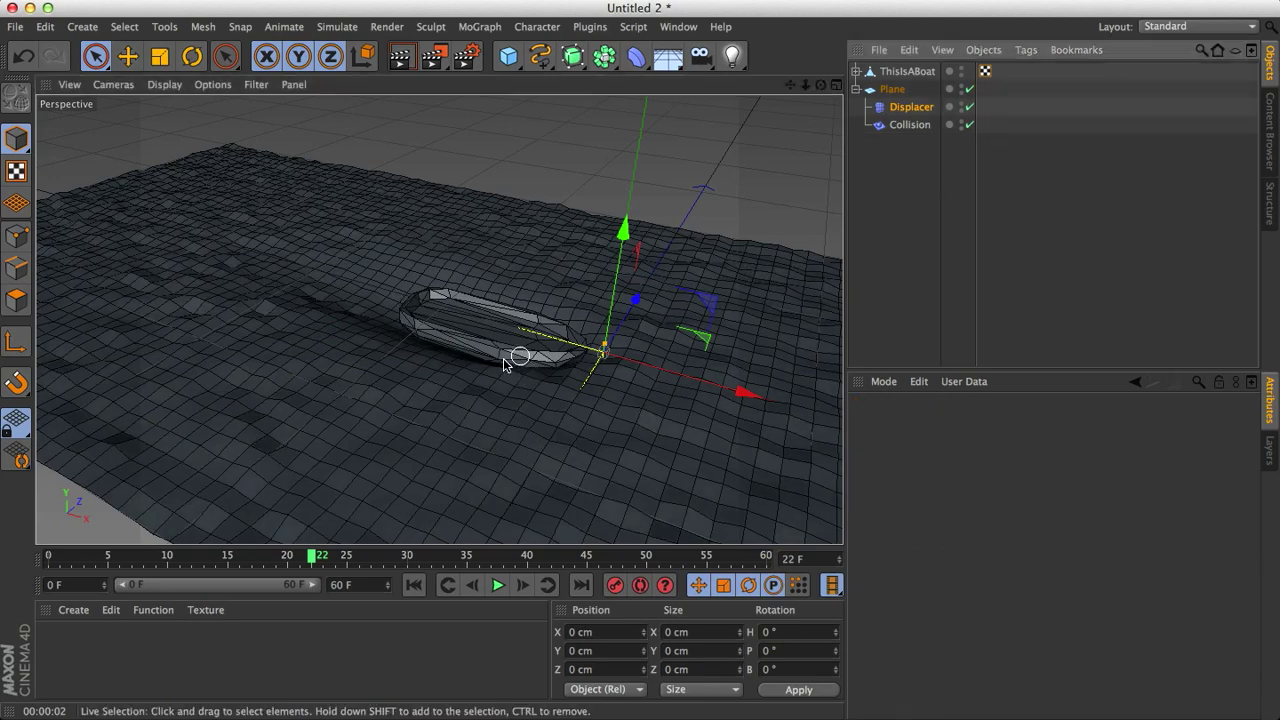
scroll(504, 362, up, 2)
key(ctrl+r)
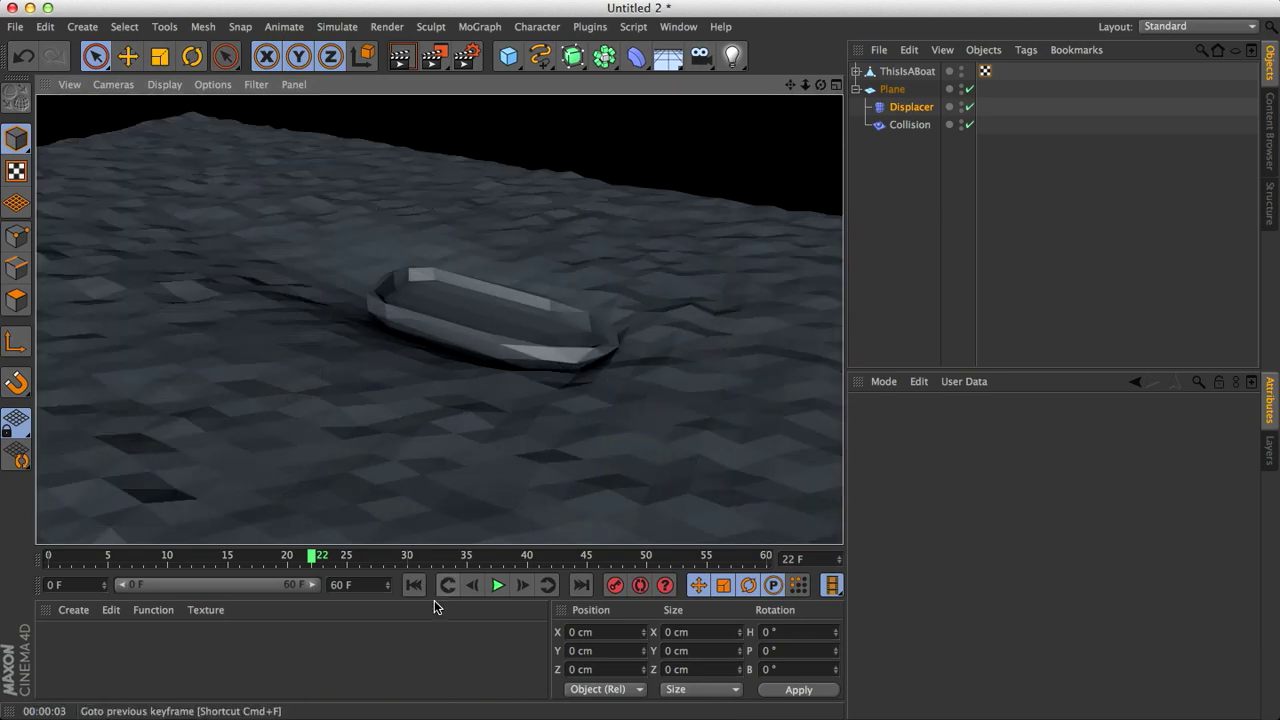
- Replay the animation from the start and recentre the view on the boat
click(470, 587)
click(406, 587)
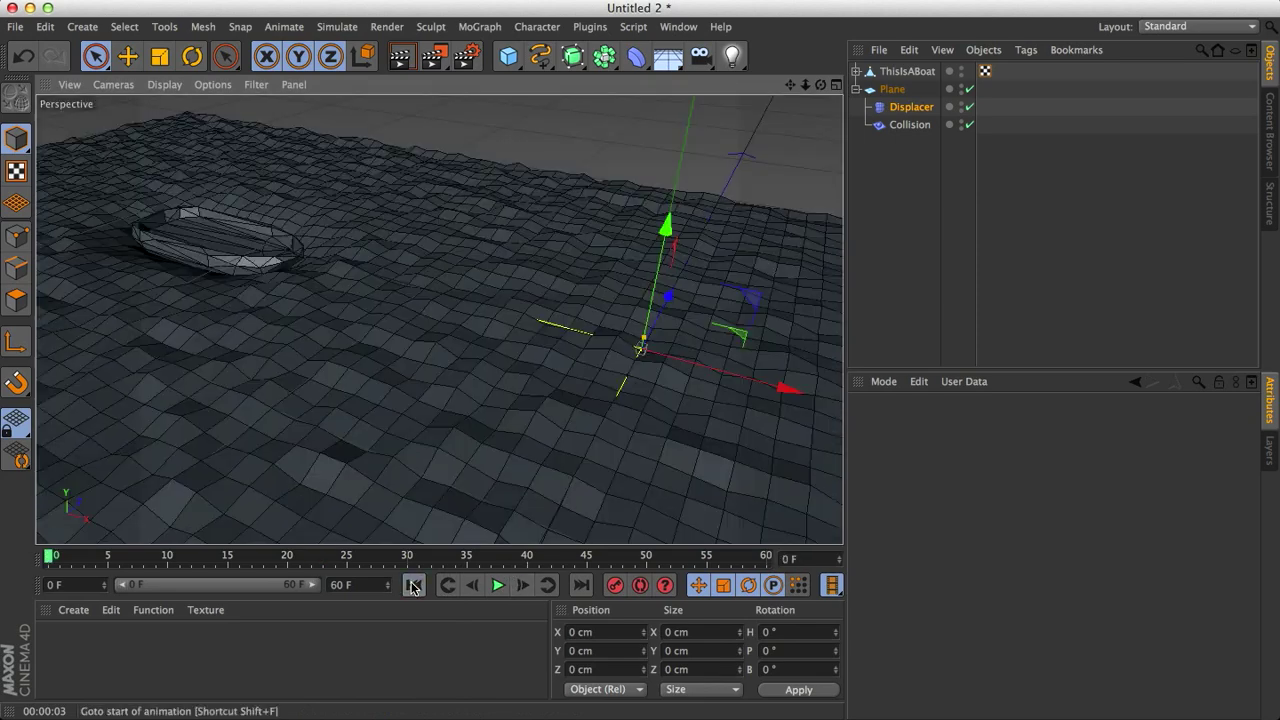
click(497, 587)
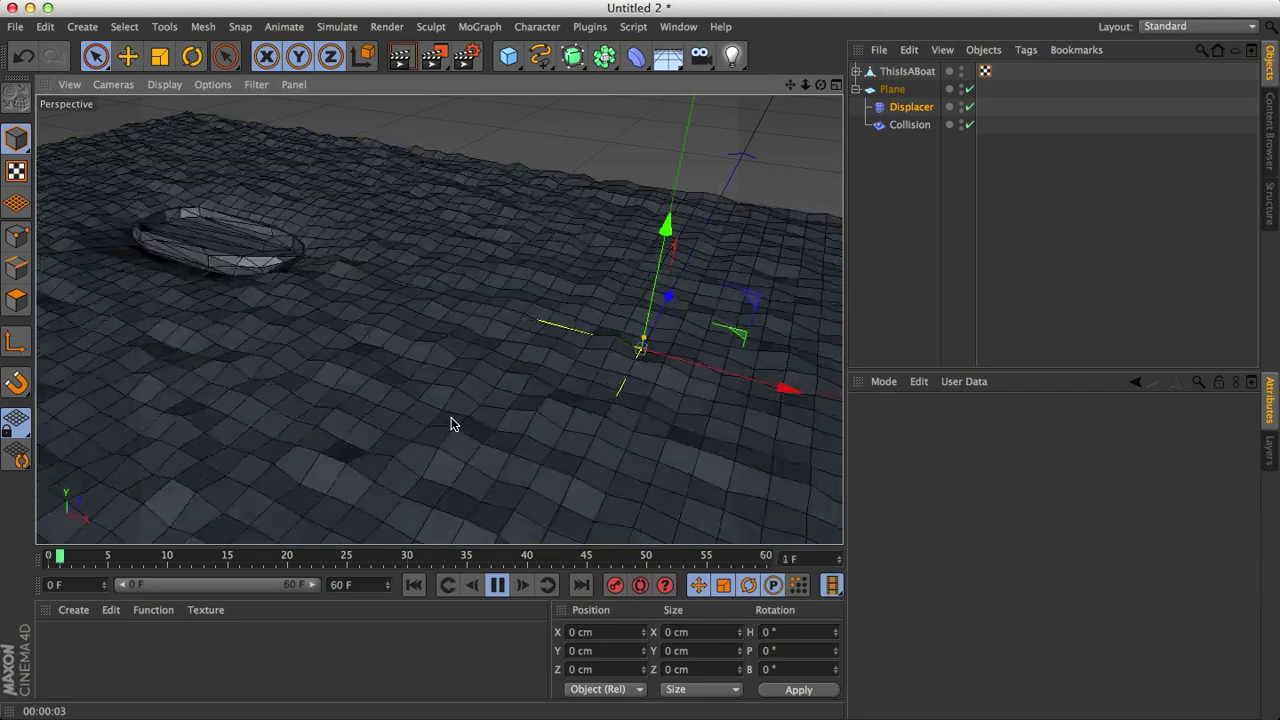
click(499, 596)
scroll(493, 461, down, 2)
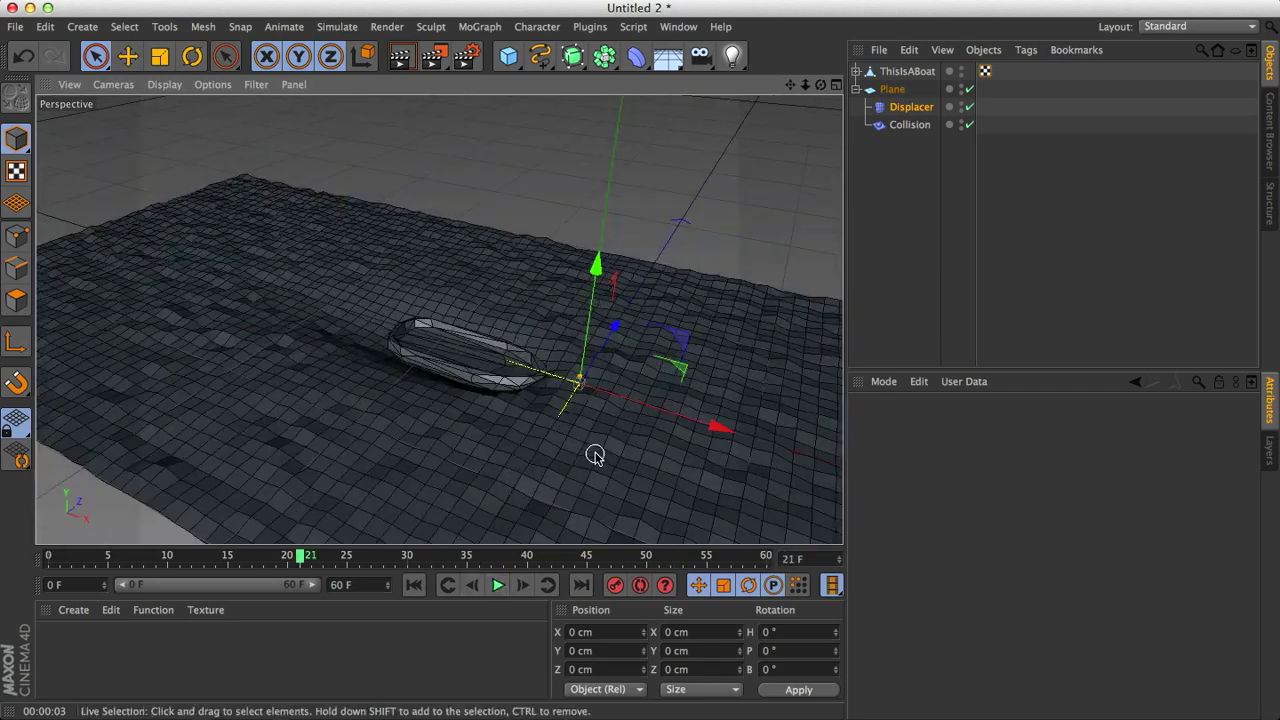
alt+middle_drag(596, 452, 498, 390)
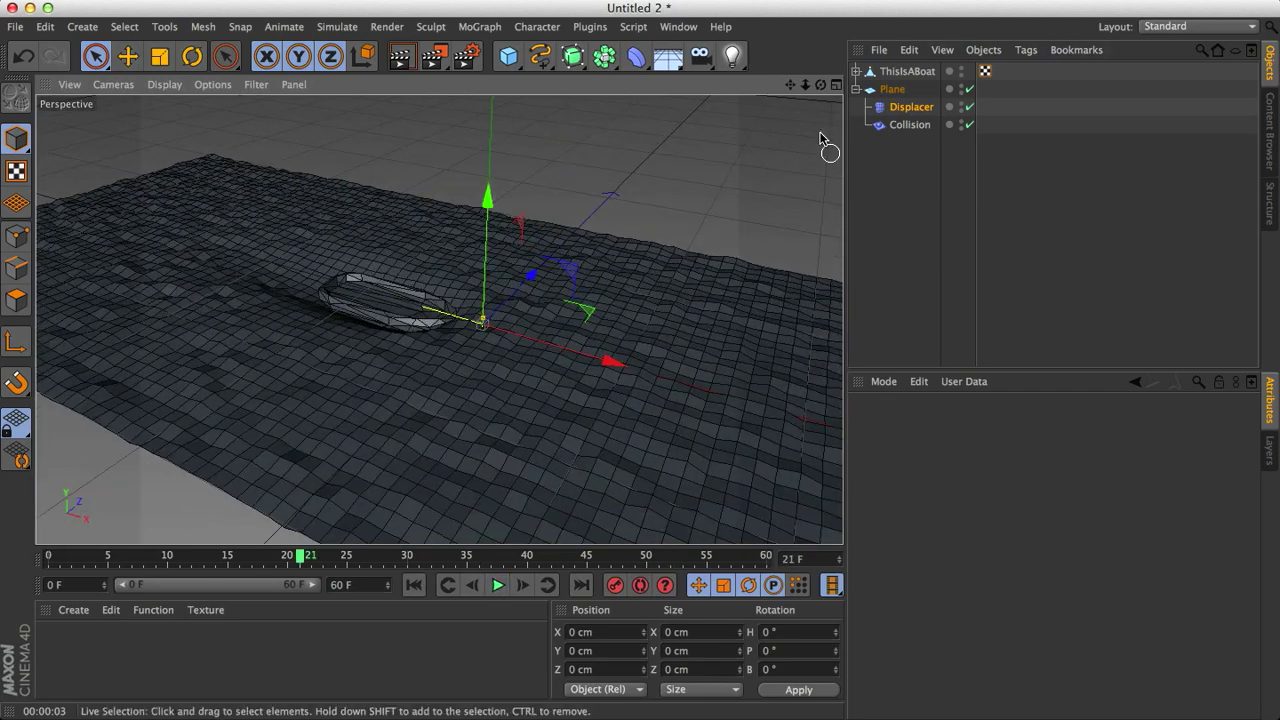
click(855, 71)
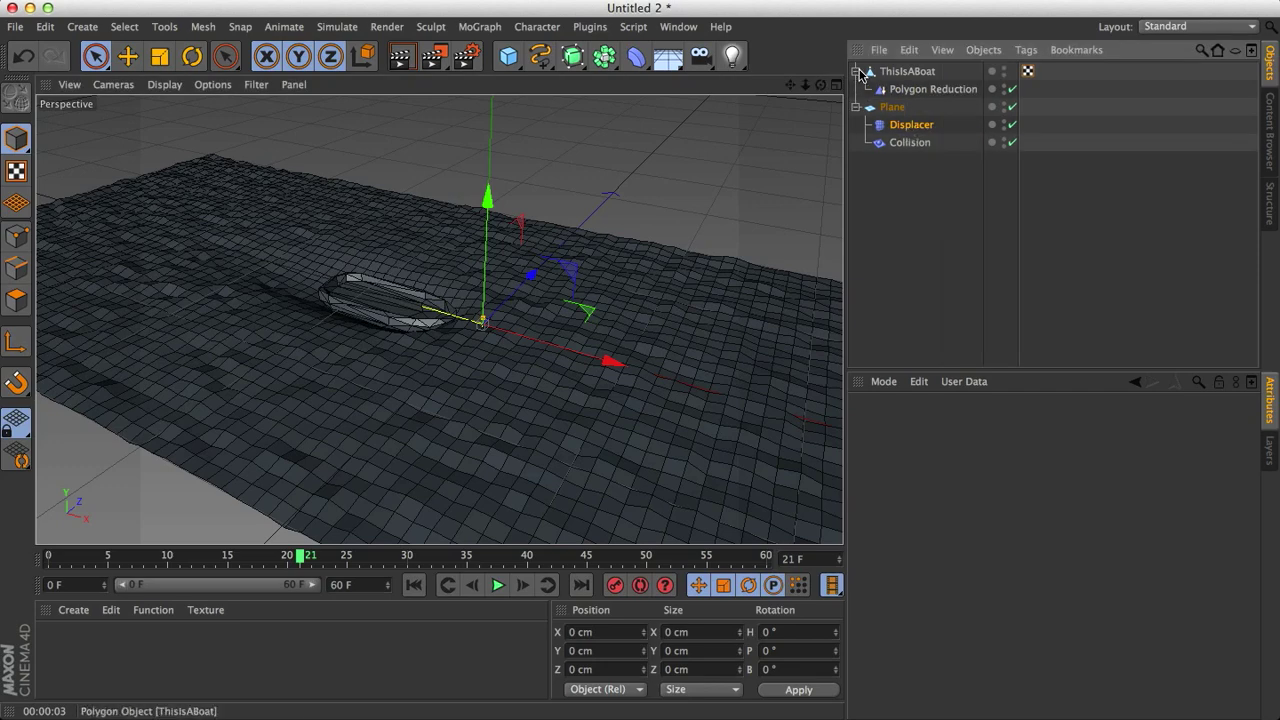
click(855, 71)
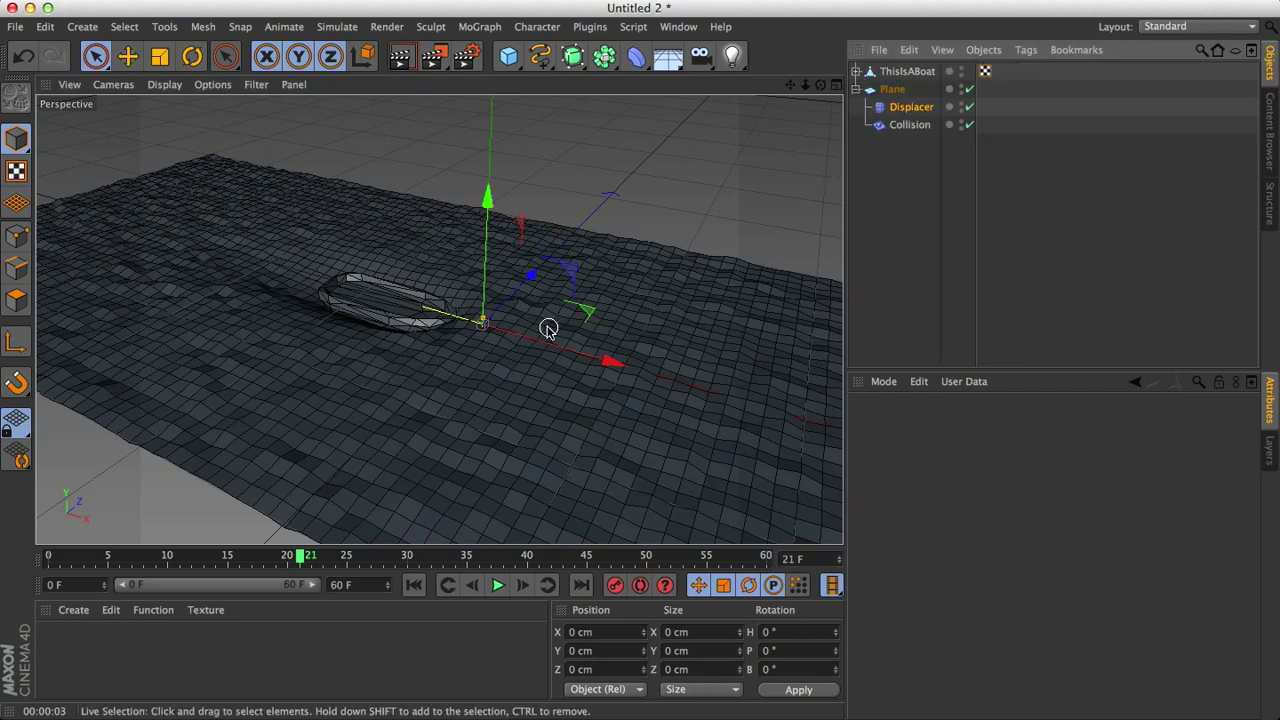
alt+drag(491, 354, 486, 356)
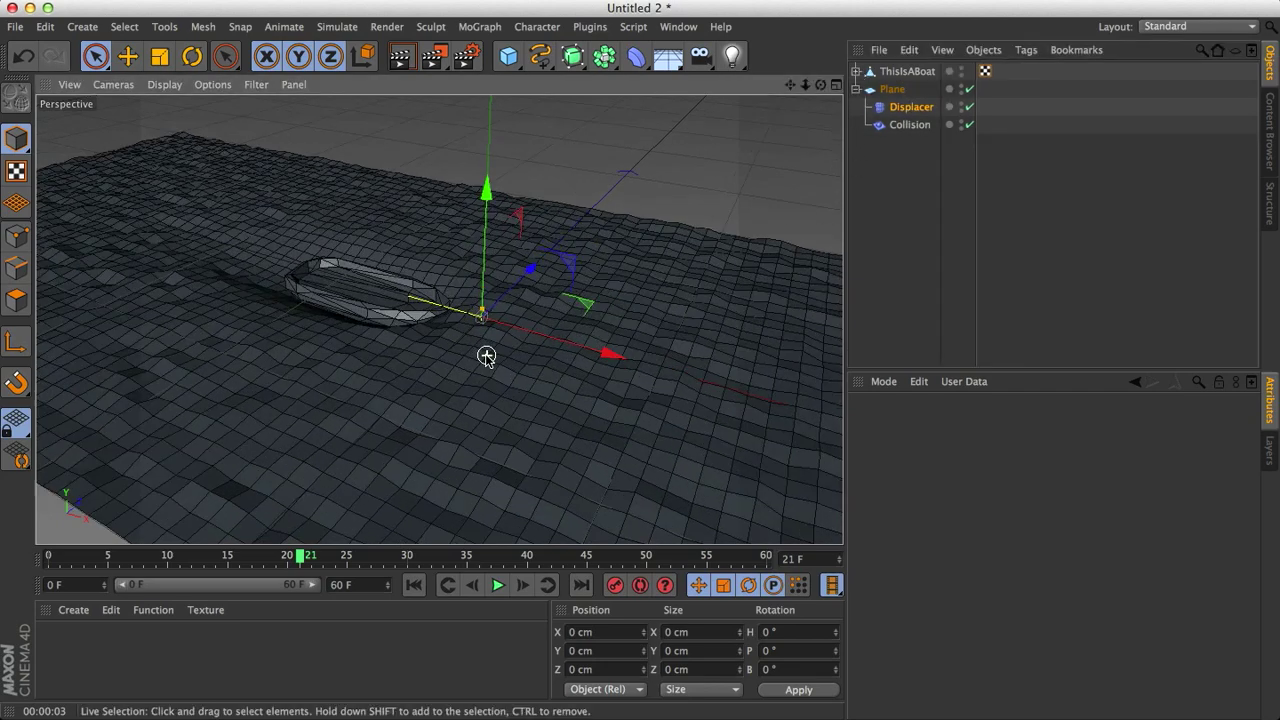
- Keep the Collision deformer's Falloff at None, then render the scene from a low side angle
click(909, 125)
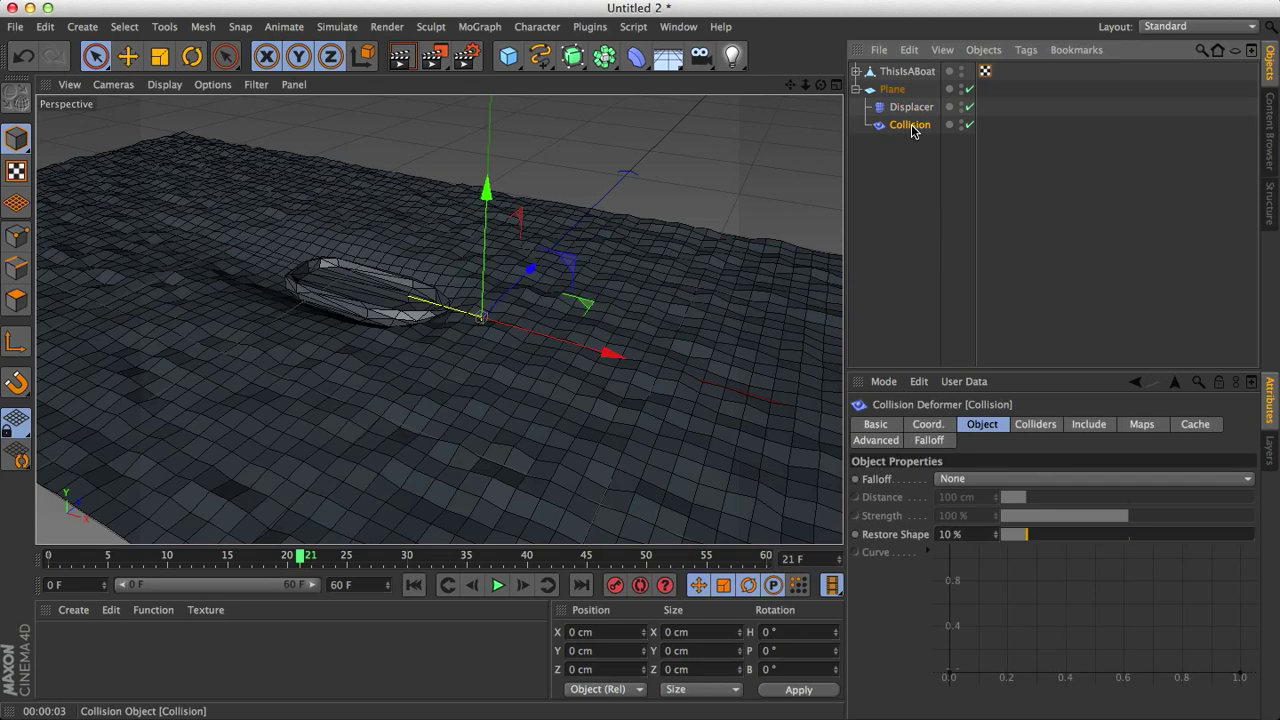
click(936, 479)
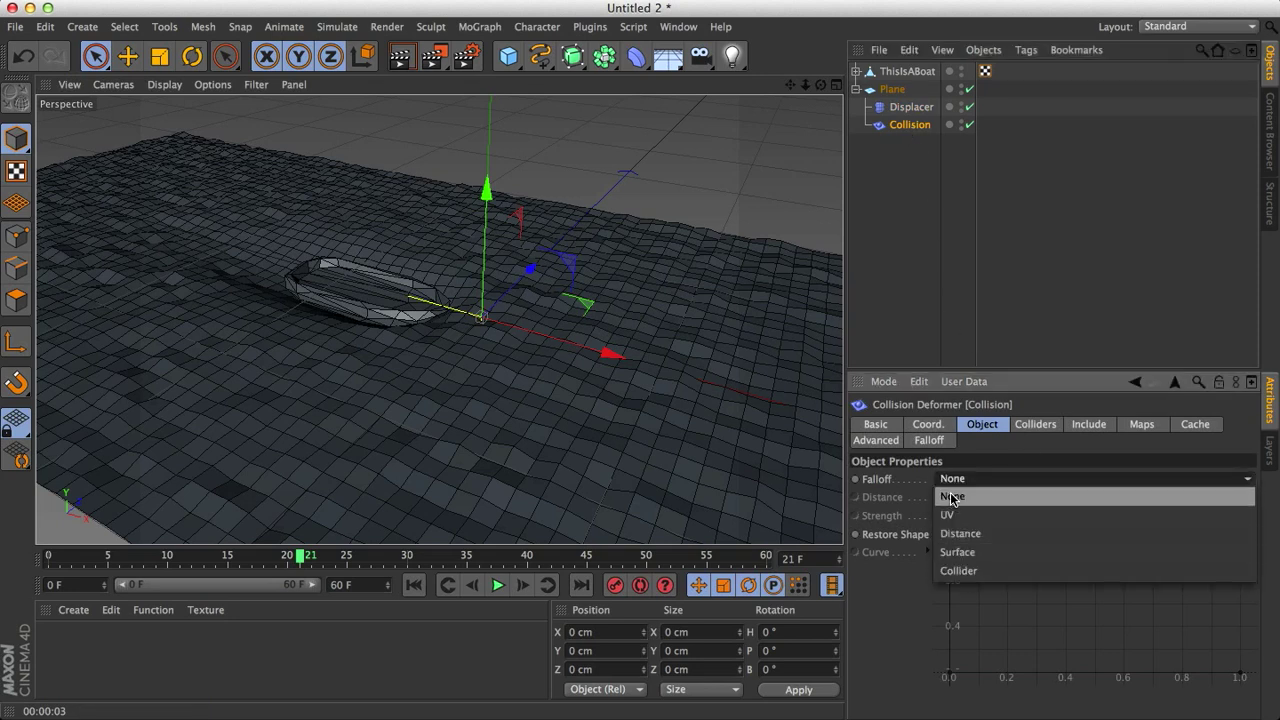
click(952, 497)
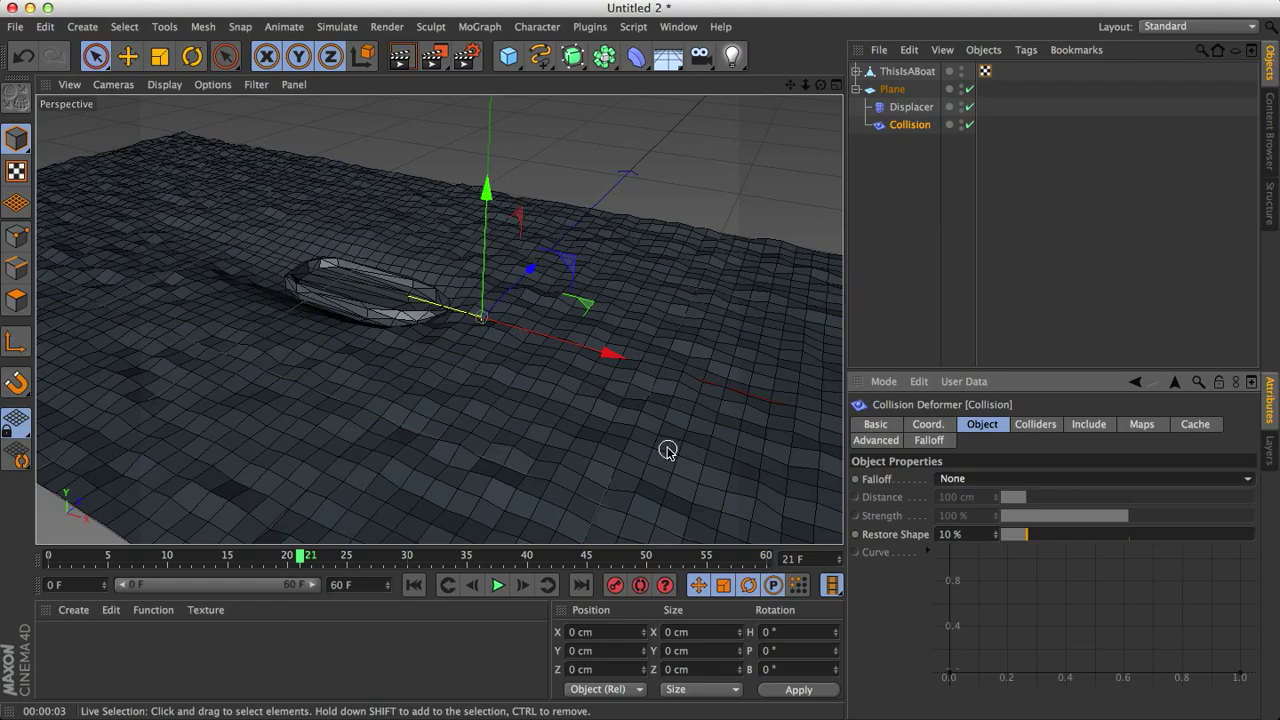
click(1007, 482)
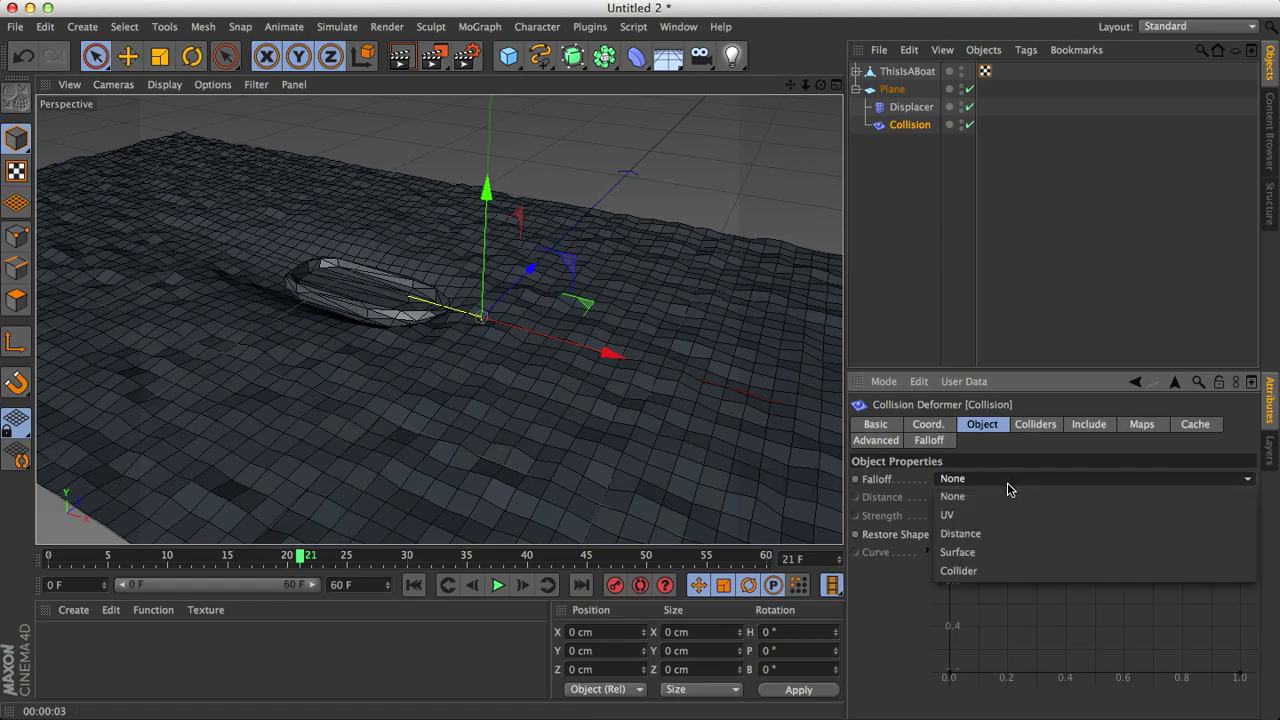
click(1007, 482)
alt+drag(484, 383, 527, 407)
key(super+r)
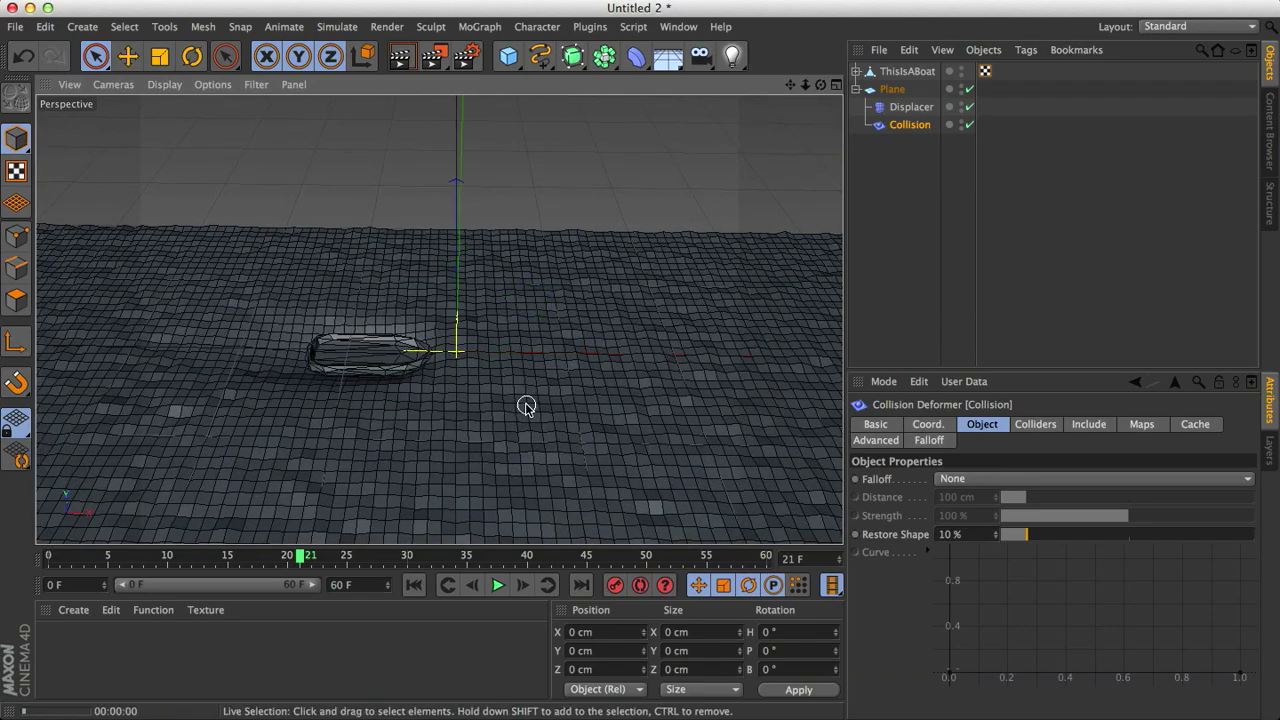